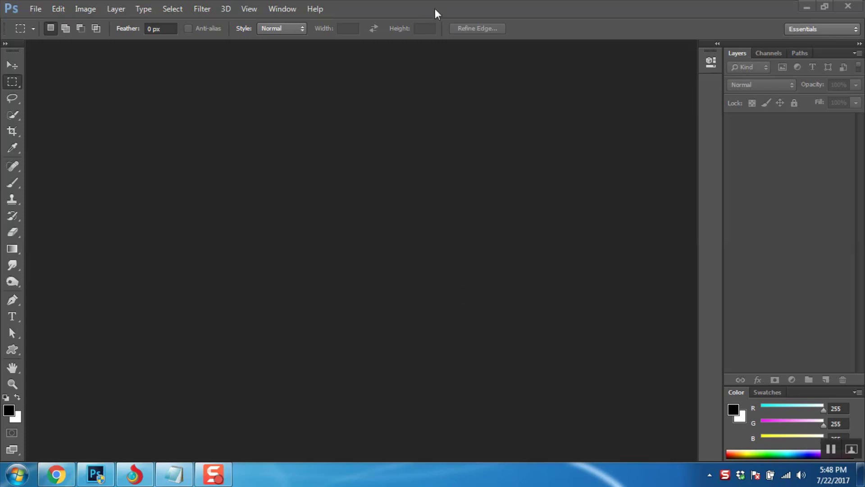
- Open the photo man-930397.jpg from the Caricature > Images folder
left_click(36, 10)
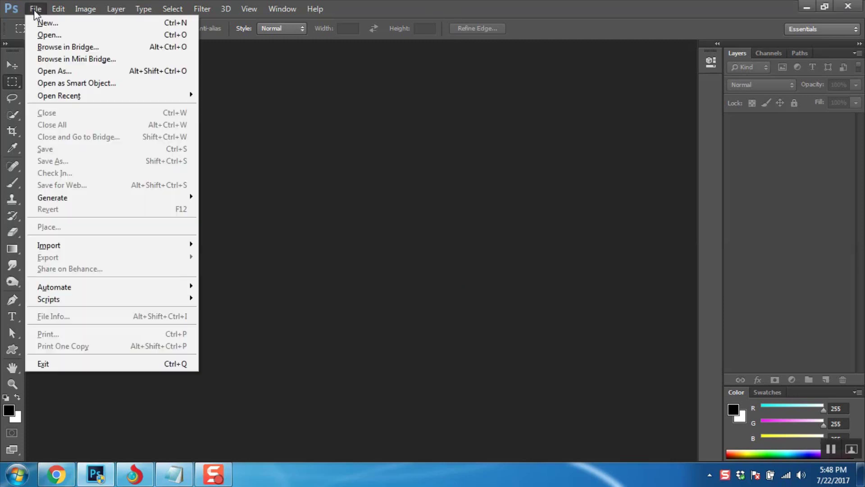
left_click(42, 33)
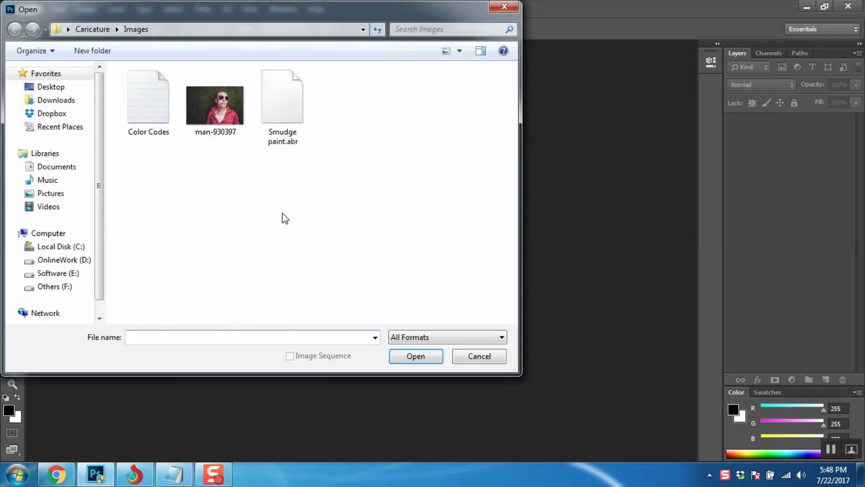
double_click(220, 116)
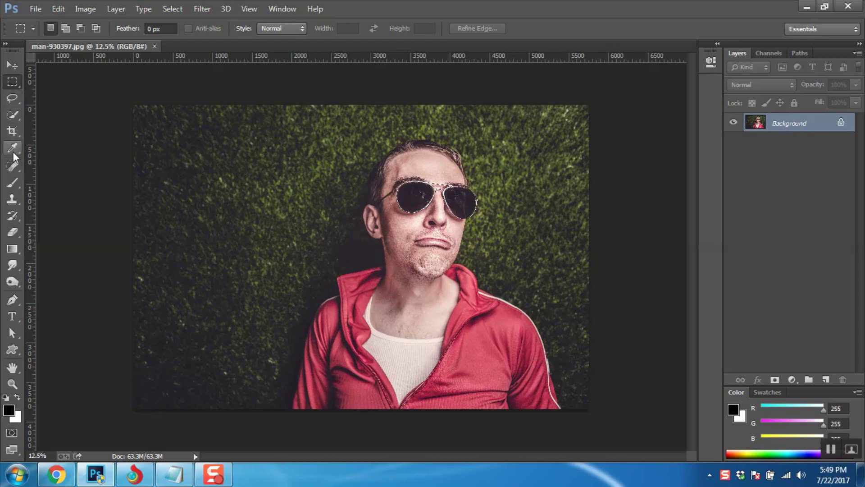
- With the Pen tool active, zoom in on the man's chest and jacket
left_click(11, 300)
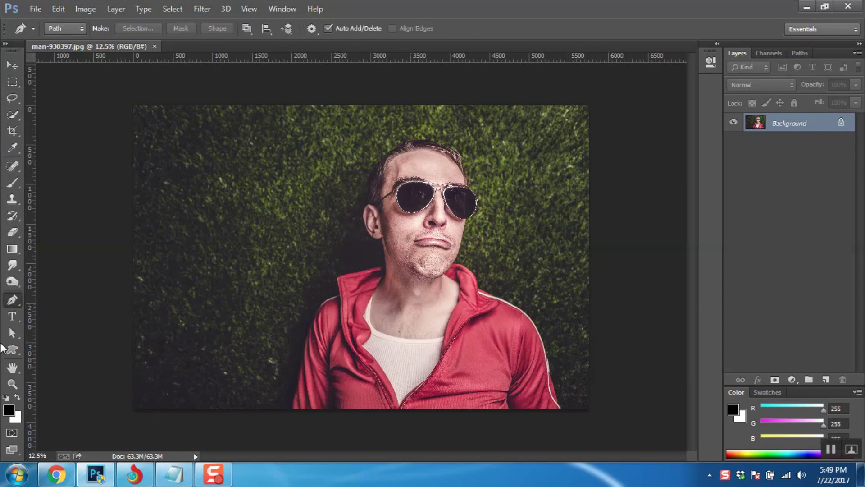
left_click(249, 8)
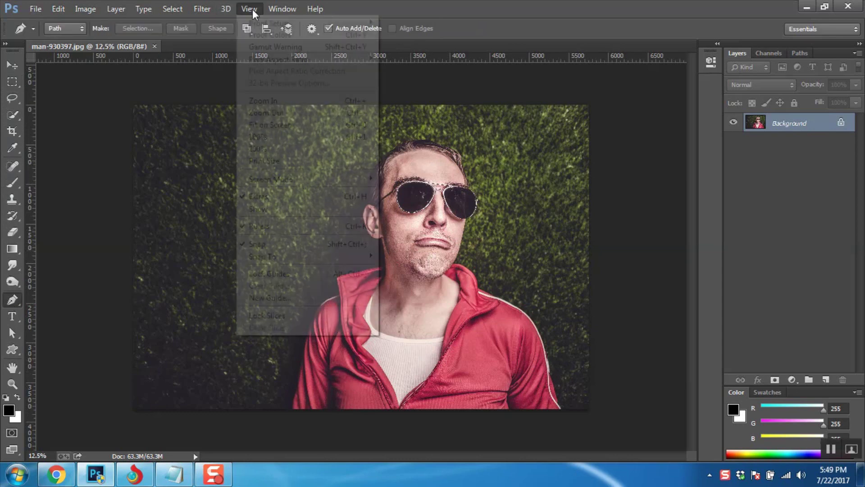
left_click(285, 101)
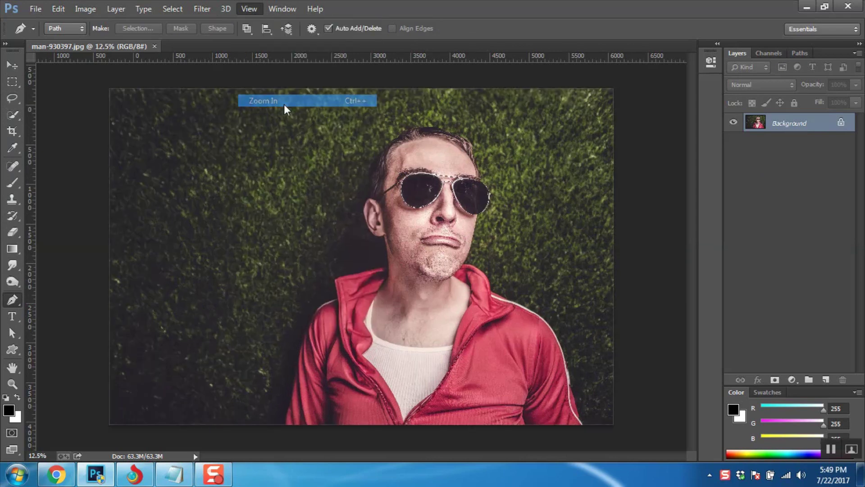
left_click(248, 9)
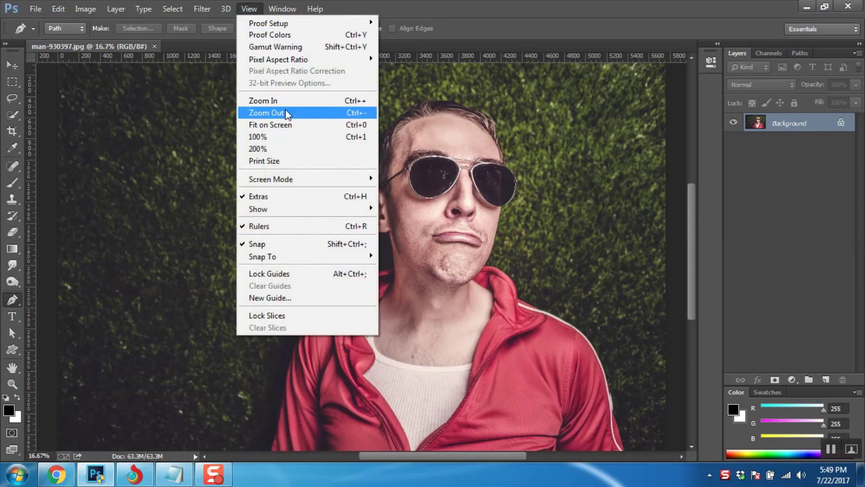
left_click(282, 100)
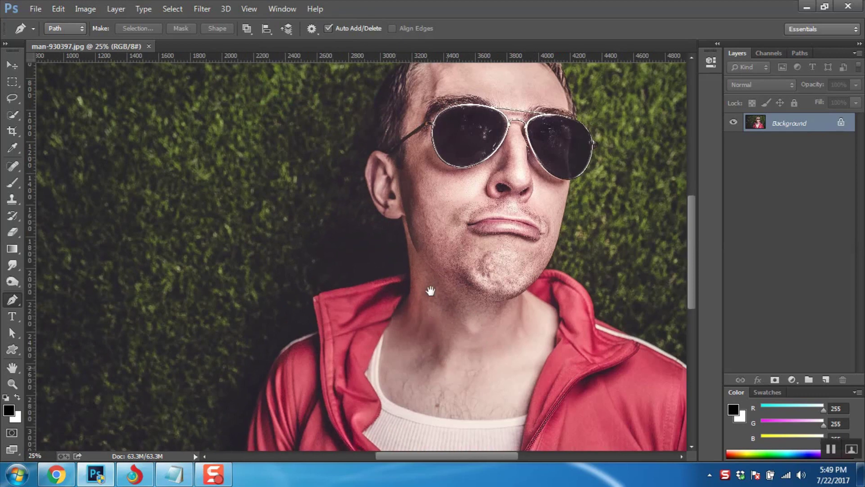
left_click_drag(456, 364, 434, 216)
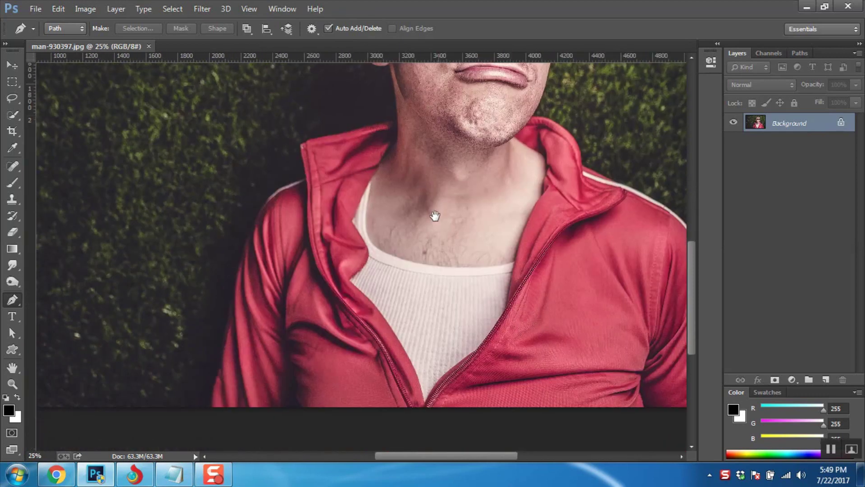
- Trace a closed path around the jacket, sleeves and shoulders, then fit the image on screen
left_click(211, 414)
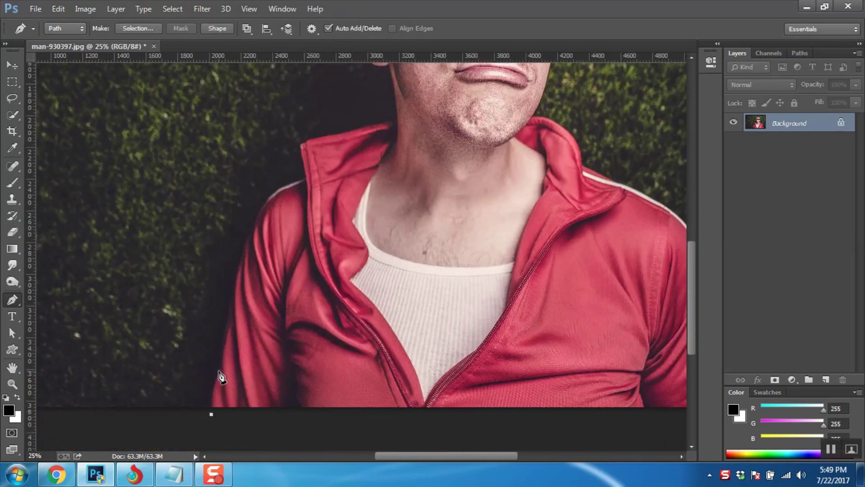
left_click_drag(213, 389, 225, 352)
left_click(229, 378)
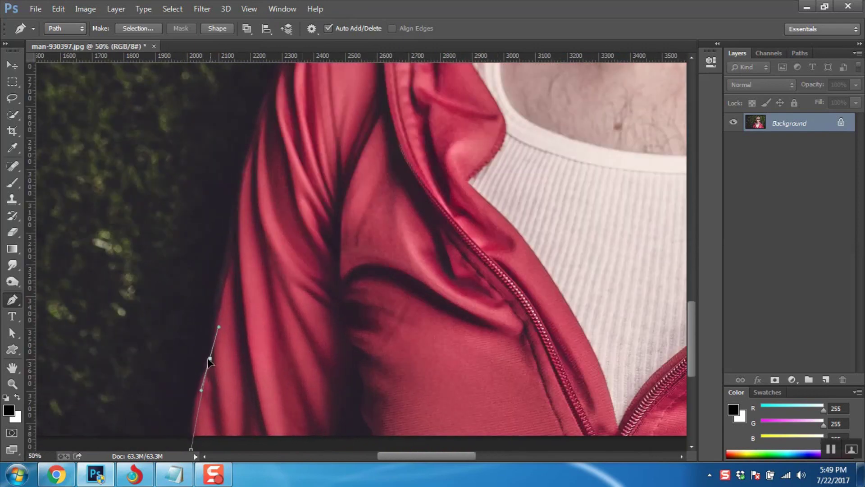
left_click_drag(210, 361, 205, 363)
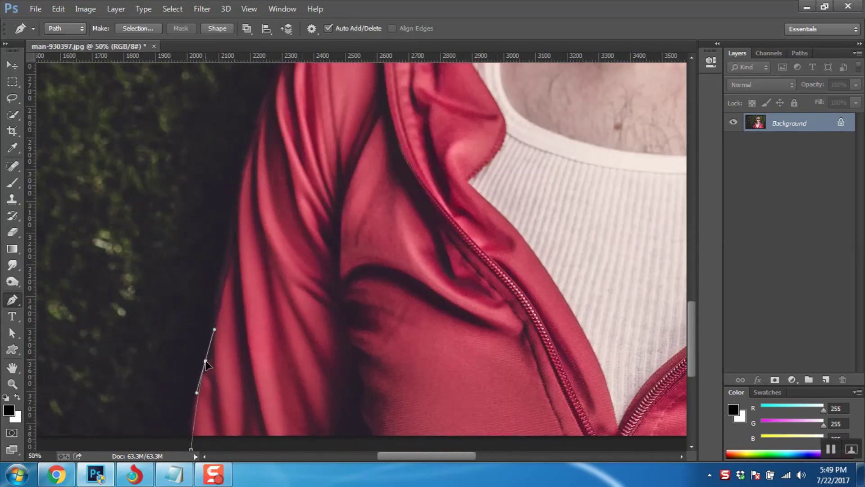
left_click_drag(227, 254, 238, 210)
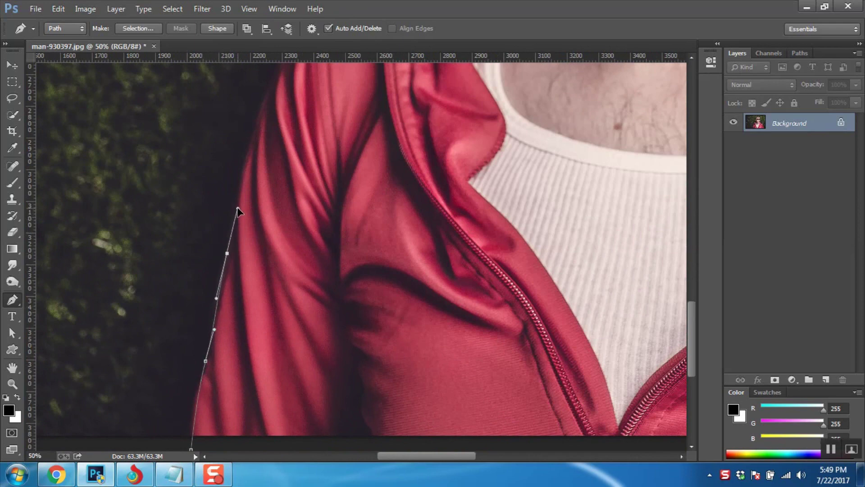
scroll(240, 199, "up", 2)
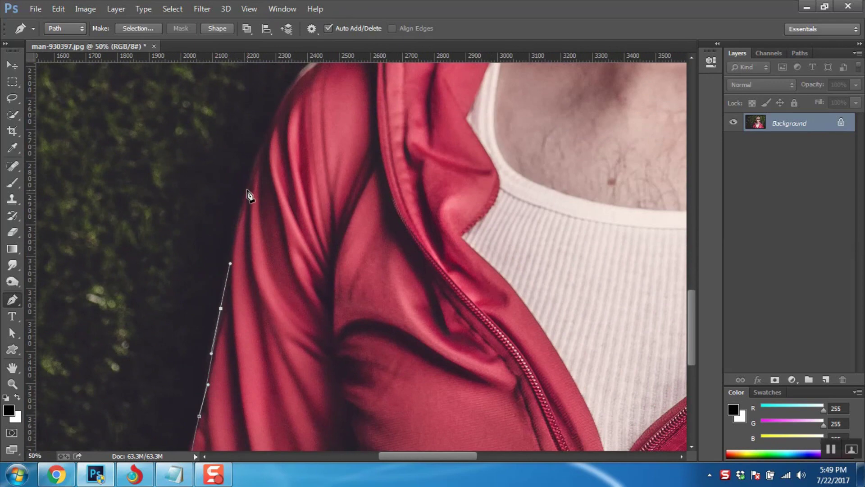
left_click_drag(270, 145, 277, 130)
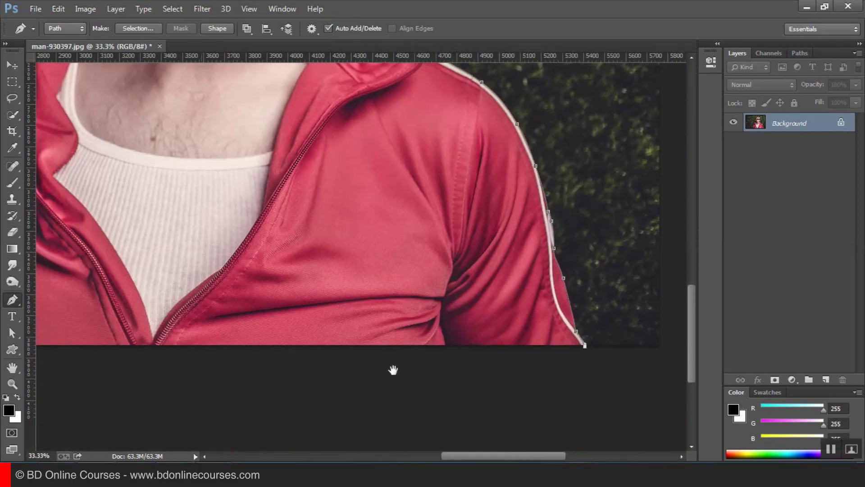
left_click_drag(392, 367, 502, 377)
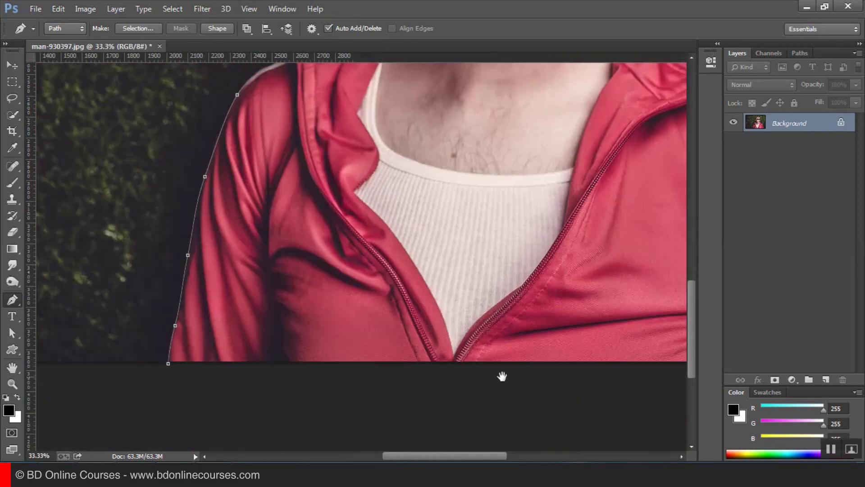
left_click(168, 364)
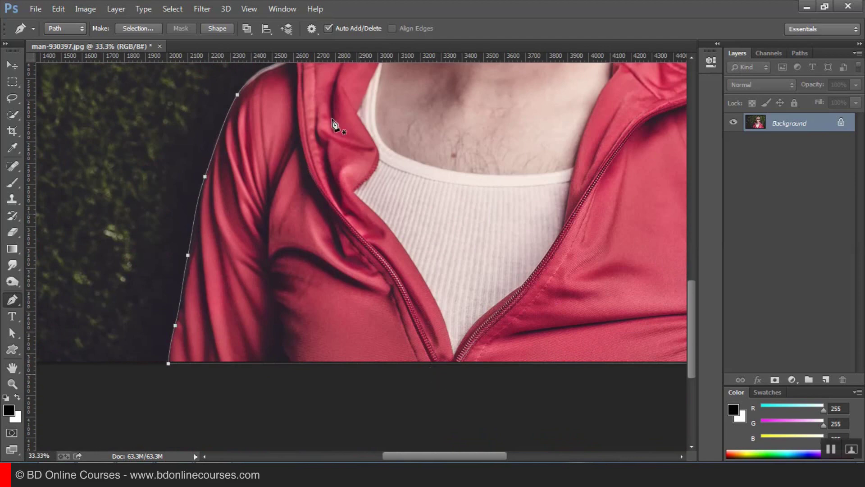
left_click(245, 12)
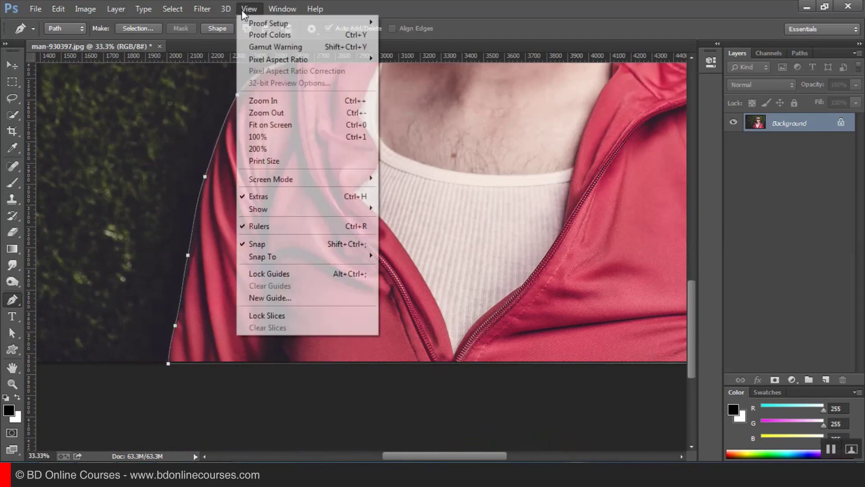
left_click(274, 125)
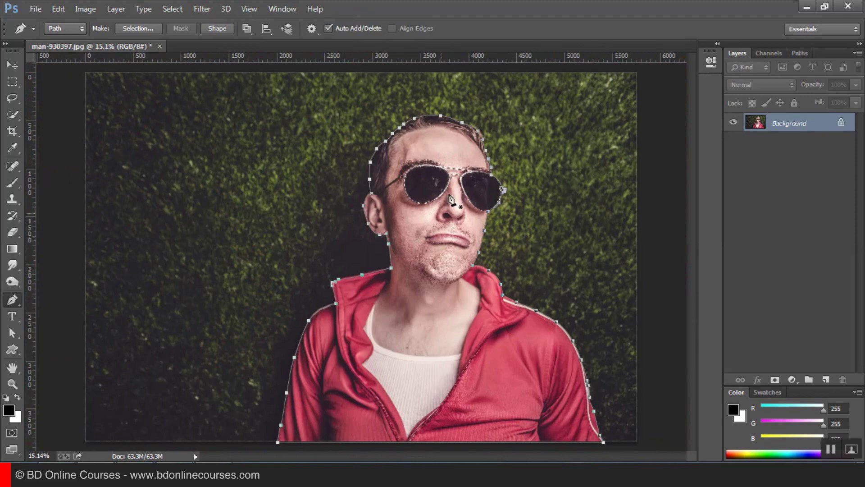
- Make a 2 px feathered selection from the path and add a layer mask hiding the grass
right_click(429, 178)
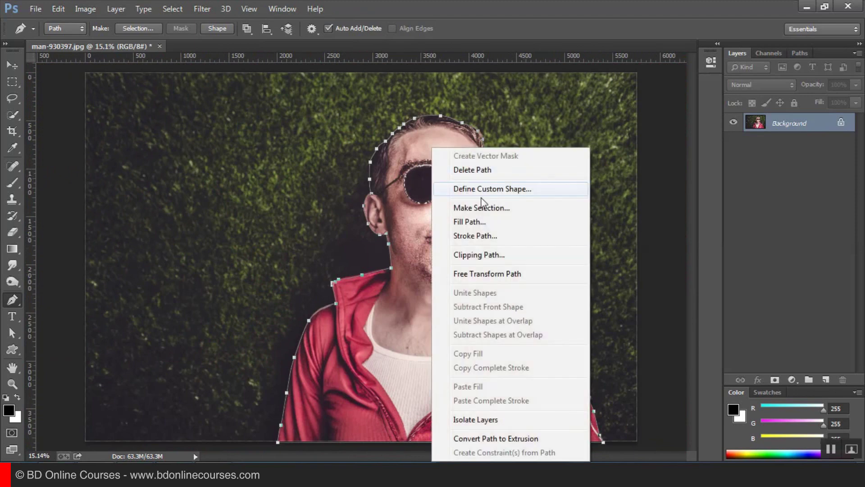
left_click(507, 211)
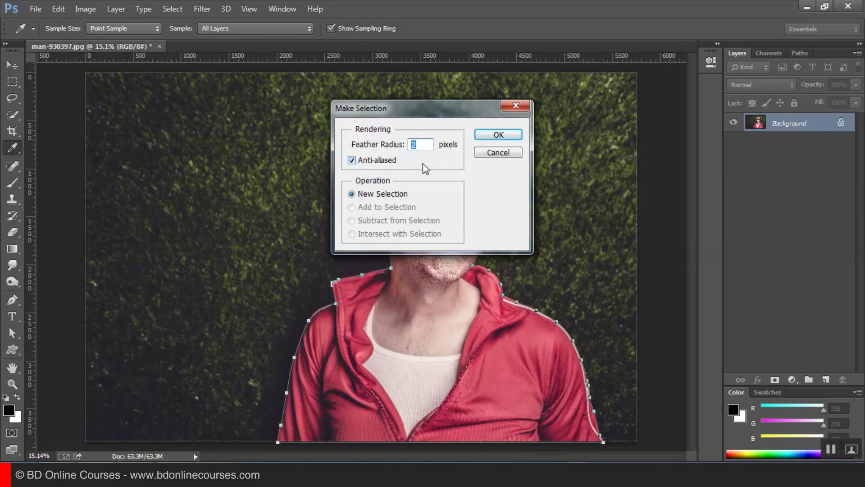
left_click(499, 136)
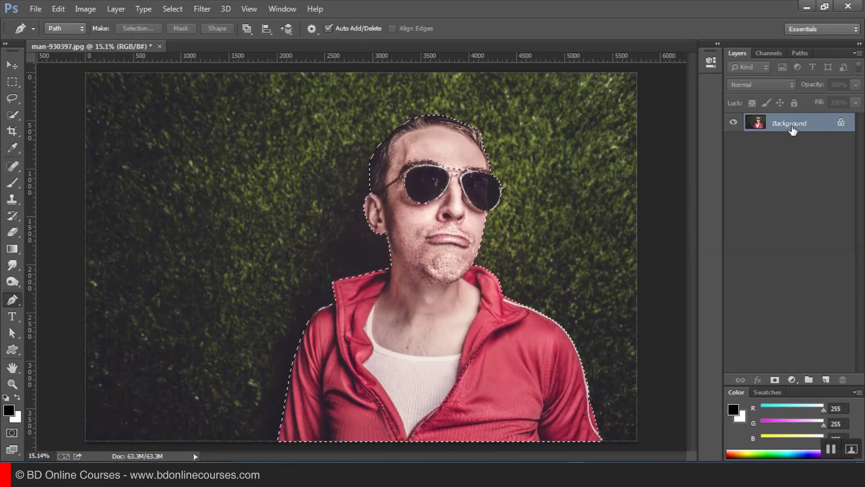
left_click(775, 380)
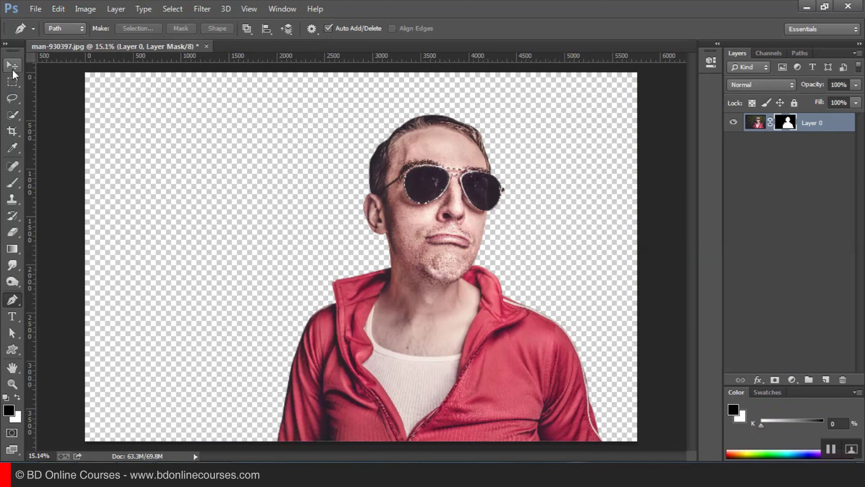
- Shift the cut-out man left with the Move tool and apply Layer 0's mask
left_click(13, 70)
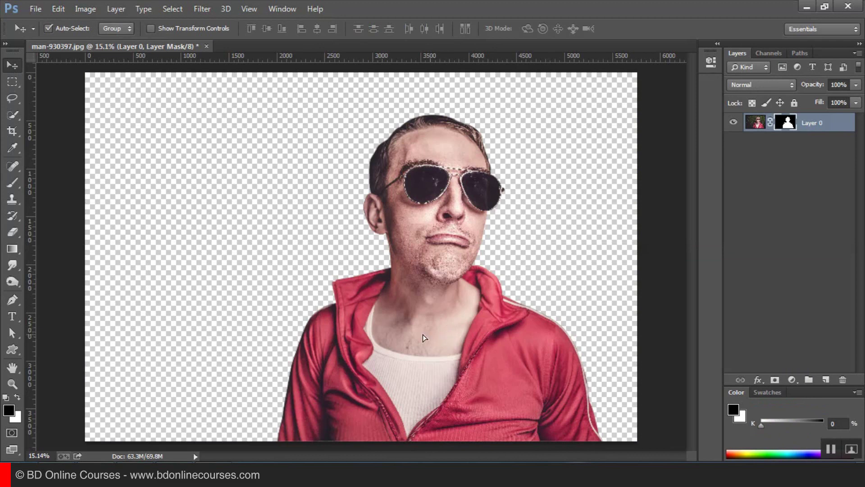
left_click_drag(423, 334, 400, 332)
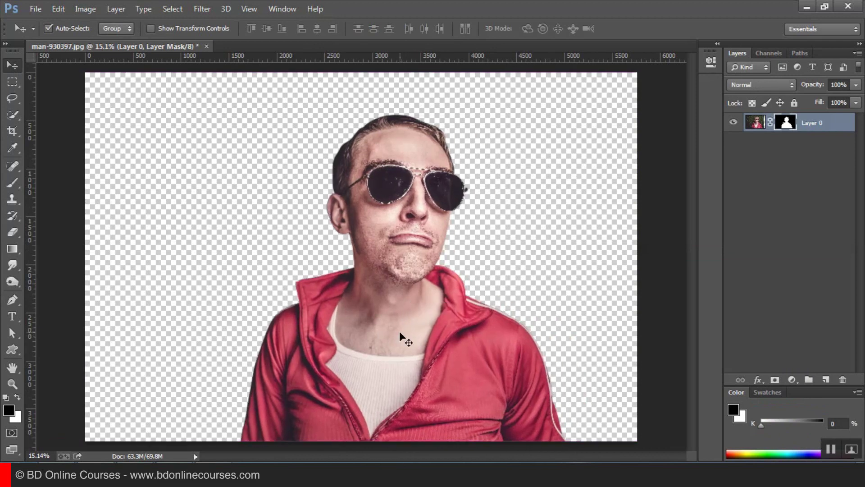
left_click_drag(418, 339, 402, 335)
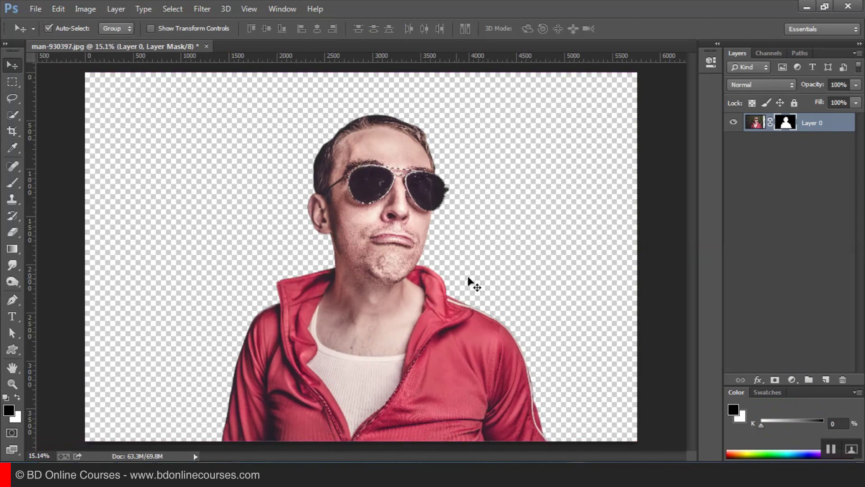
right_click(787, 125)
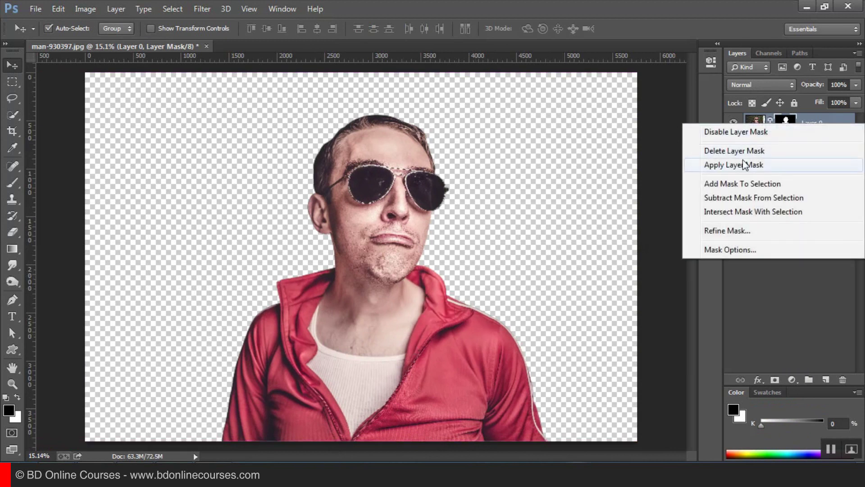
left_click(745, 165)
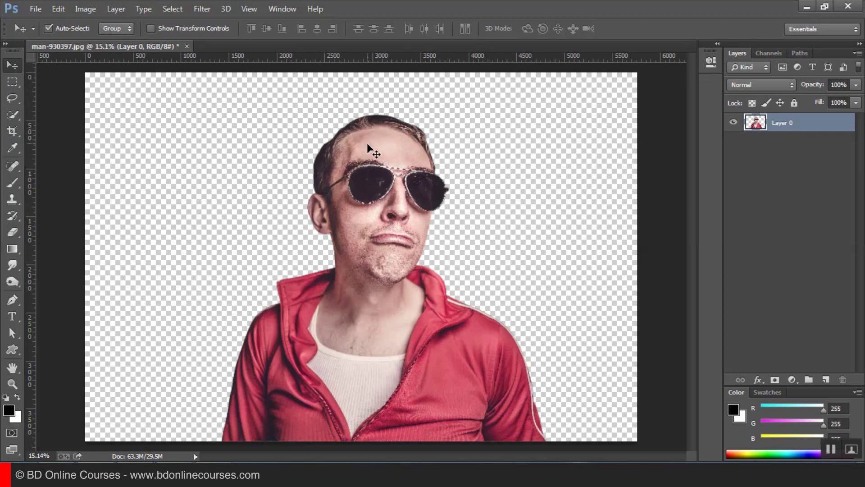
- Crop the canvas taller to about 4698 px, adding transparent space above the head
left_click(13, 136)
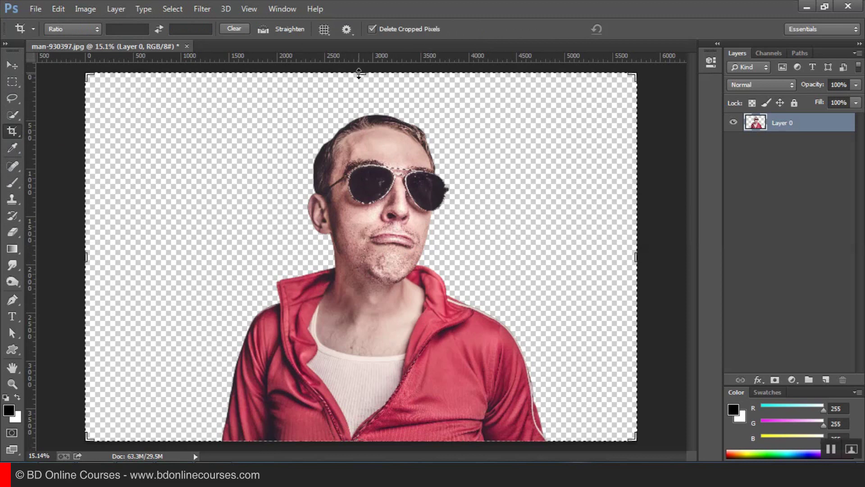
left_click_drag(359, 73, 355, 73)
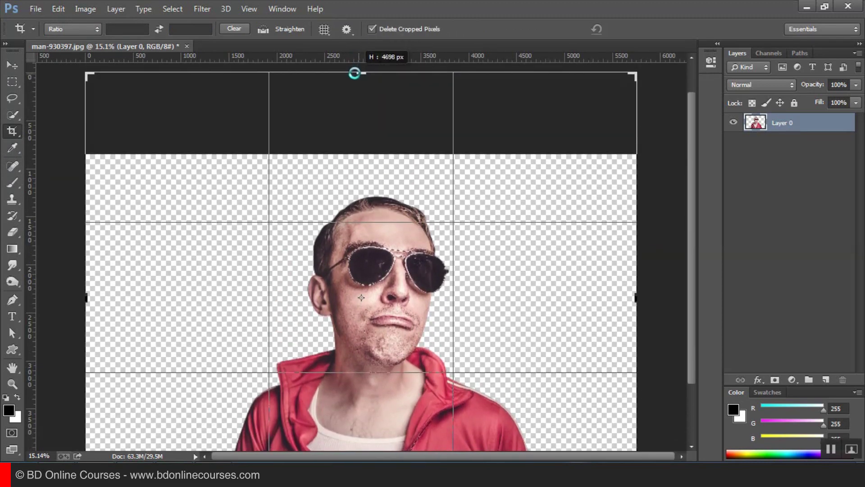
left_click_drag(354, 73, 355, 73)
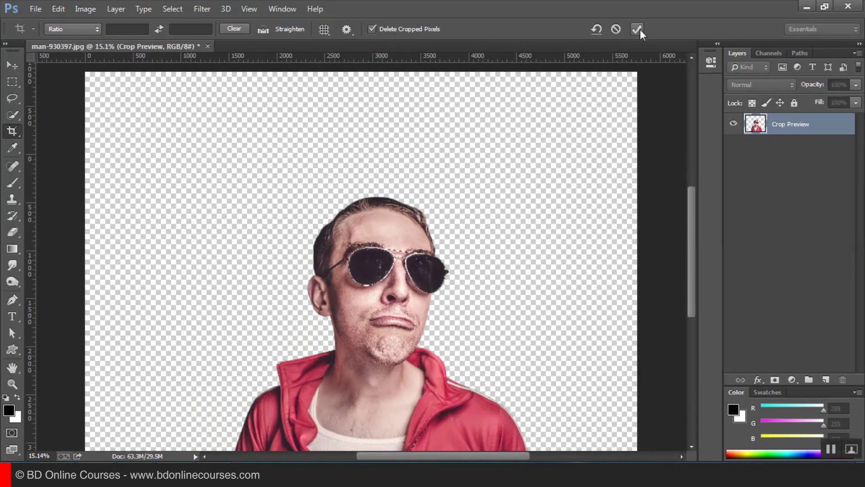
left_click(637, 30)
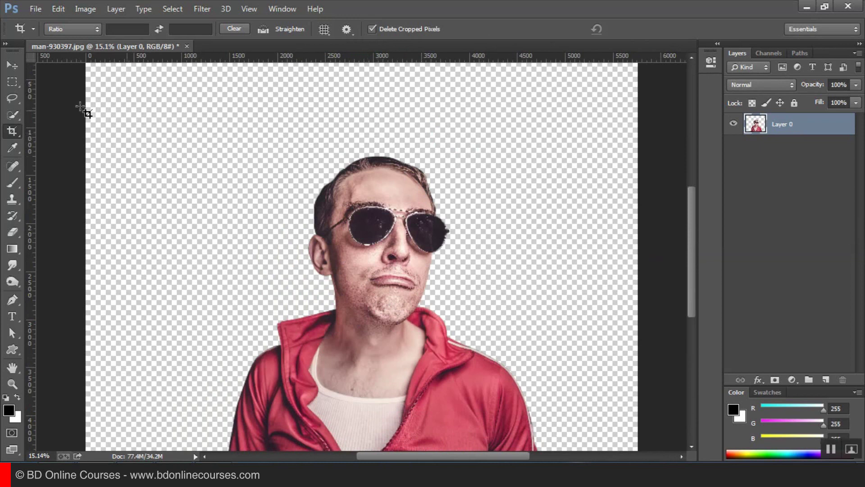
- Zoom in on the jaw and start a Path-mode Pen outline at the ear
left_click(11, 85)
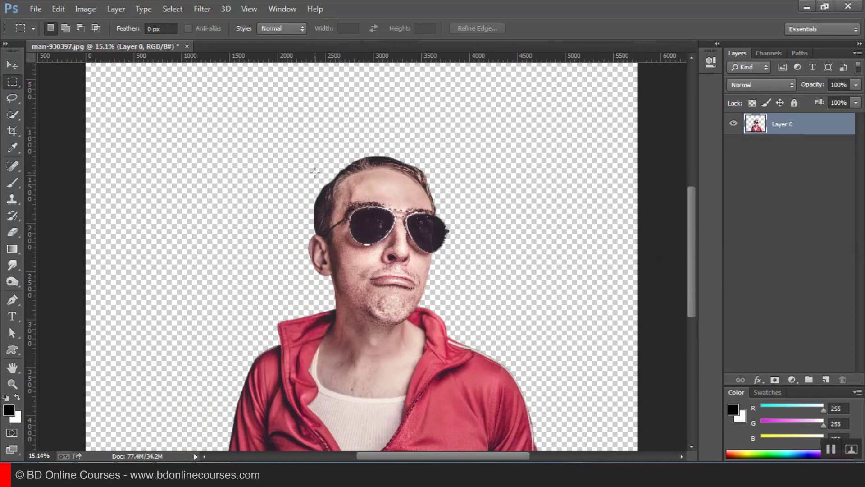
left_click(400, 306)
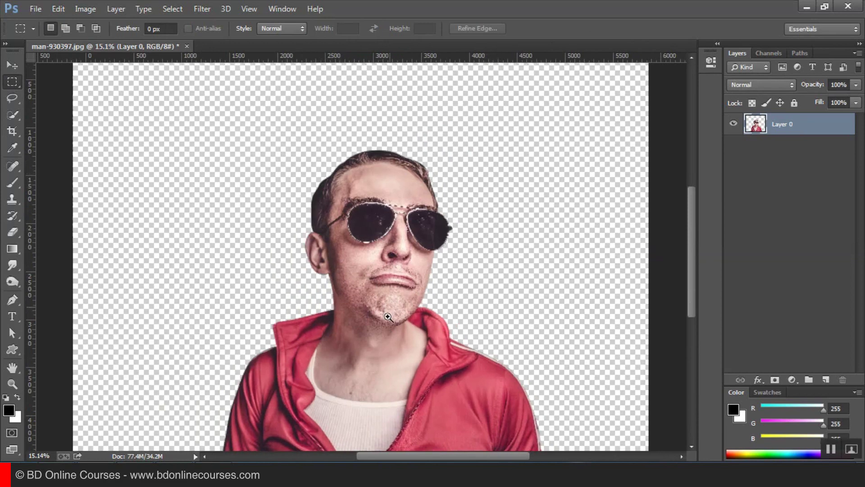
left_click(354, 303)
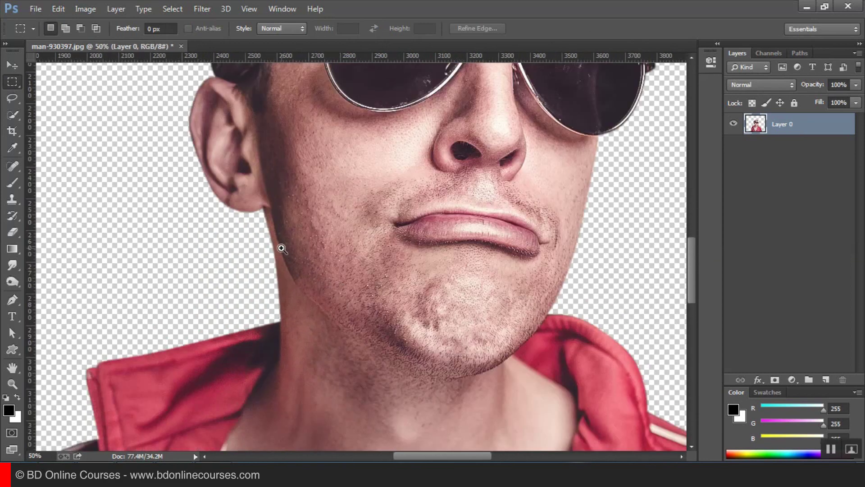
left_click(280, 247)
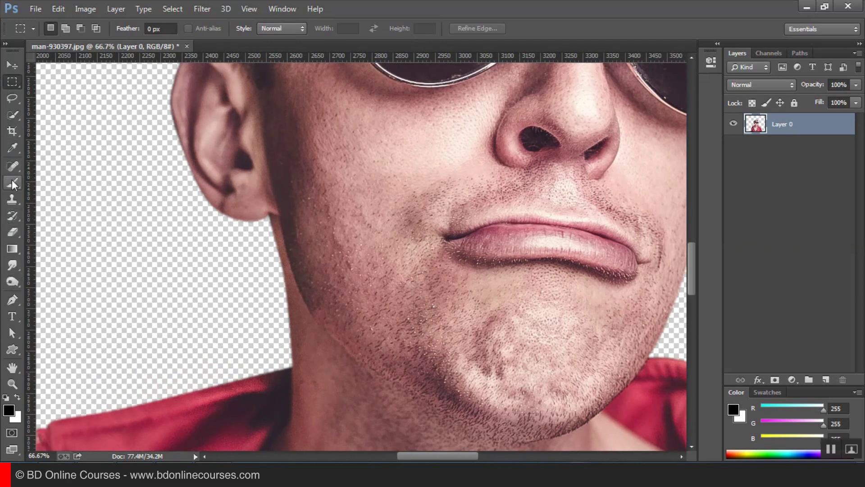
left_click(10, 301)
scroll(266, 253, "up", 1)
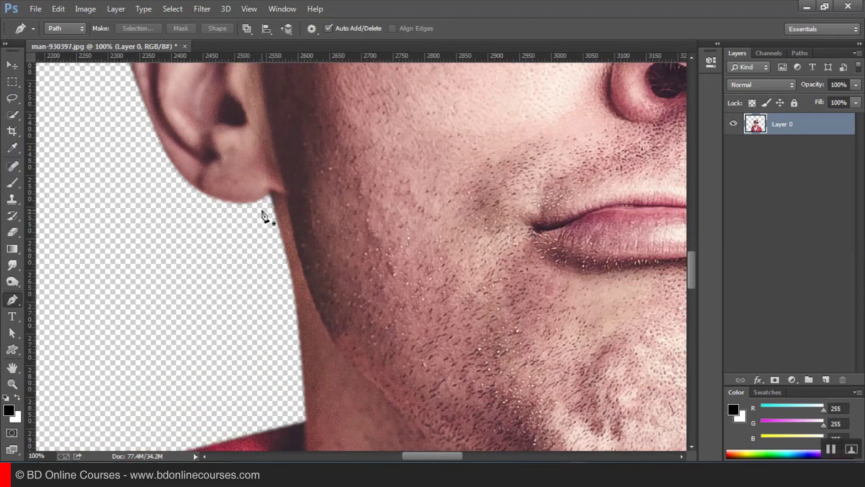
left_click(260, 219)
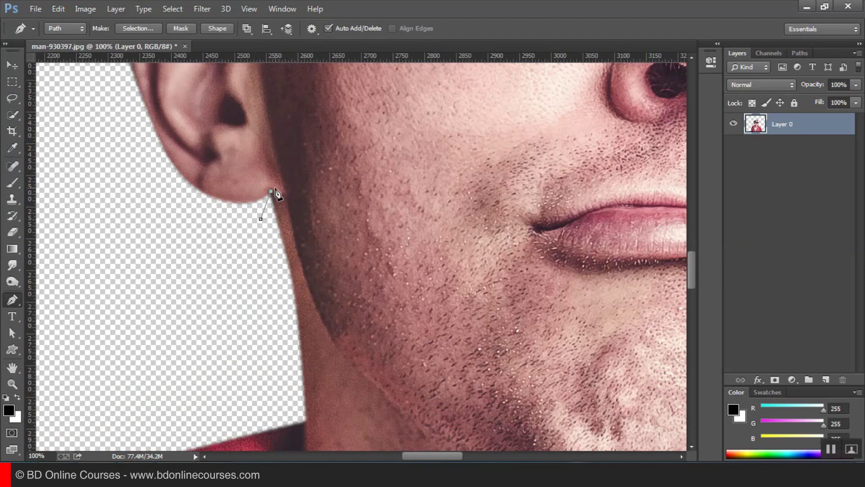
left_click(270, 191)
left_click(63, 28)
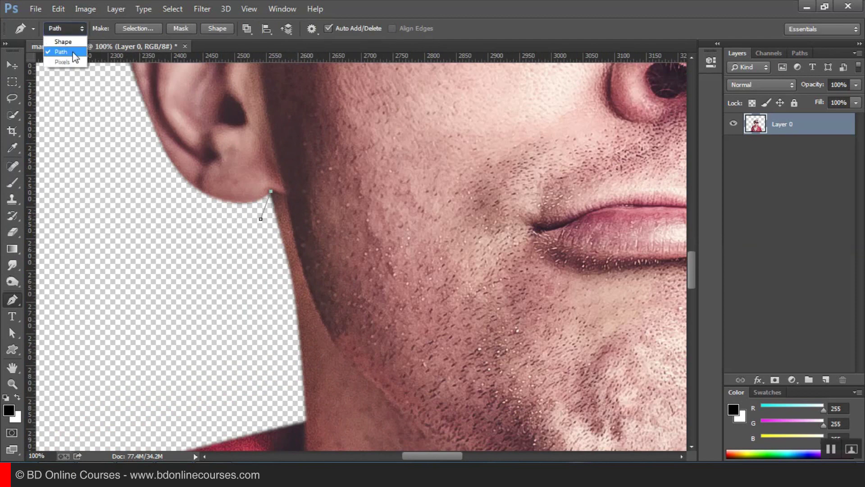
left_click(431, 20)
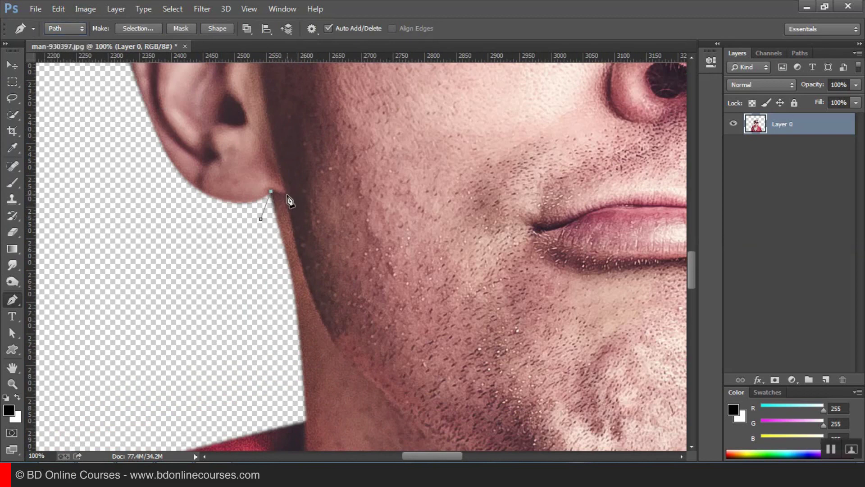
- Trace curved path points along the jawline, under the chin, to the collar corner
left_click_drag(361, 245, 315, 204)
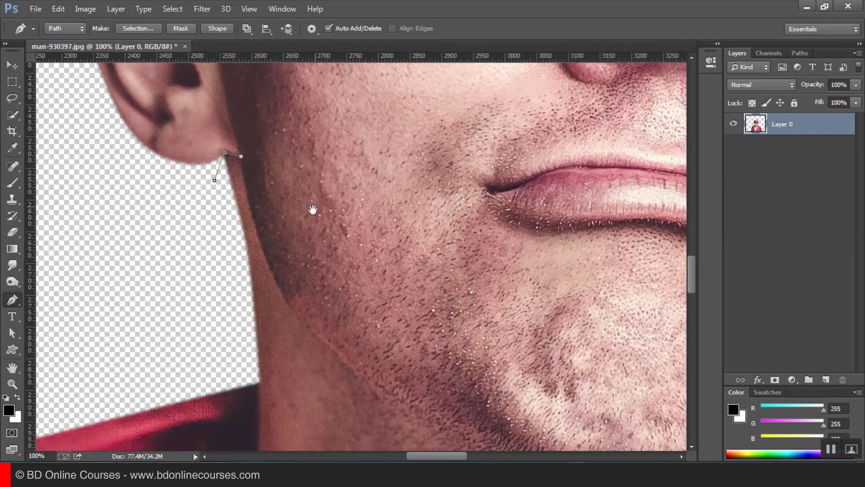
left_click(258, 230)
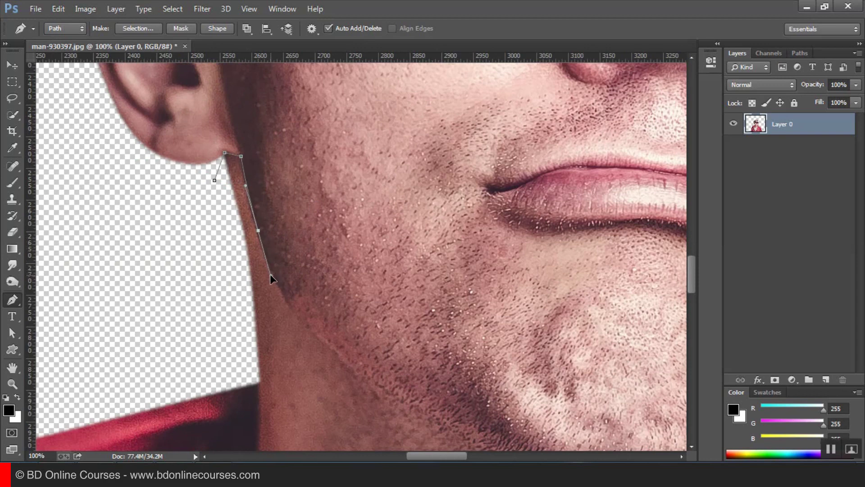
scroll(273, 280, "down", 2)
scroll(325, 231, "down", 2)
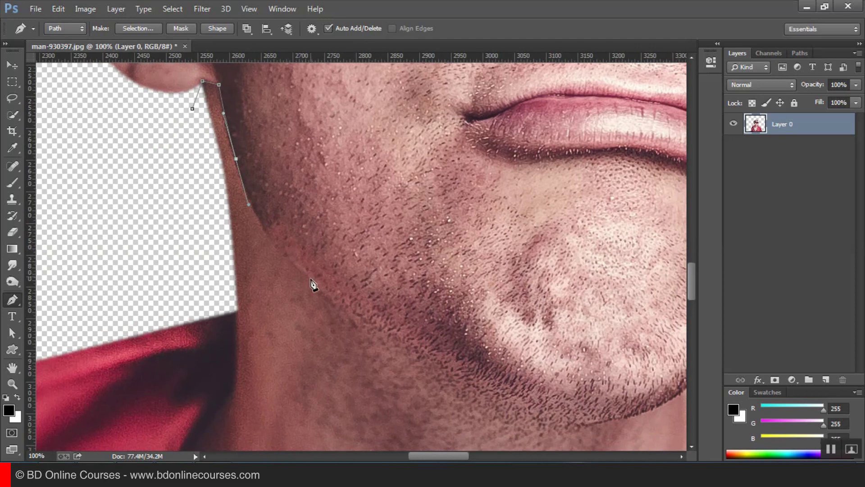
left_click_drag(311, 278, 364, 321)
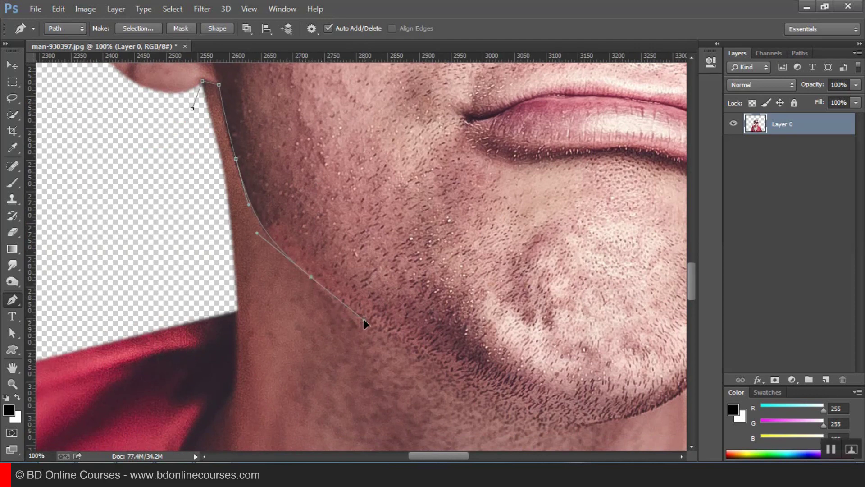
scroll(374, 295, "down", 1)
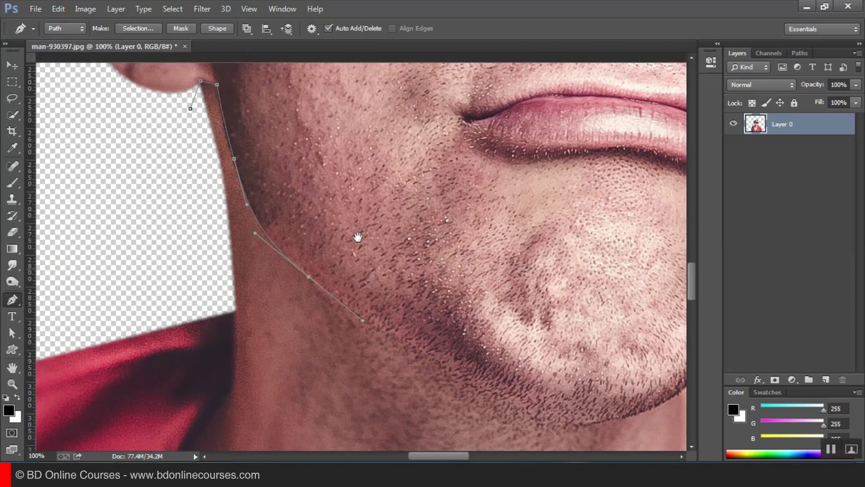
scroll(374, 295, "right", 2)
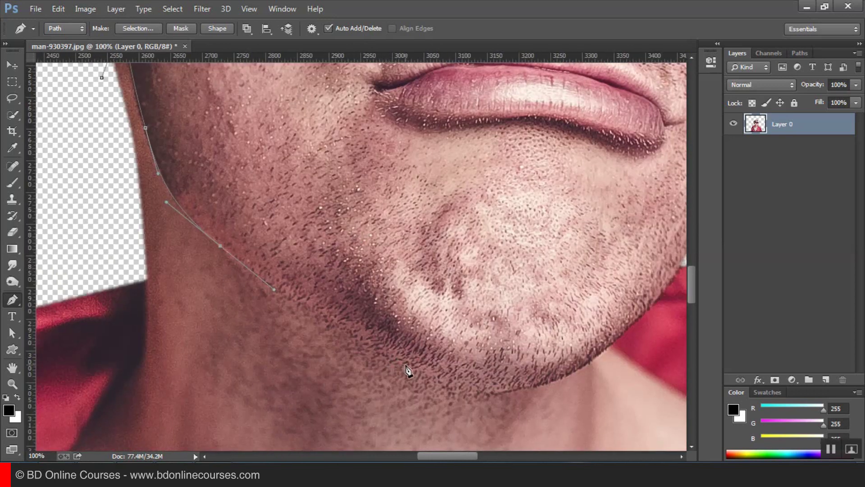
left_click_drag(408, 368, 487, 414)
left_click_drag(492, 330, 334, 344)
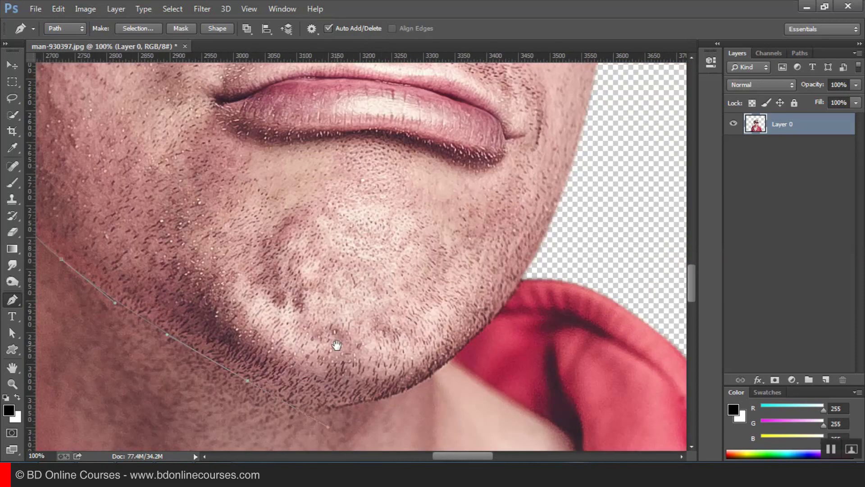
mouse_move(412, 387)
left_mouse_down()
mouse_move(448, 372)
mouse_move(415, 389)
left_mouse_up()
left_click_drag(415, 389, 415, 386)
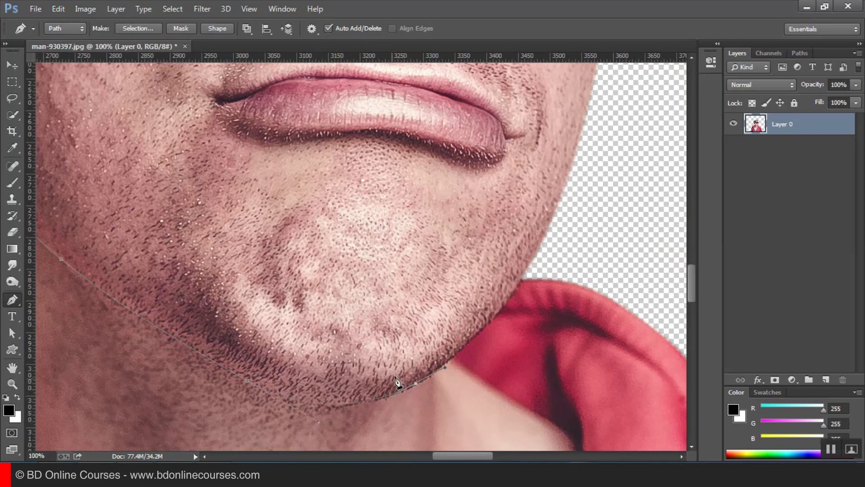
left_click_drag(459, 343, 369, 379)
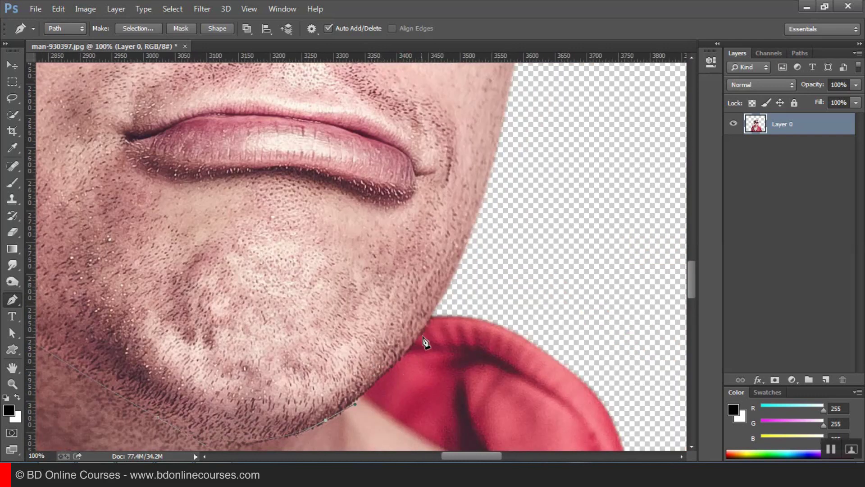
left_click_drag(431, 316, 466, 267)
left_click(631, 237)
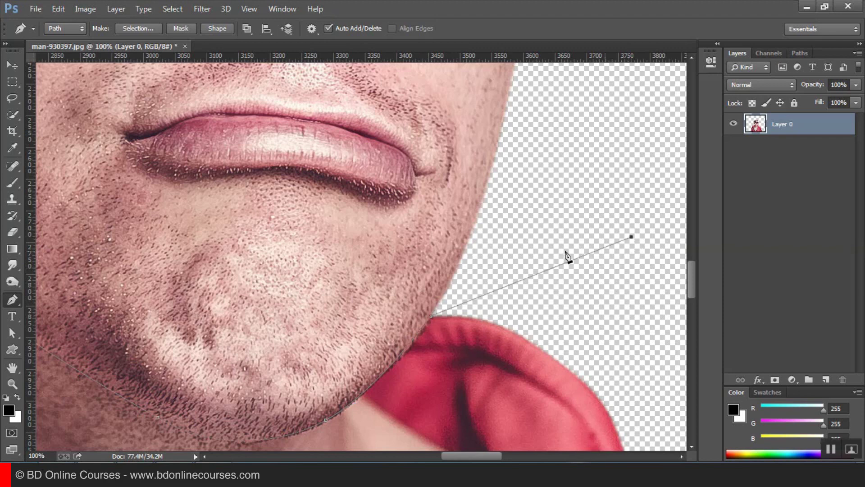
- Fit the image on screen and close the path loosely around the top of the head
left_click(249, 8)
left_click(275, 120)
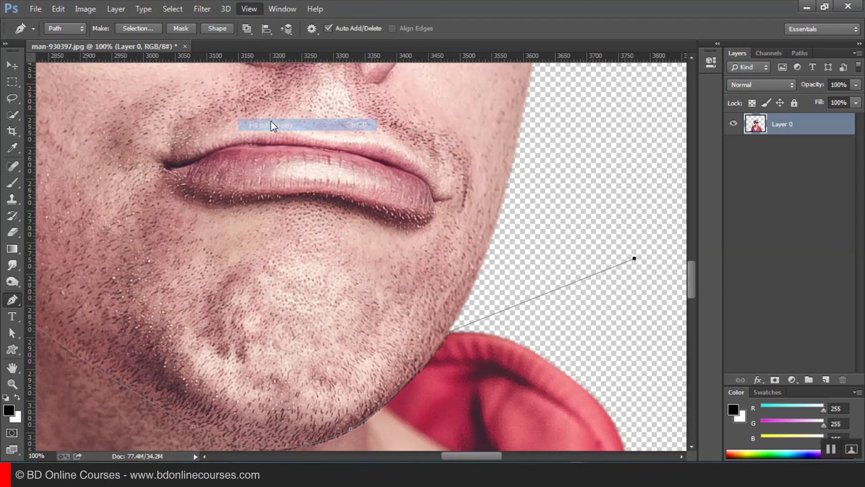
left_click(459, 234)
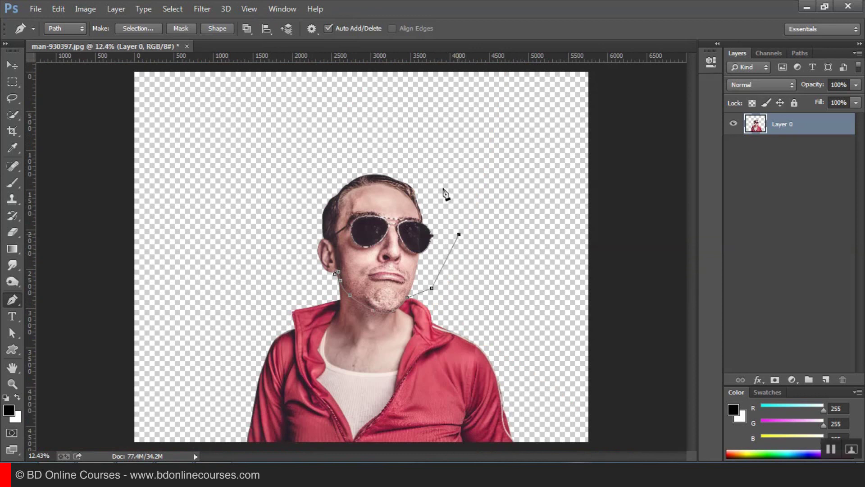
left_click(432, 162)
left_click(353, 158)
left_click(296, 177)
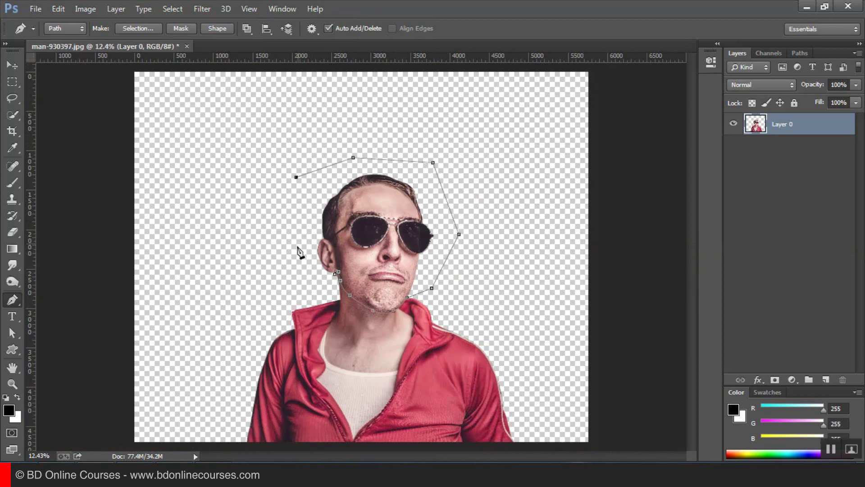
left_click(296, 264)
left_click(325, 287)
left_click(335, 273)
- Convert the head path into a selection with a 2-pixel feather radius
right_click(419, 194)
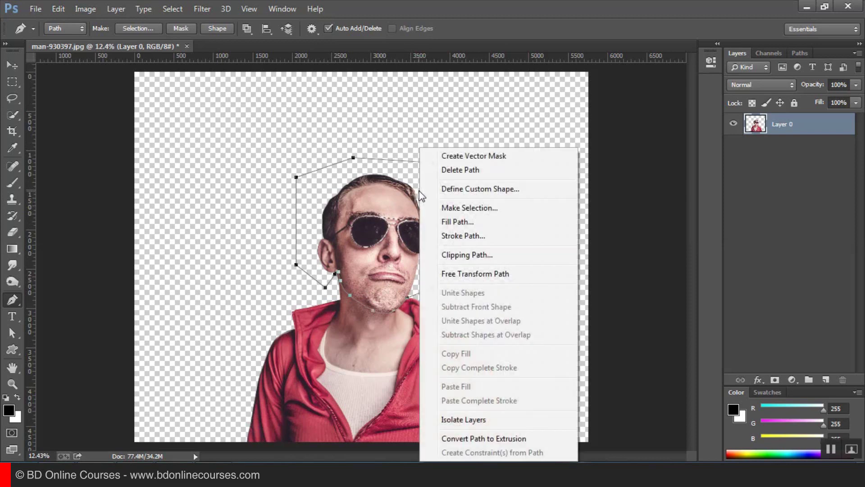
left_click(474, 210)
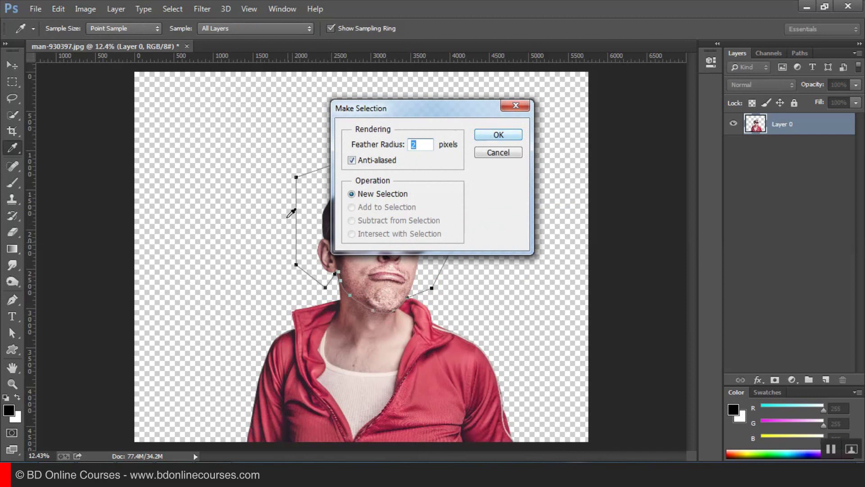
left_click(491, 135)
left_click(497, 143)
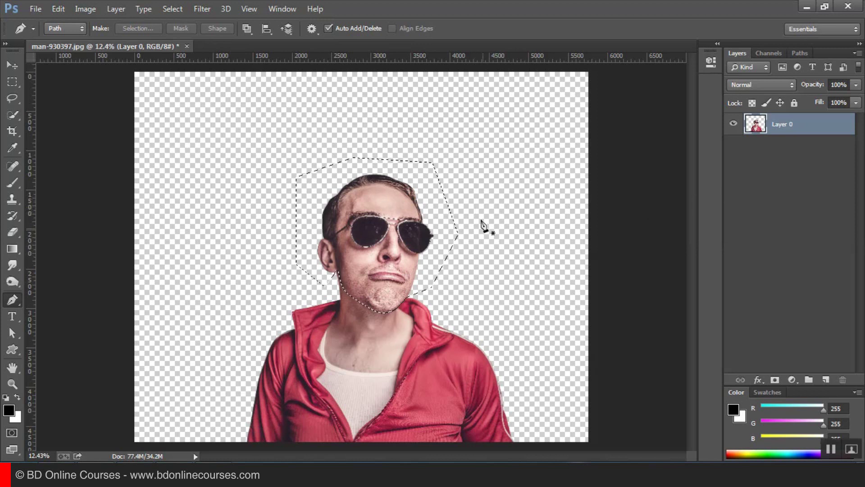
- Cut the selected head onto its own layer and check both layers' visibility
left_click(11, 83)
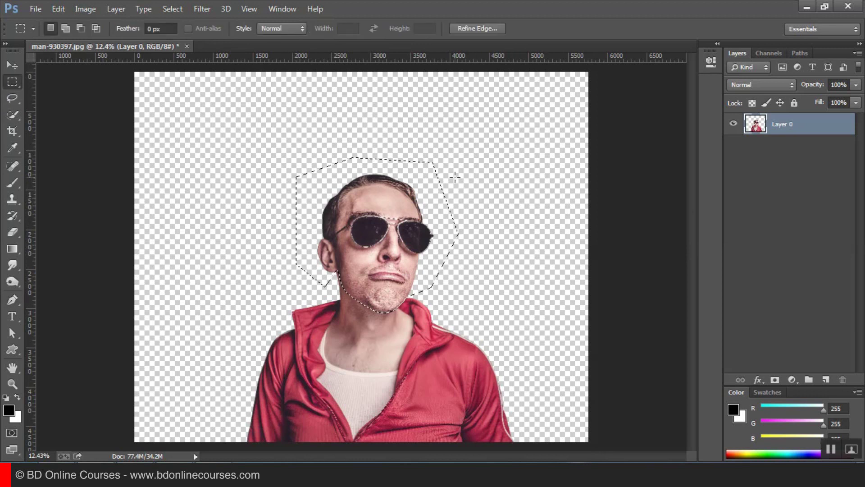
right_click(455, 182)
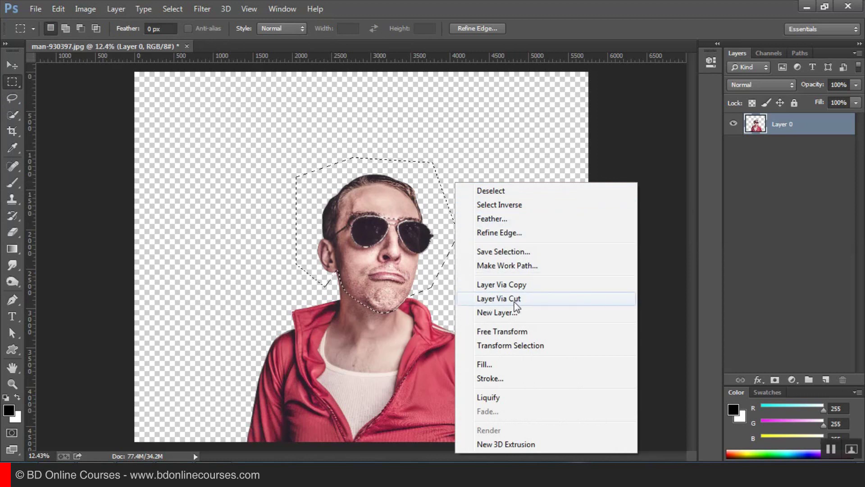
left_click(515, 300)
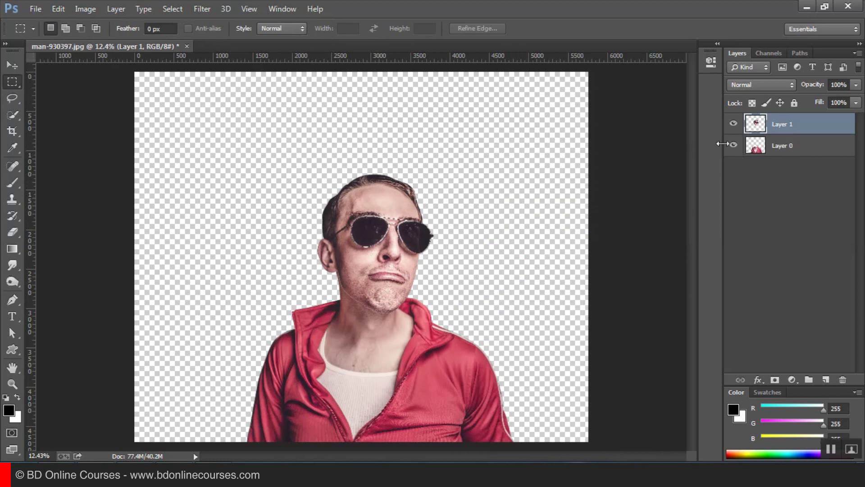
left_click(733, 145)
left_click(733, 124)
- Rename the original layer Body and the new layer Head
double_click(783, 145)
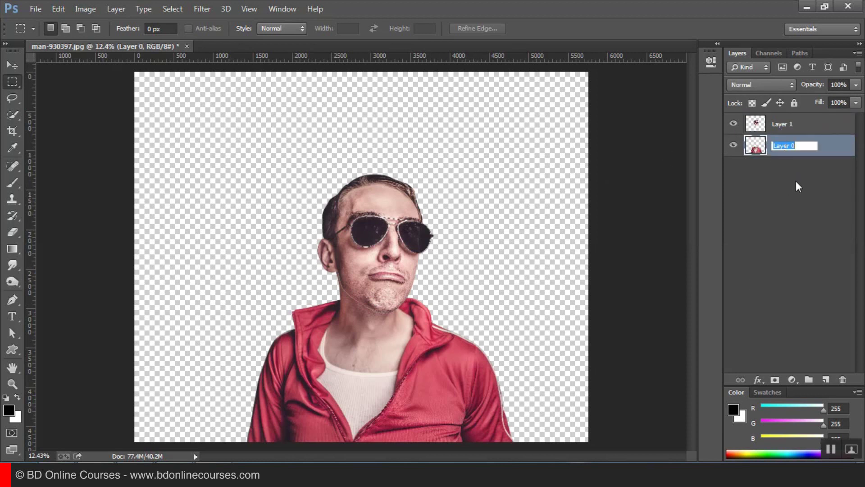
type("Body")
key("Return")
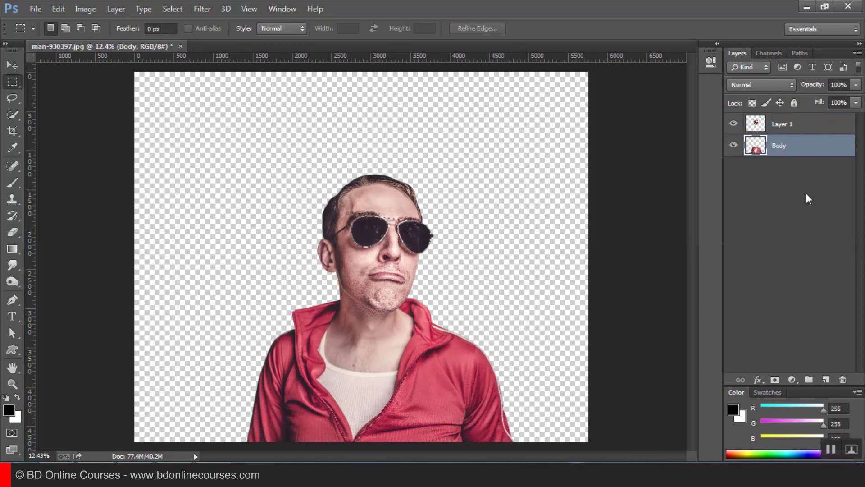
double_click(795, 127)
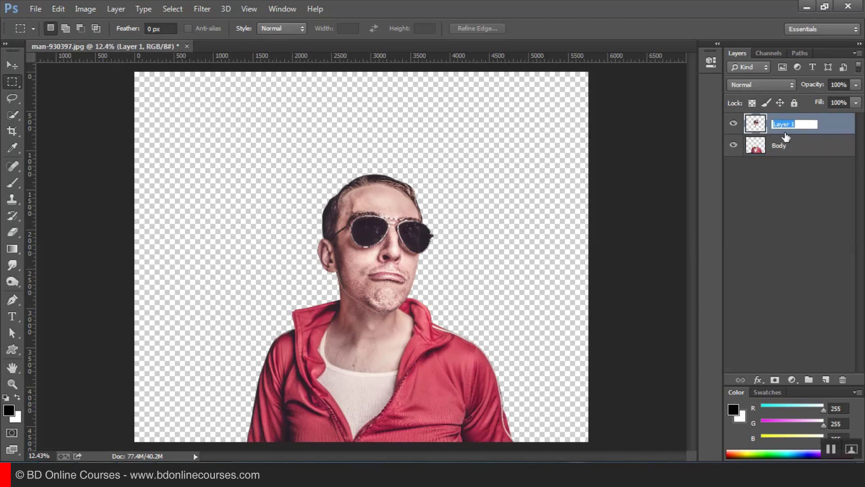
type("Head")
key("Return")
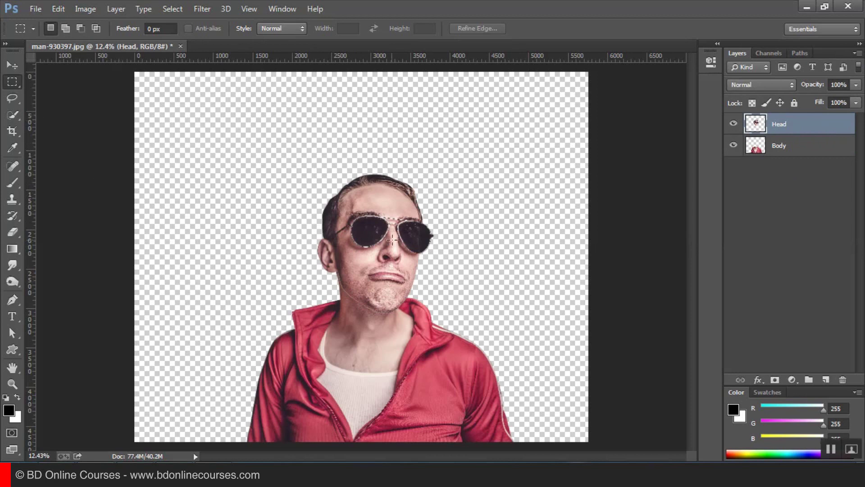
- Free-transform the Head layer to about 168% and raise it above the neck
right_click(467, 206)
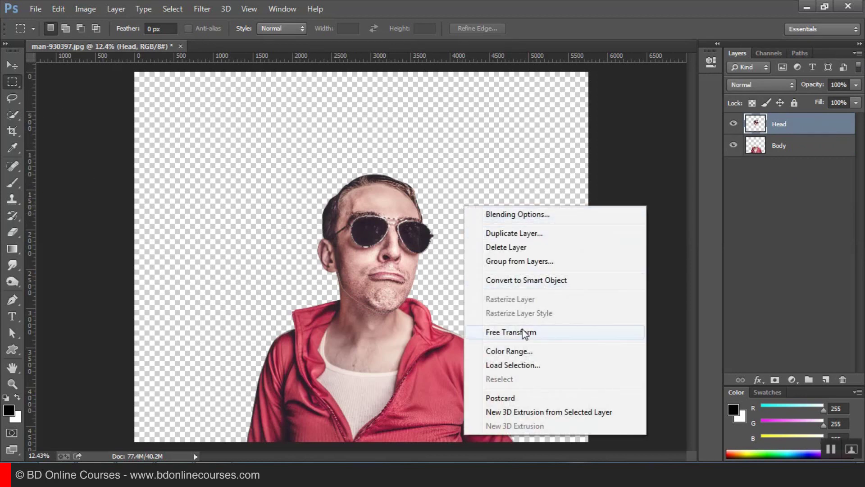
left_click(540, 334)
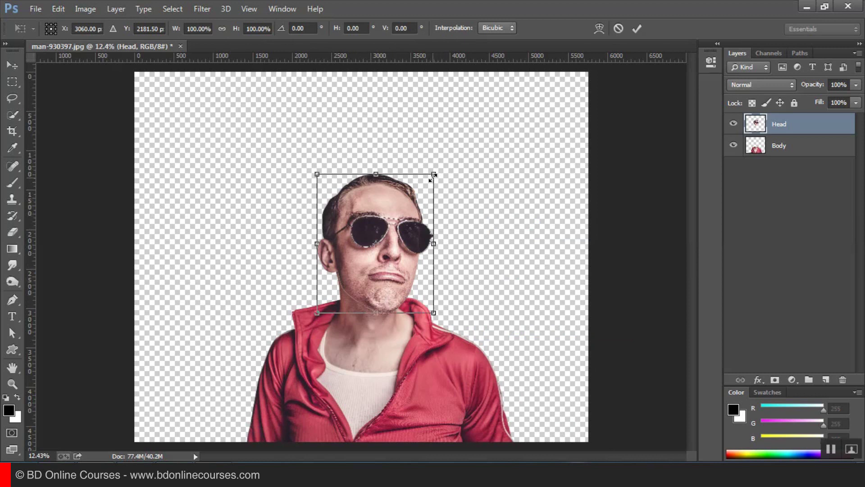
left_click_drag(434, 174, 483, 155)
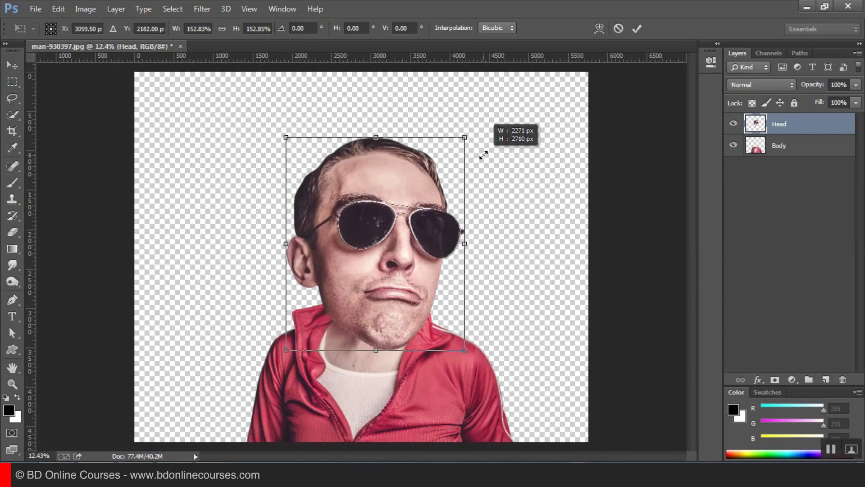
left_click_drag(417, 271, 417, 271)
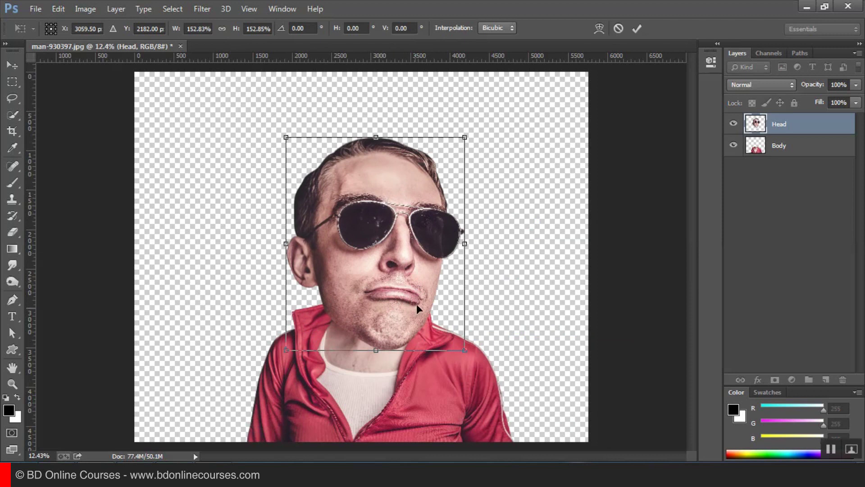
mouse_move(417, 304)
left_mouse_down()
mouse_move(420, 266)
mouse_move(415, 278)
left_mouse_up()
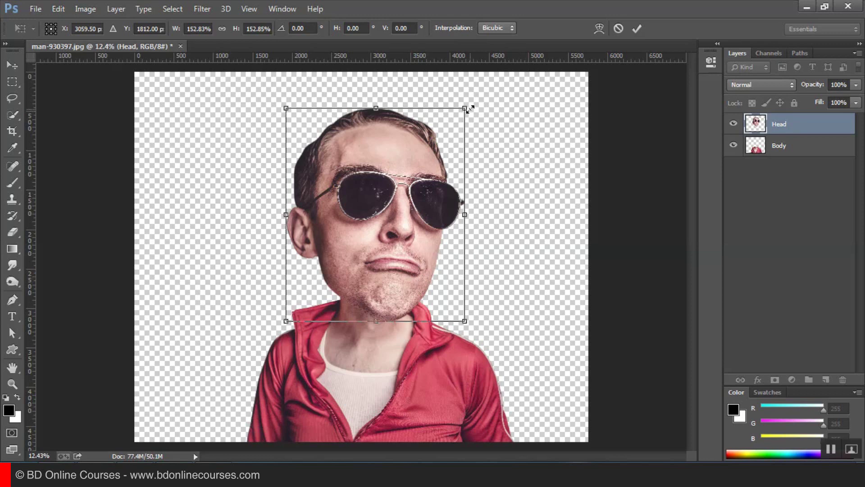
left_click_drag(476, 106, 481, 102)
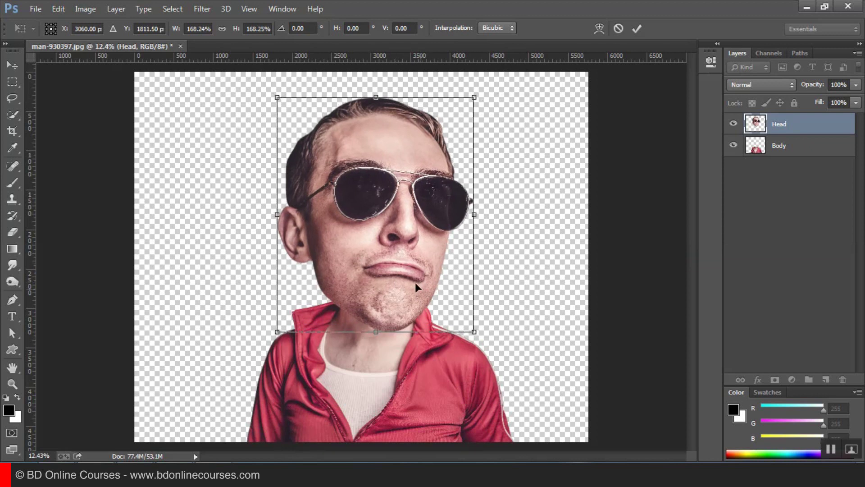
left_click_drag(393, 313, 399, 288)
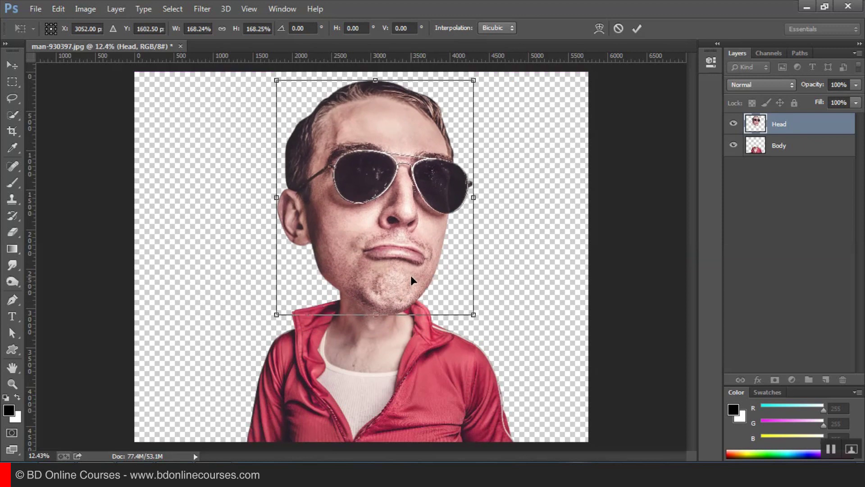
key("Down")
key("Down")
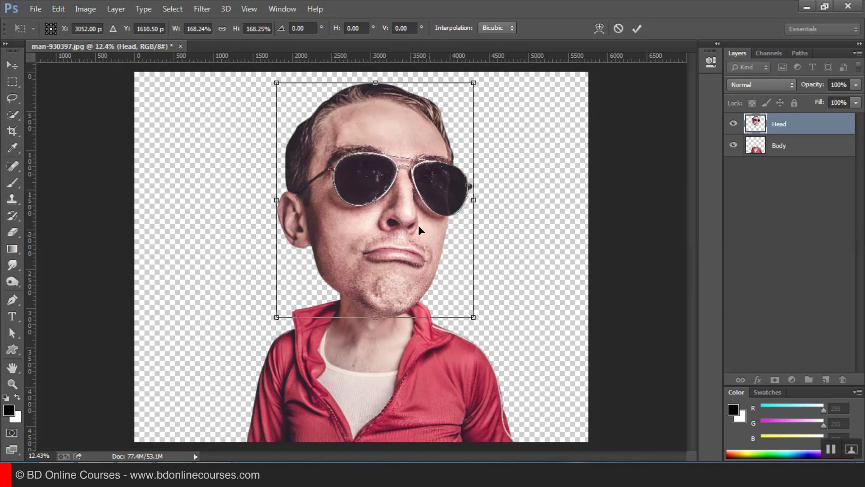
key("shift+Up")
key("shift+Up")
left_click(642, 28)
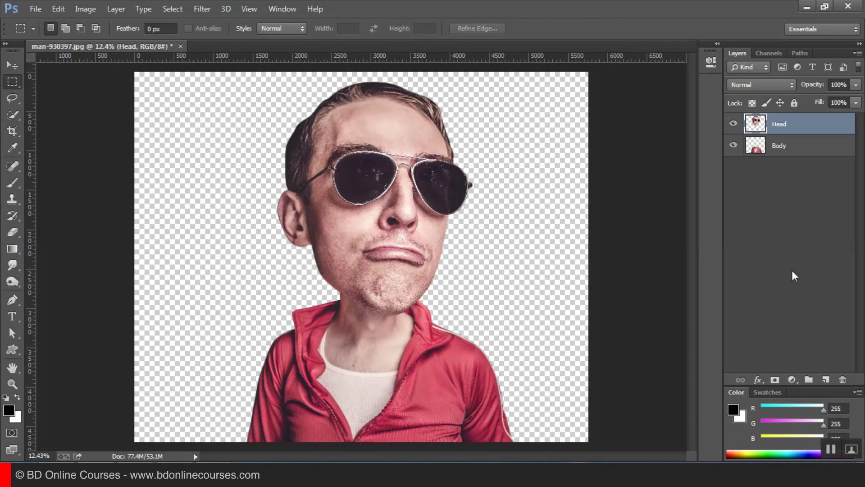
- Load the Body layer's pixels as a selection and add a new layer named Shadow
left_click(788, 147)
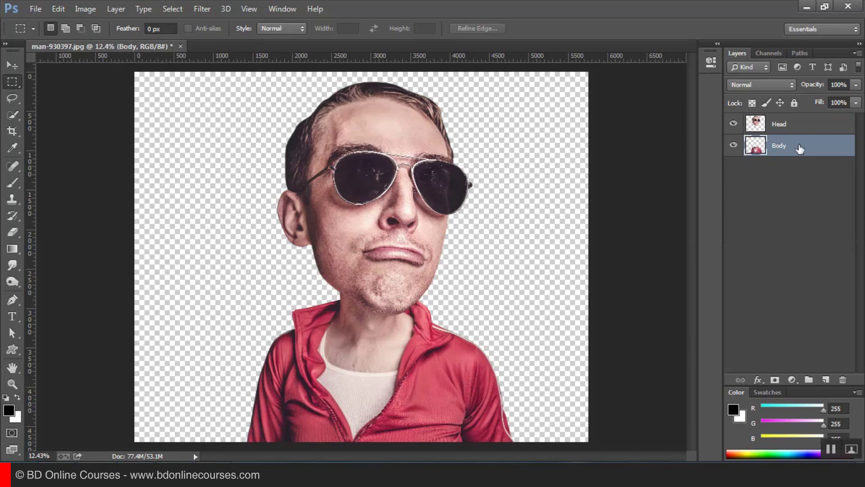
left_click(761, 150, "ctrl")
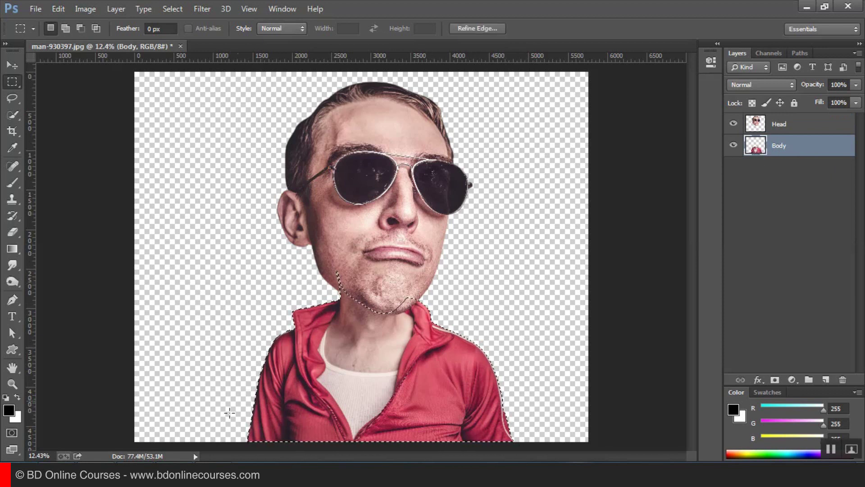
left_click(826, 379)
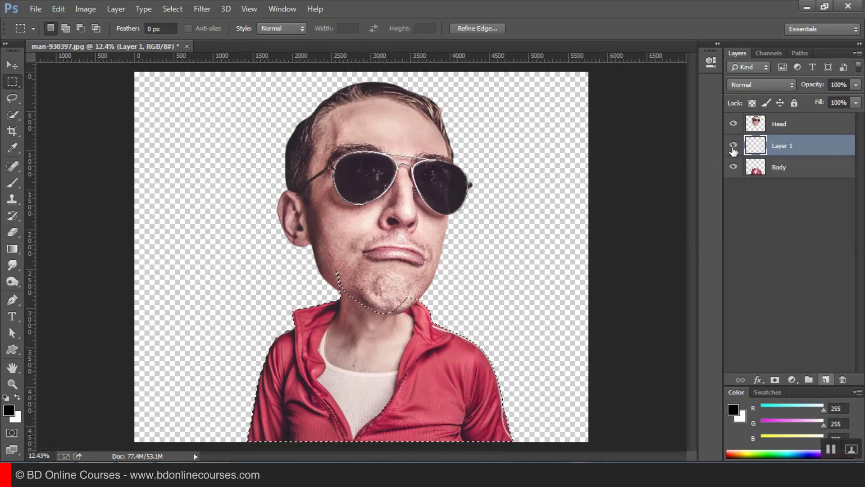
double_click(787, 146)
type("Shadow")
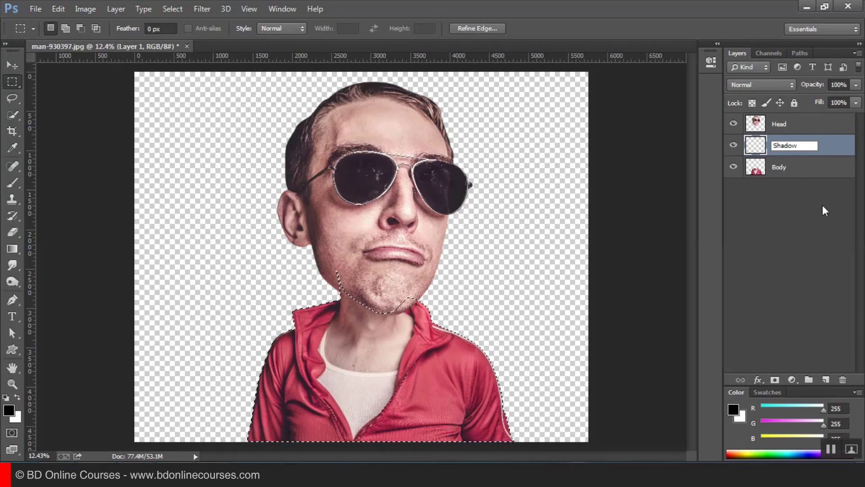
left_click(824, 205)
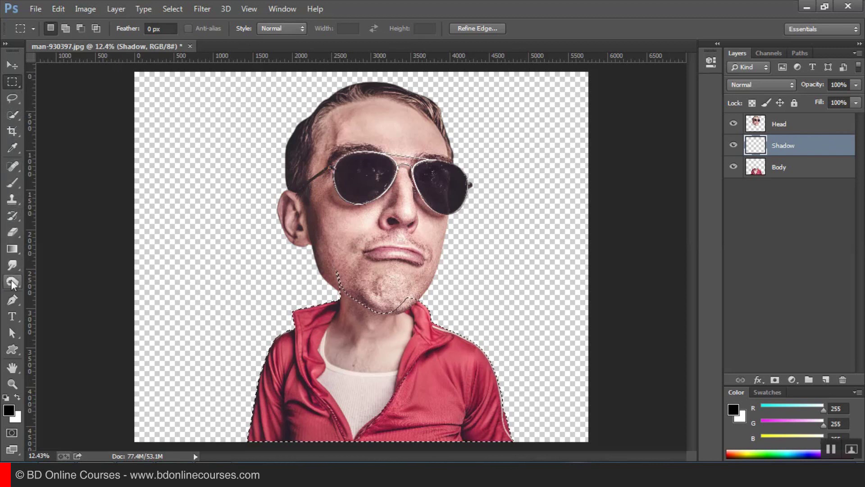
- Paint a dark shadow under the chin with a 472 px soft black brush
left_click(15, 189)
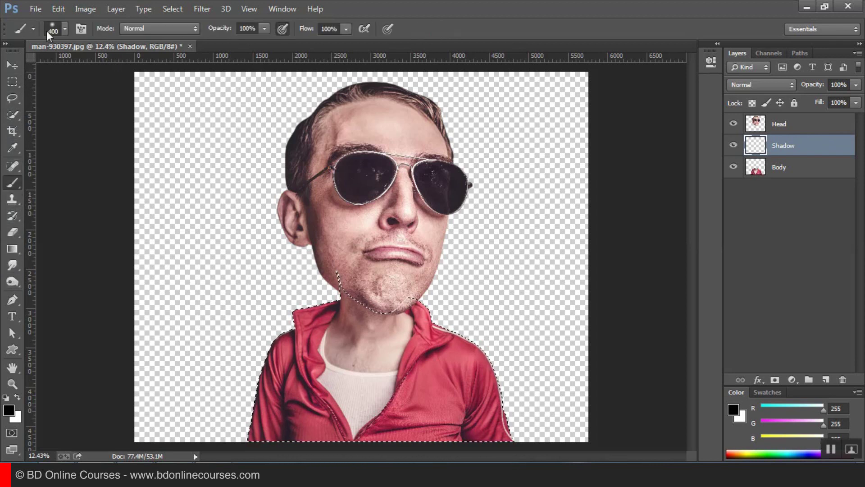
left_click(63, 30)
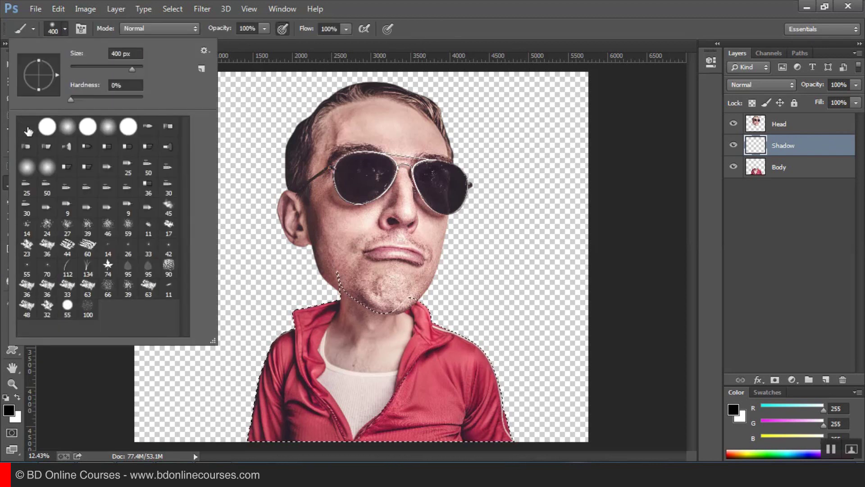
left_click(104, 69)
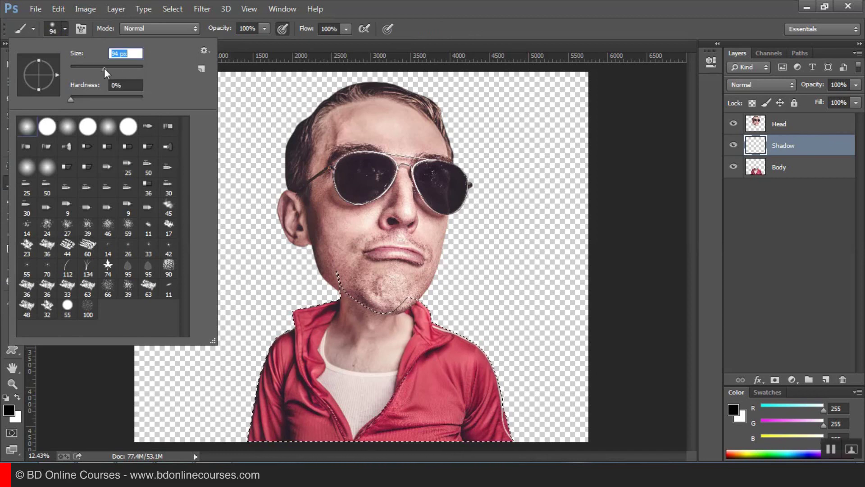
key("Return")
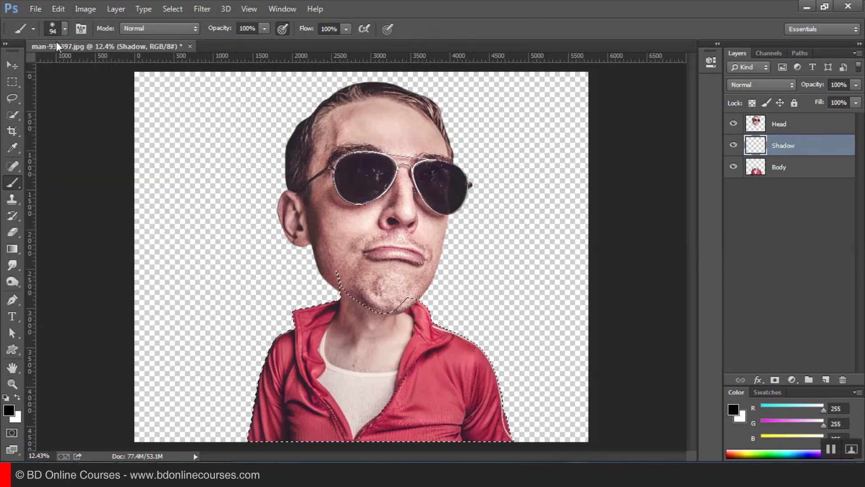
left_click(64, 30)
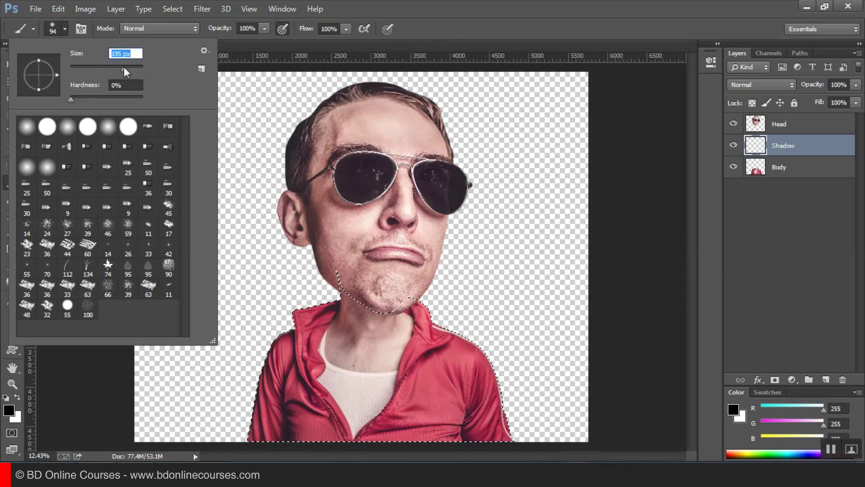
key("Return")
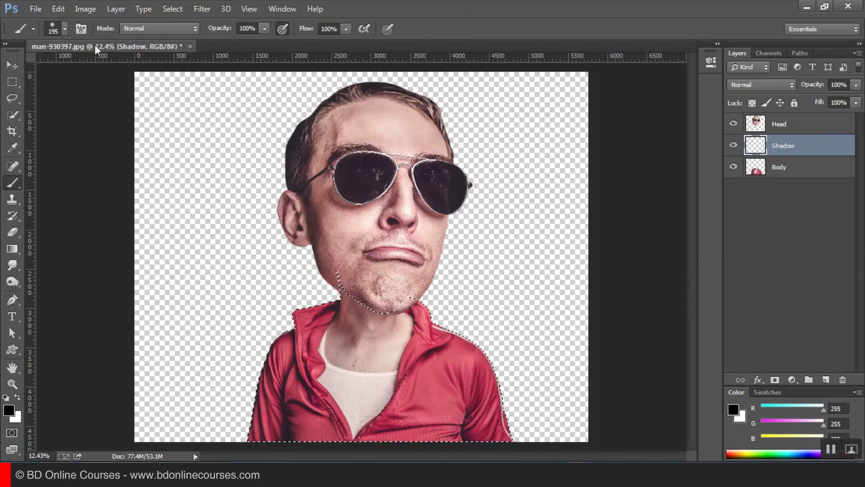
left_click(65, 30)
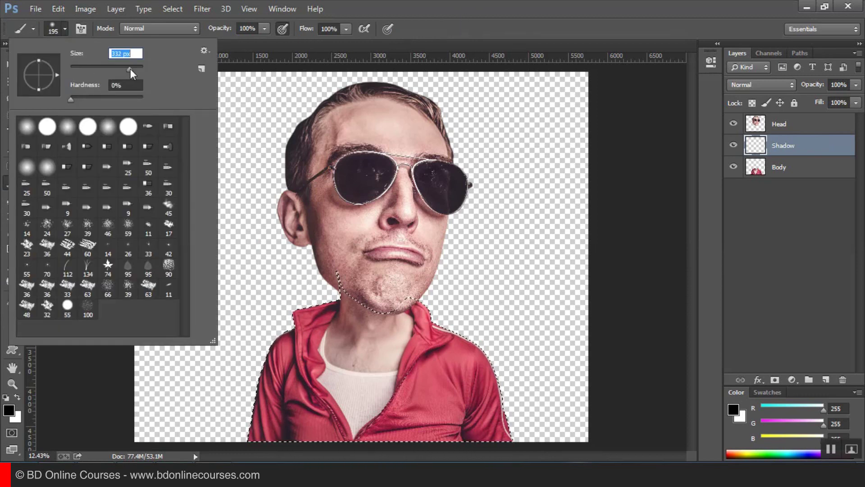
left_click_drag(131, 69, 137, 71)
key("Return")
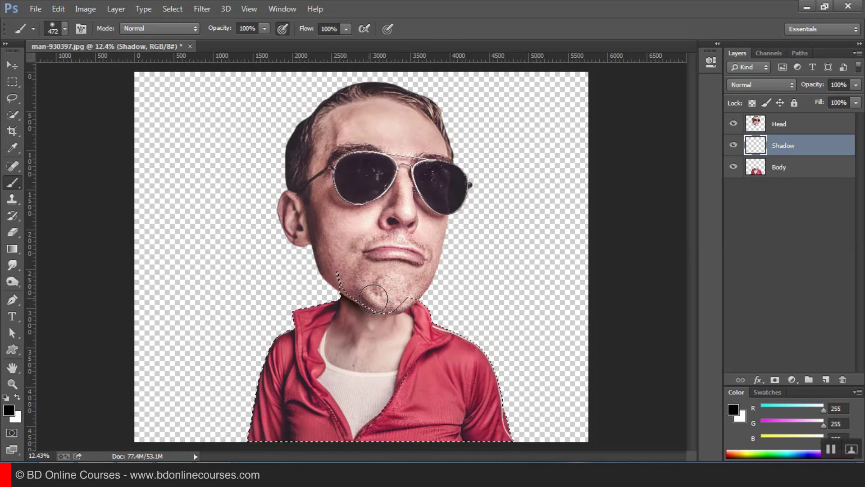
left_click(348, 297)
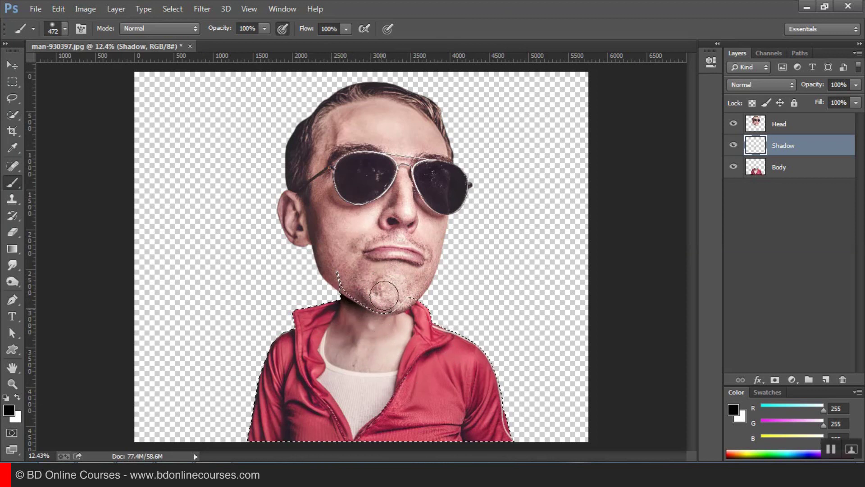
- Deselect, lower the Shadow layer's opacity to 62%, and make Head the active layer
left_click(12, 81)
left_click(533, 184)
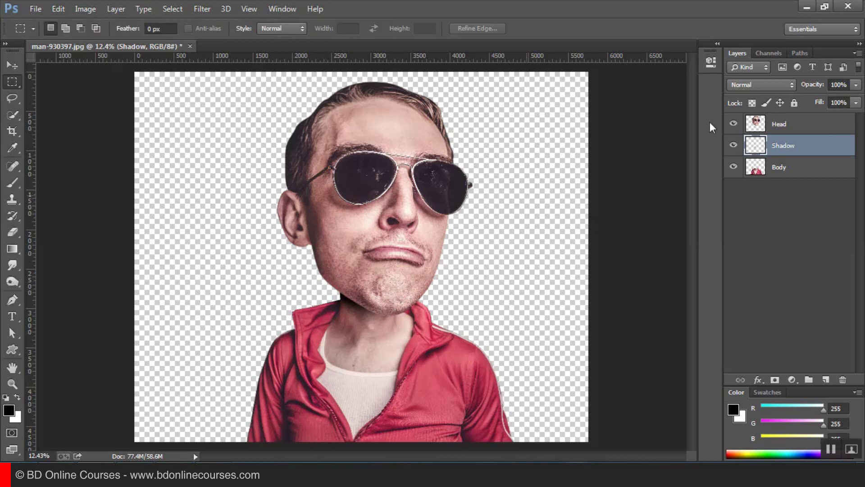
left_click(856, 85)
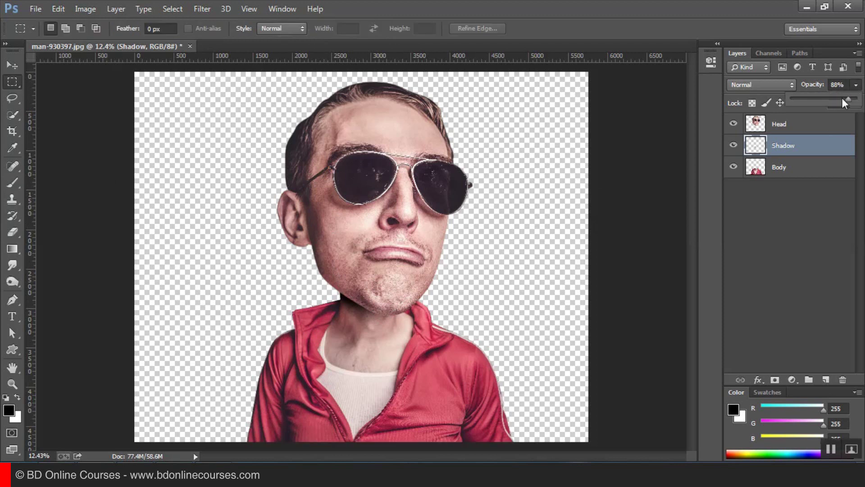
left_click_drag(842, 99, 825, 97)
left_click(411, 280)
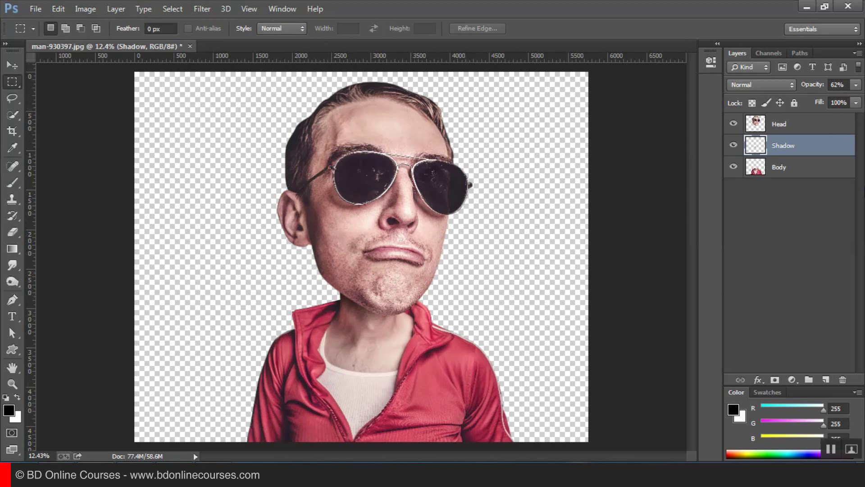
left_click(795, 126)
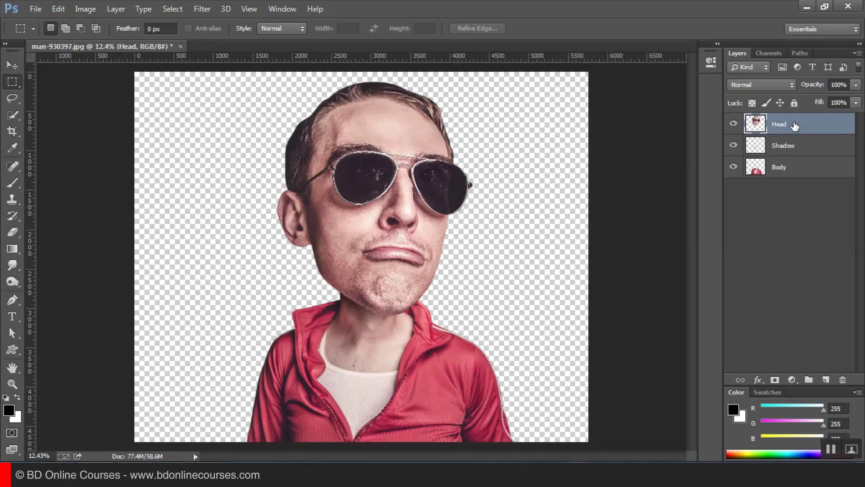
- Merge all visible layers with Merge Visible and rename the merged Head layer to Model
left_click(856, 55)
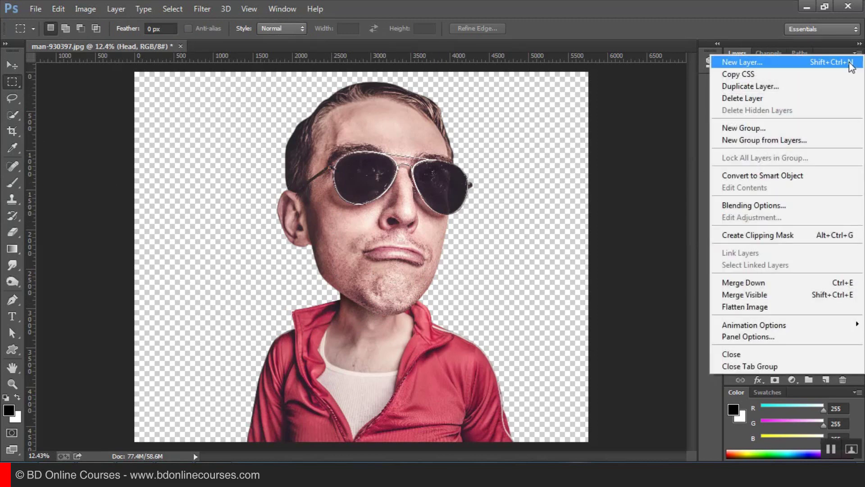
left_click(745, 295)
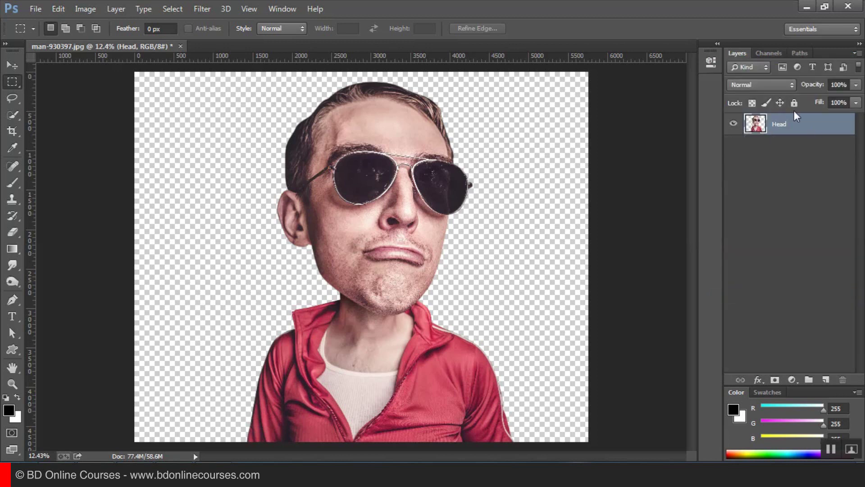
double_click(780, 127)
type("M")
type("odel")
key("Return")
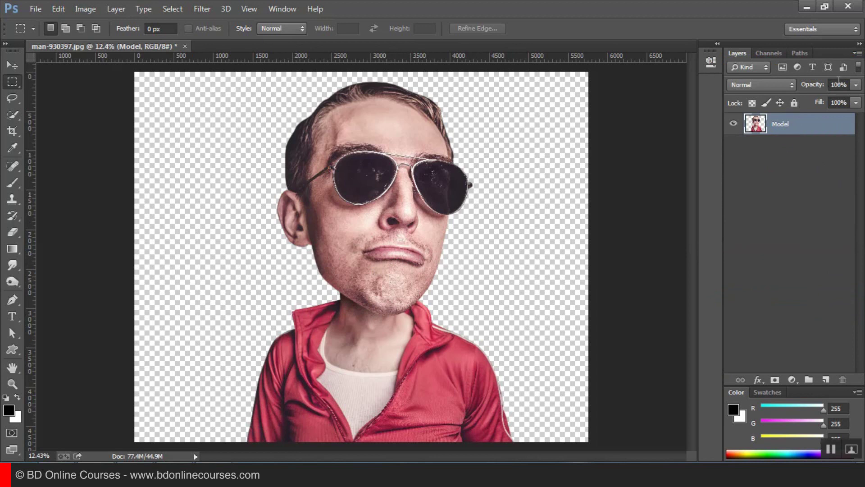
- Duplicate the Model layer, hide the original, and preview the sunglasses and nose in Unsharp Mask
mouse_move(785, 131)
left_mouse_down()
mouse_move(835, 351)
mouse_move(826, 381)
left_mouse_up()
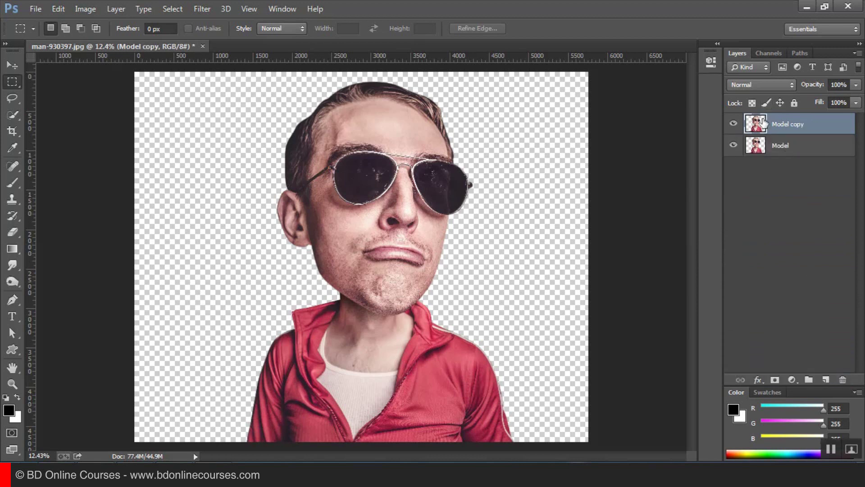
left_click(734, 144)
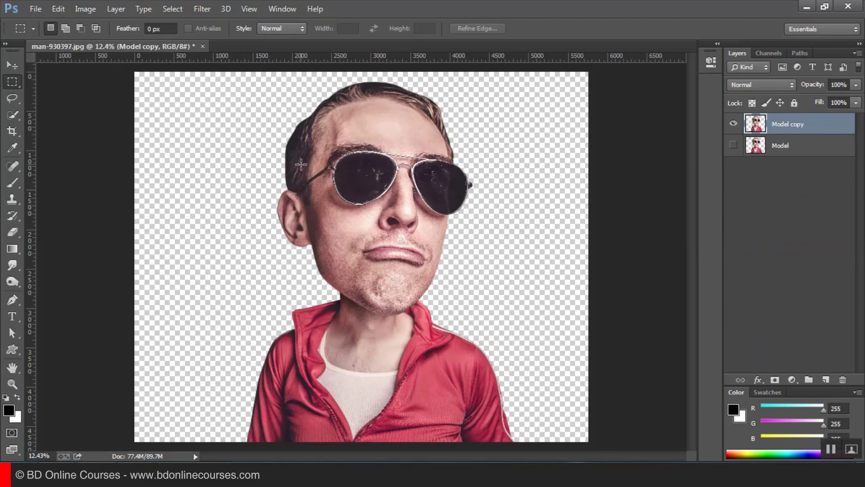
left_click(201, 9)
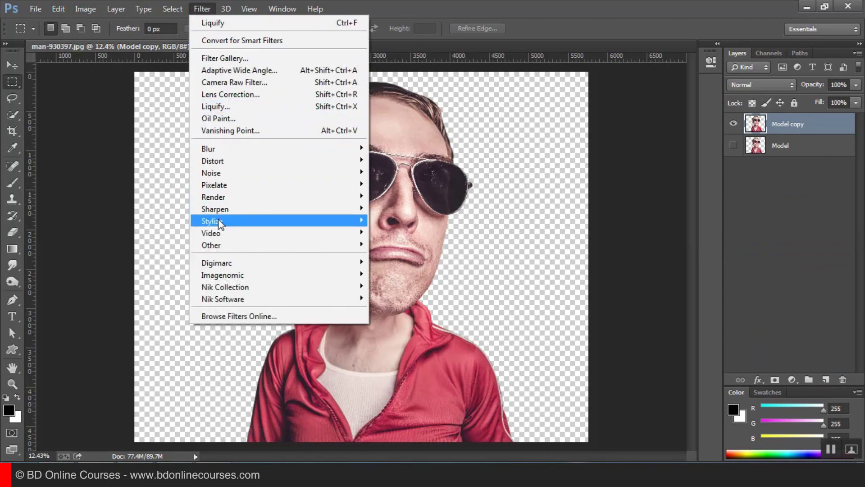
mouse_move(215, 209)
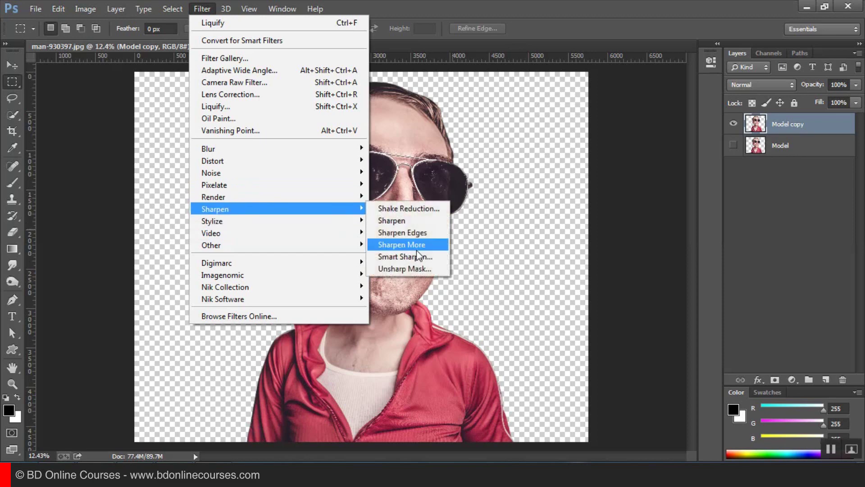
left_click(398, 269)
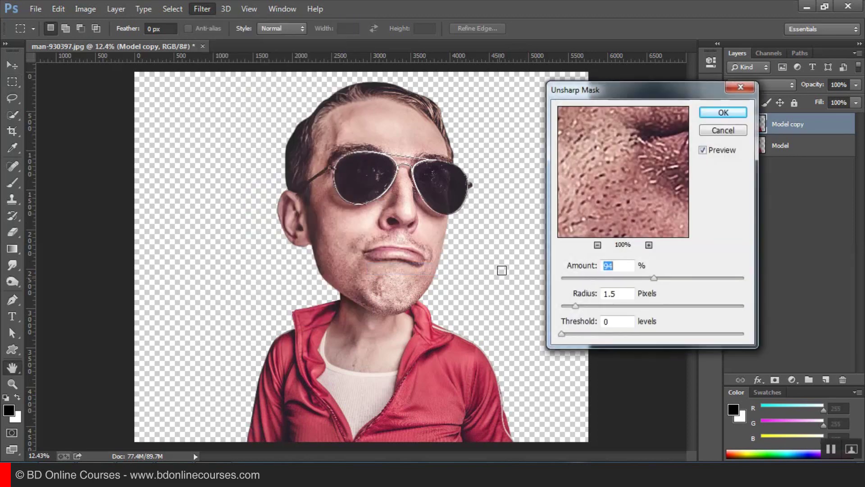
left_click(597, 244)
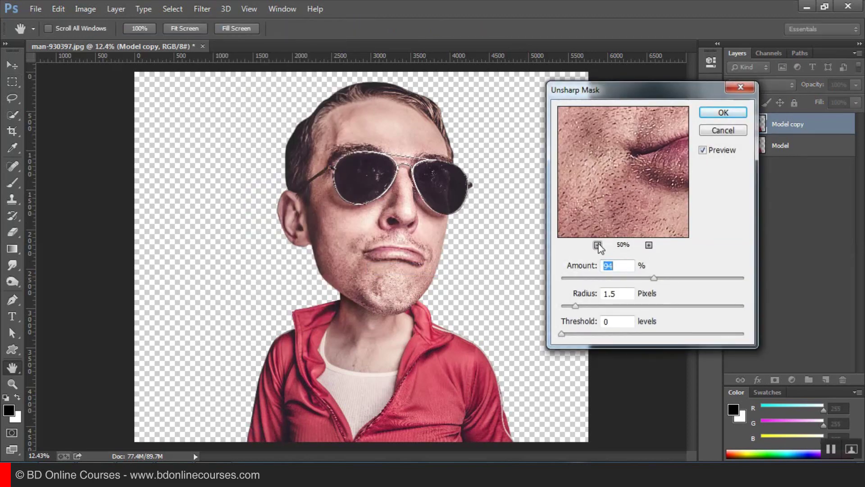
left_click(597, 245)
left_click_drag(618, 131, 612, 200)
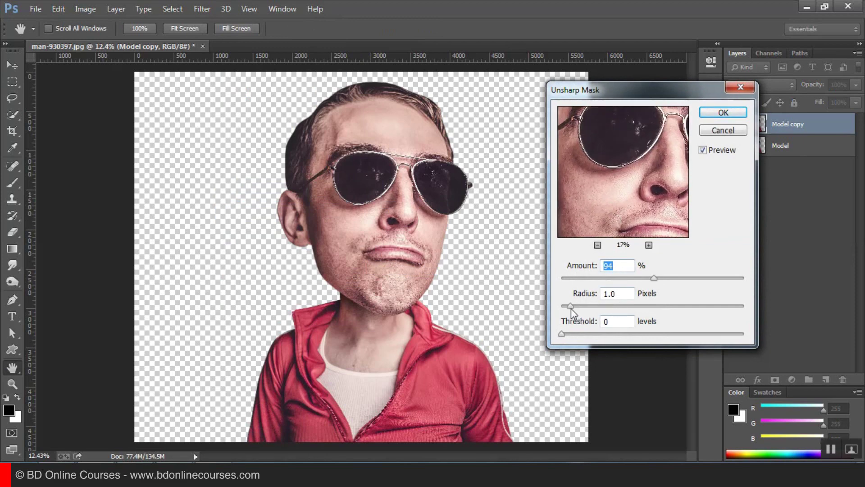
- Set Unsharp Mask to Amount 70, Radius 2.6 pixels and Threshold 6
left_click_drag(571, 308, 563, 309)
left_click_drag(653, 278, 611, 279)
left_click_drag(571, 333, 620, 334)
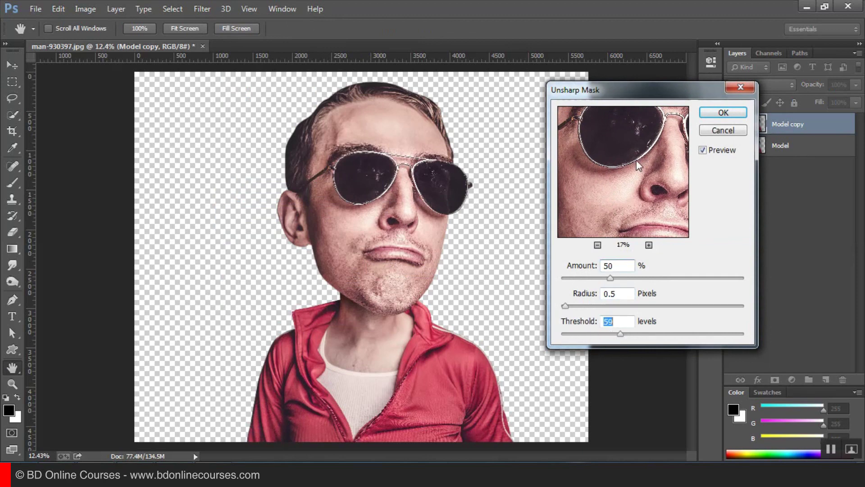
left_click_drag(635, 178, 649, 184)
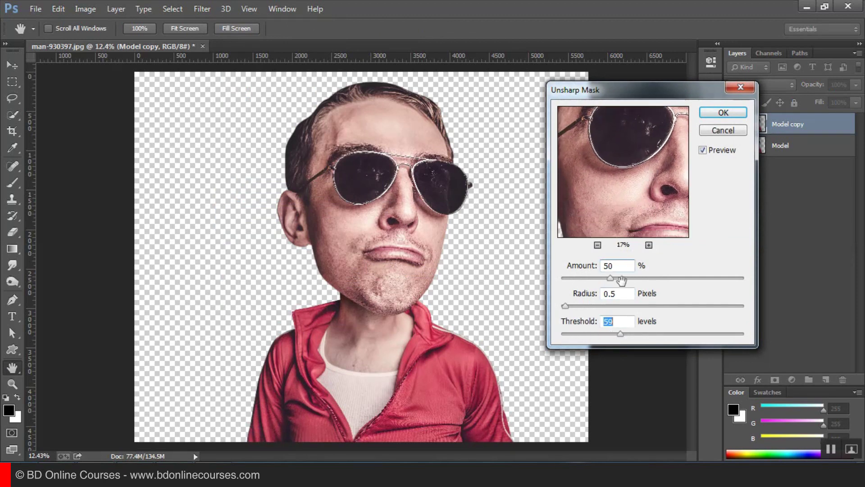
left_click_drag(565, 306, 587, 306)
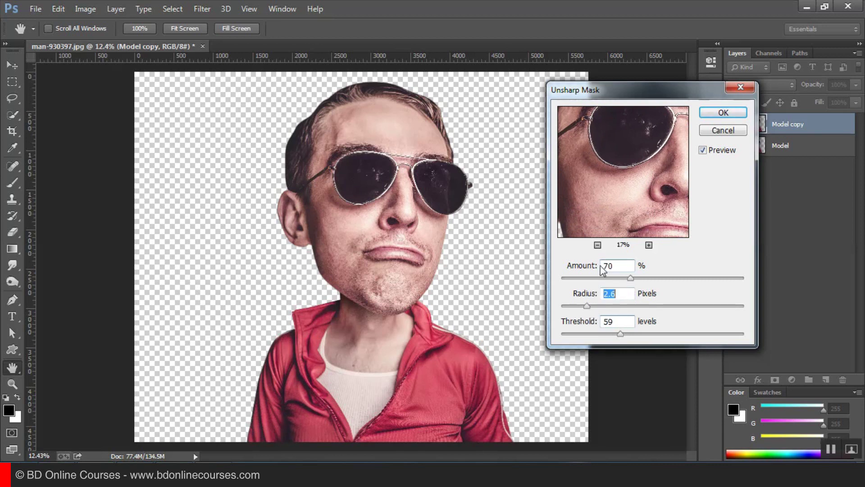
left_click(597, 245)
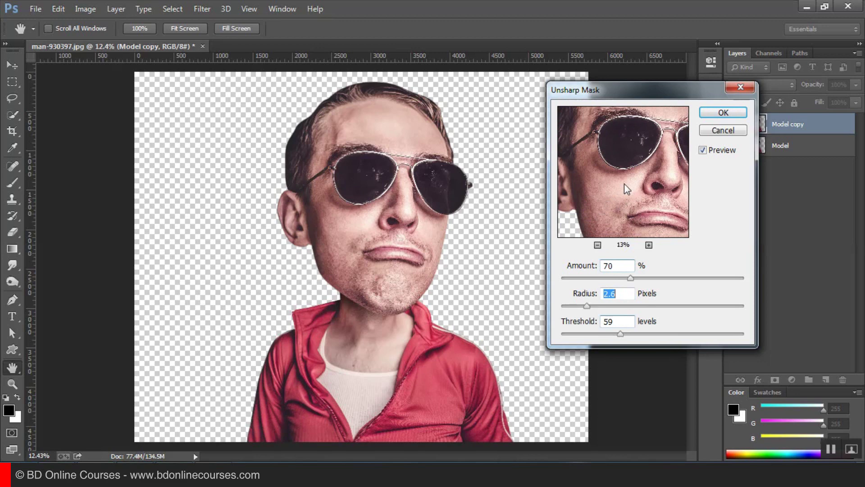
left_click_drag(623, 183, 644, 184)
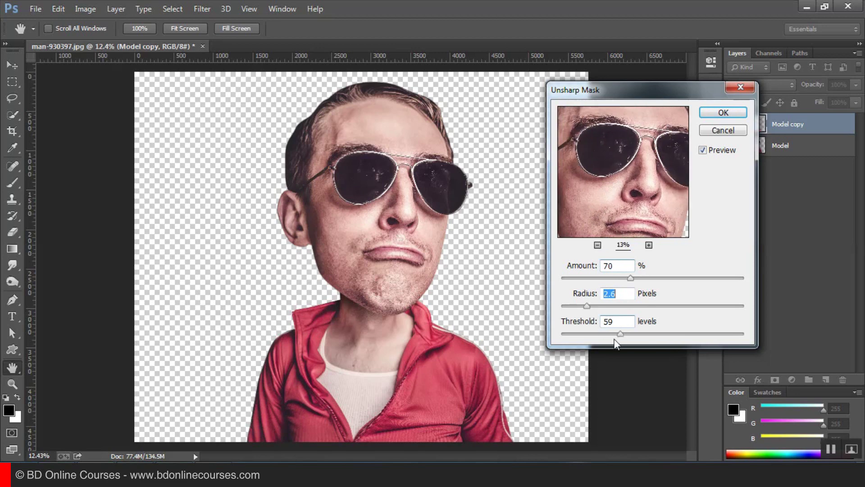
left_click_drag(621, 333, 580, 333)
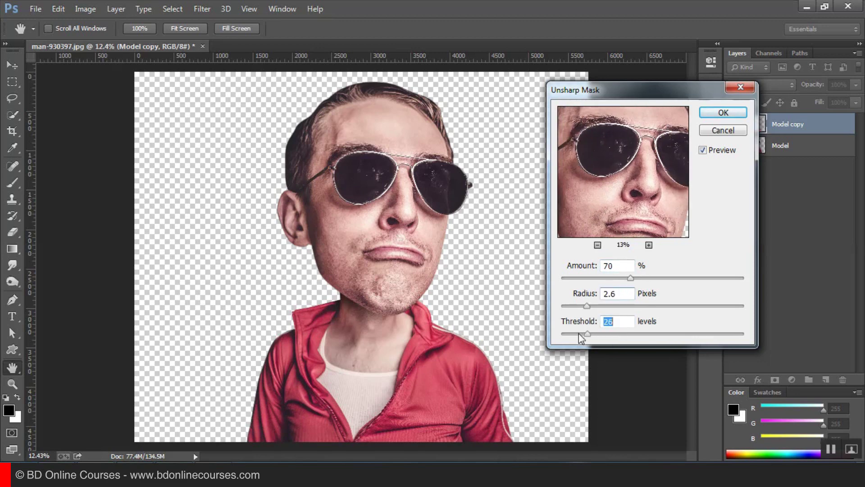
left_click_drag(585, 333, 567, 333)
- Apply the Unsharp Mask to Model copy, then bring up the Camera Raw Filter
left_click(722, 112)
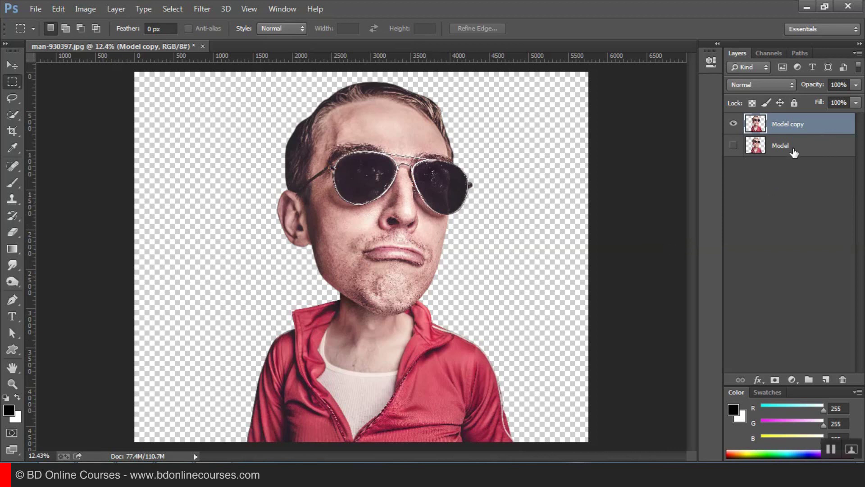
left_click(205, 10)
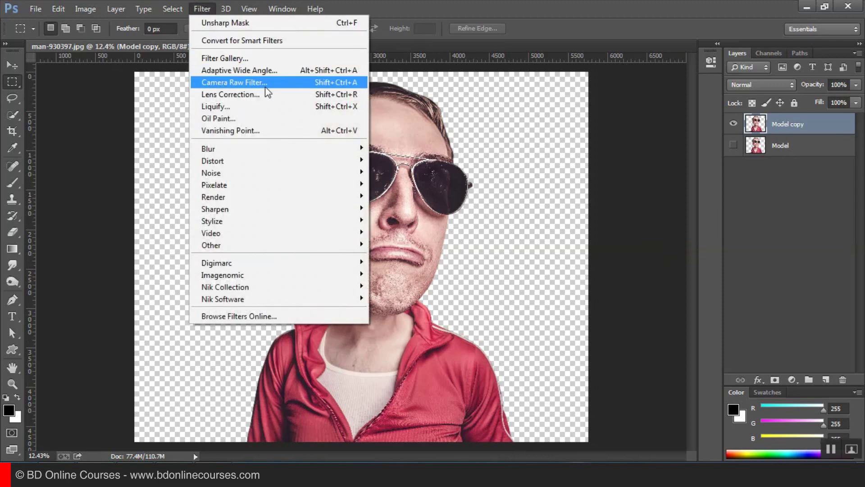
left_click(248, 83)
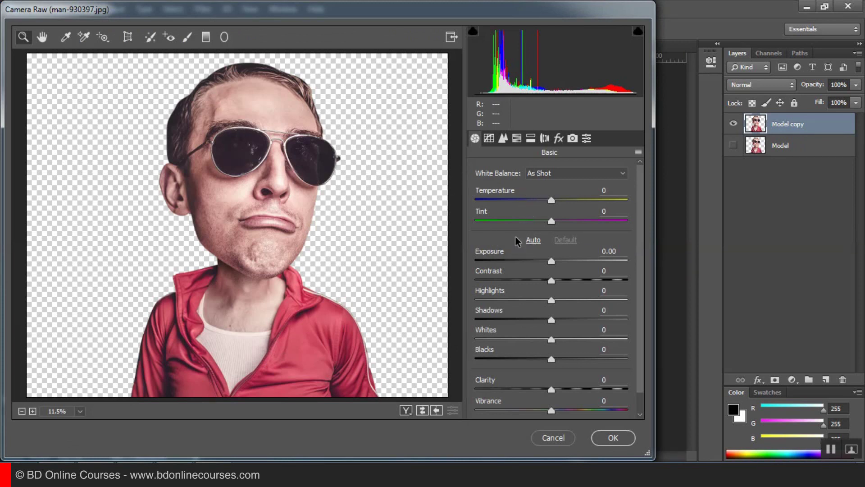
- Set Camera Raw Basic to Exposure -0.80, Contrast +36, Highlights +39, Shadows +22, Blacks -21, Vibrance +28, Saturation -31
left_click_drag(552, 261, 537, 261)
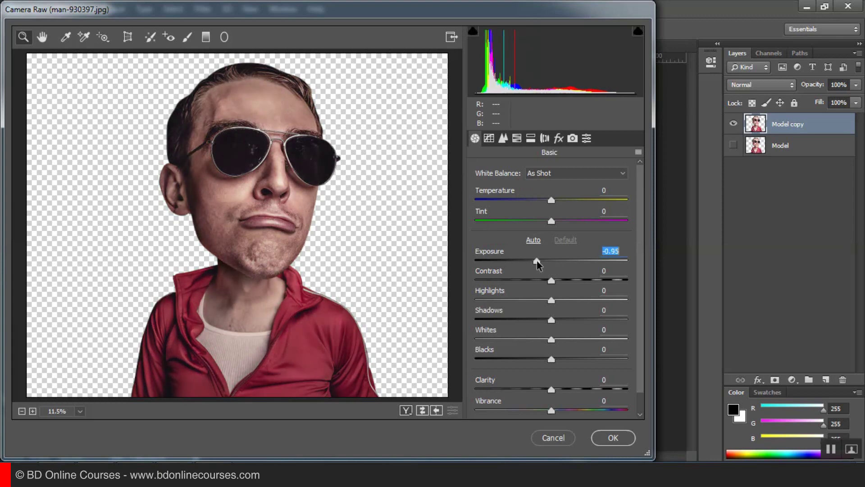
left_click_drag(537, 261, 580, 282)
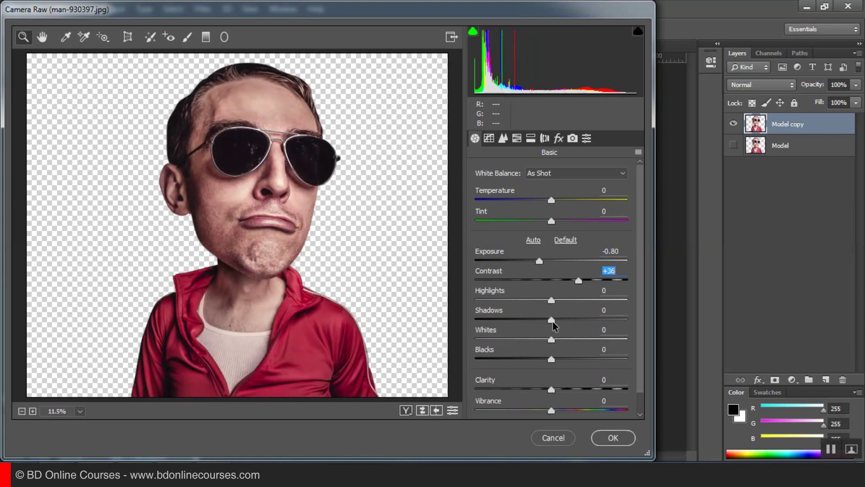
mouse_move(551, 320)
left_mouse_down()
mouse_move(589, 327)
mouse_move(571, 329)
left_mouse_up()
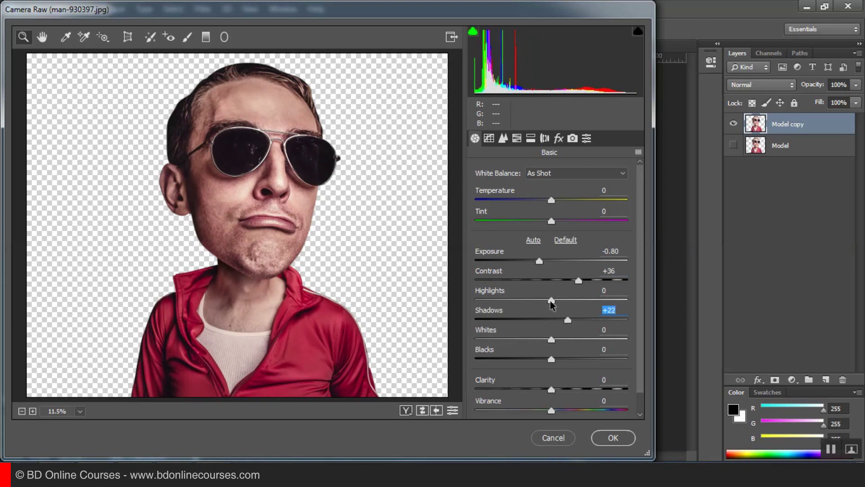
mouse_move(551, 300)
left_mouse_down()
mouse_move(589, 303)
mouse_move(581, 301)
left_mouse_up()
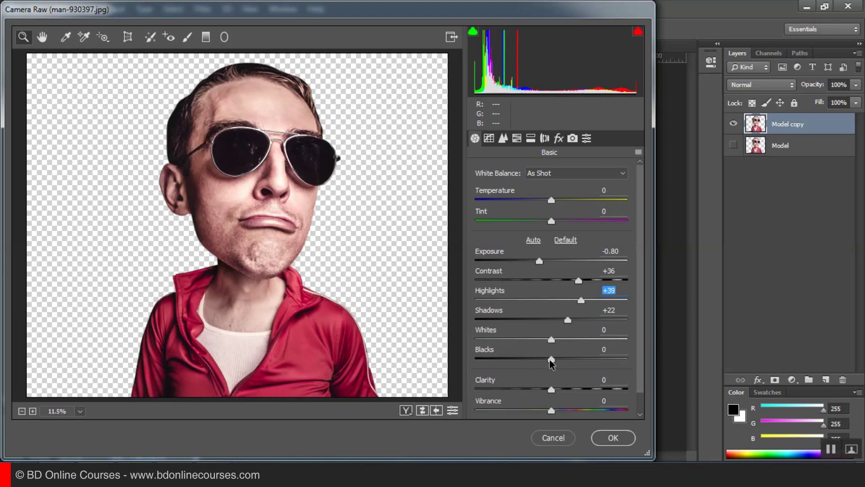
left_click_drag(550, 359, 536, 359)
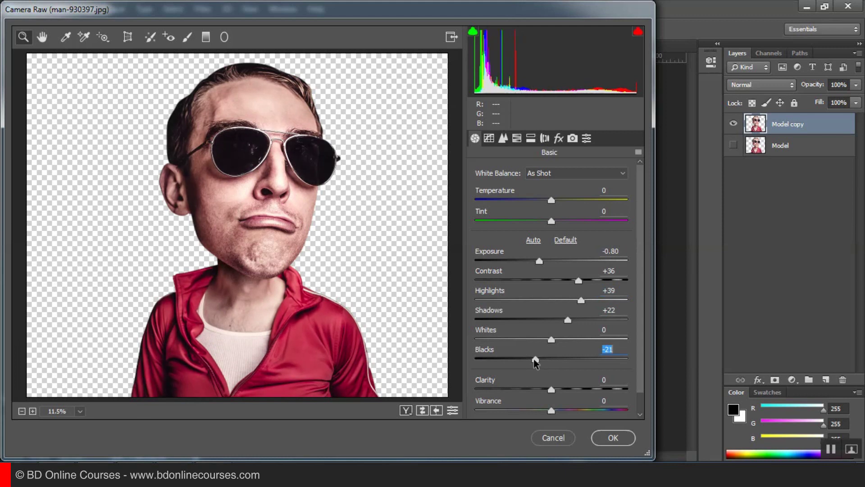
scroll(551, 392, "down", 1)
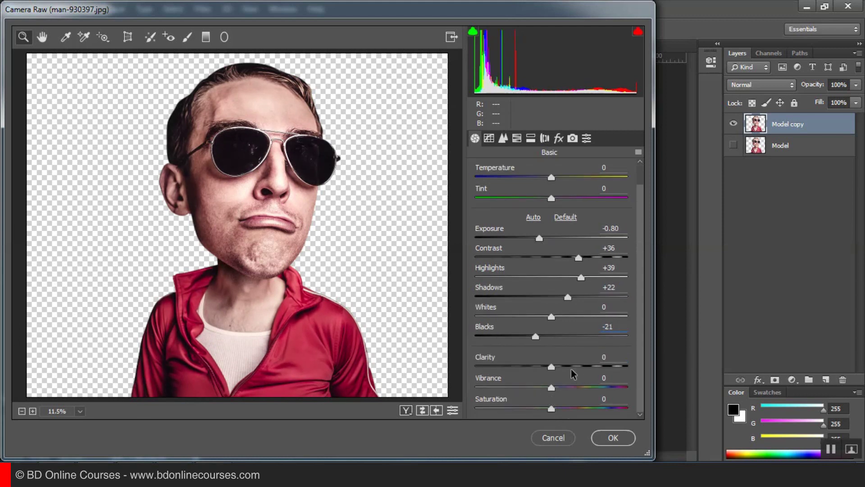
mouse_move(552, 408)
left_mouse_down()
mouse_move(598, 408)
mouse_move(507, 411)
mouse_move(533, 412)
left_mouse_up()
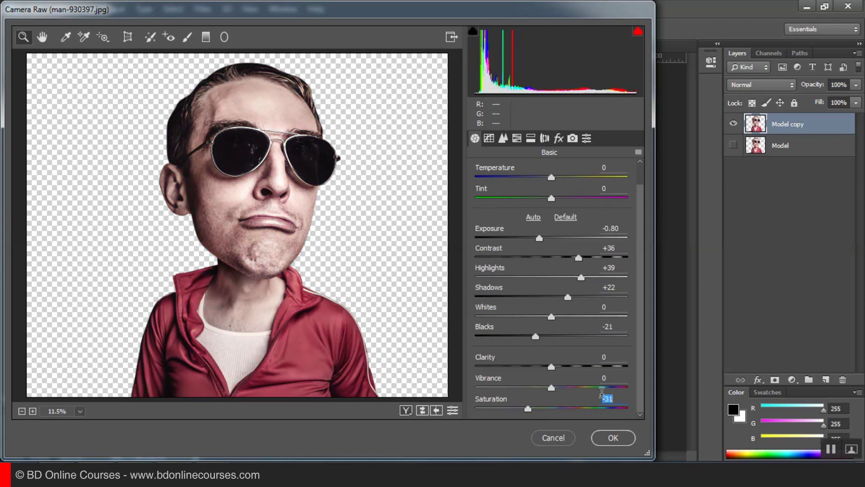
mouse_move(553, 390)
left_mouse_down()
mouse_move(588, 392)
mouse_move(576, 395)
left_mouse_up()
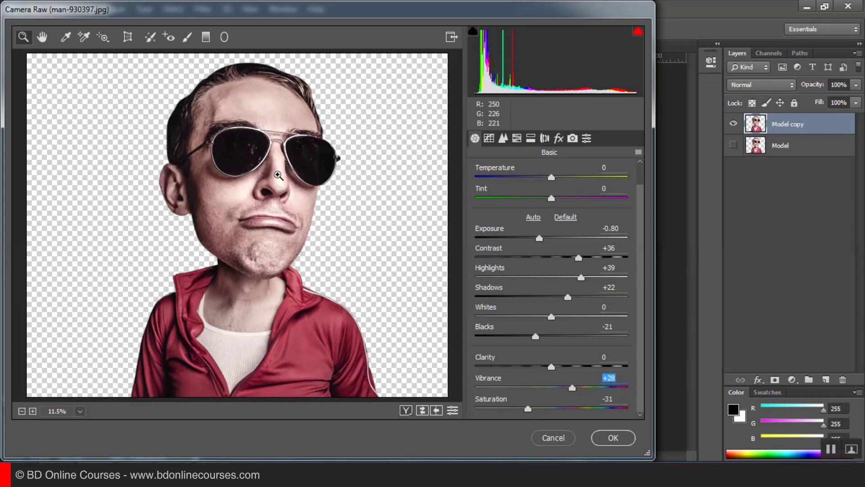
- Paint a +0.45 exposure Adjustment Brush correction over the sunglasses
left_click(190, 39)
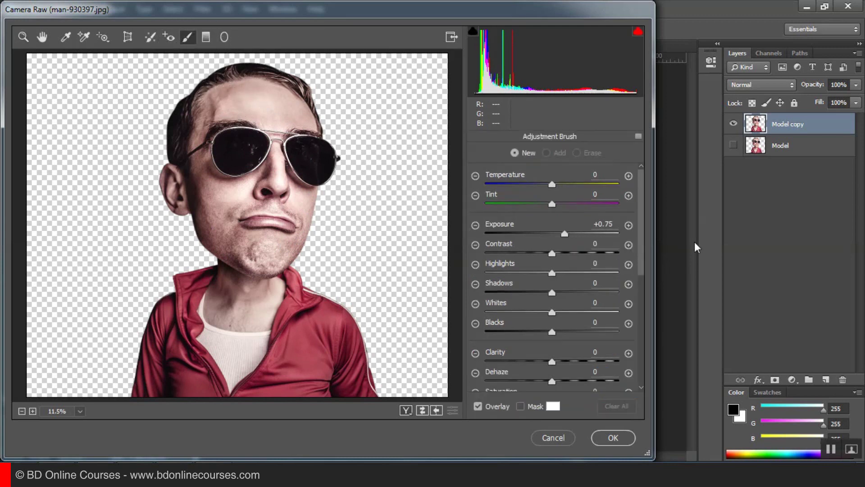
left_click(564, 232)
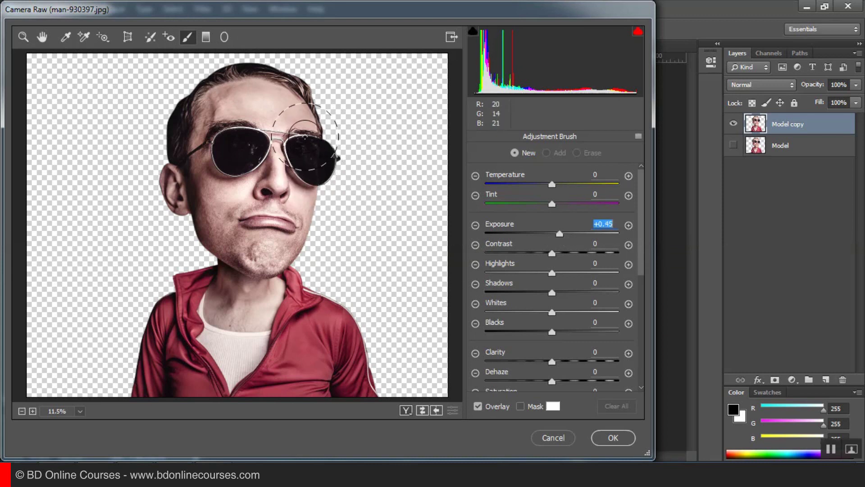
left_click(291, 133)
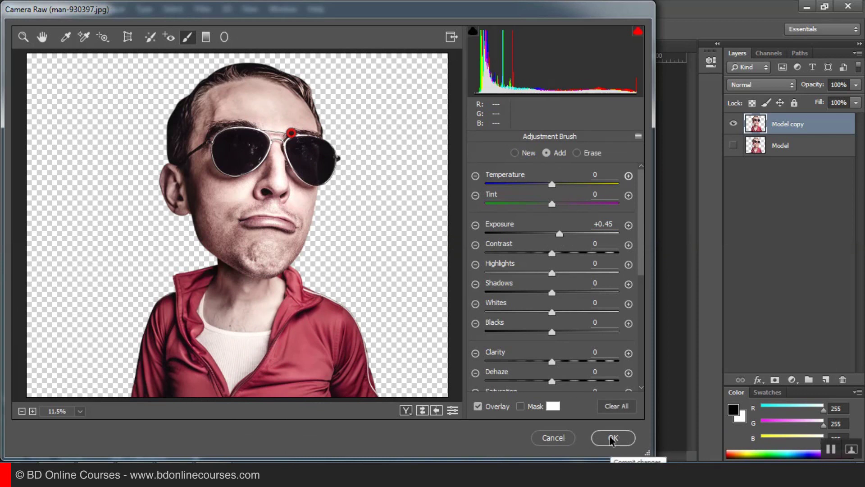
left_click(42, 37)
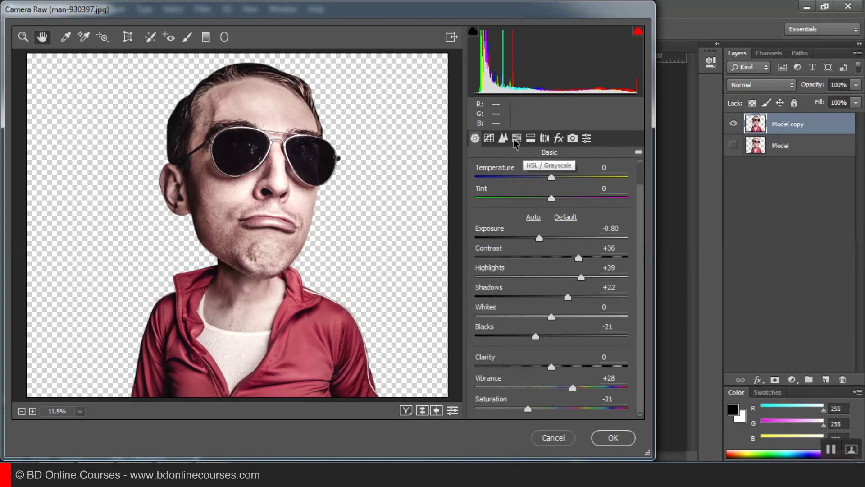
- Shift HSL hues to Oranges +73, Yellows -41, Reds -12, Aquas +32, Blues -51 and apply
left_click(516, 140)
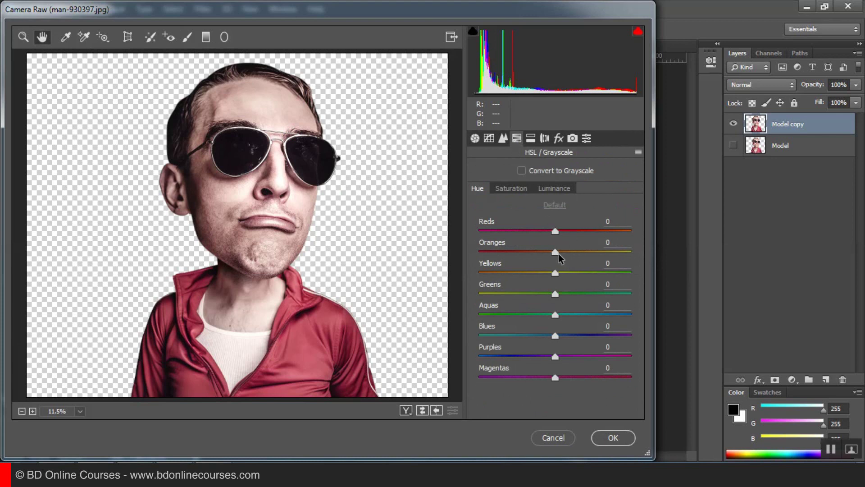
mouse_move(555, 255)
left_mouse_down()
mouse_move(609, 253)
mouse_move(612, 262)
left_mouse_up()
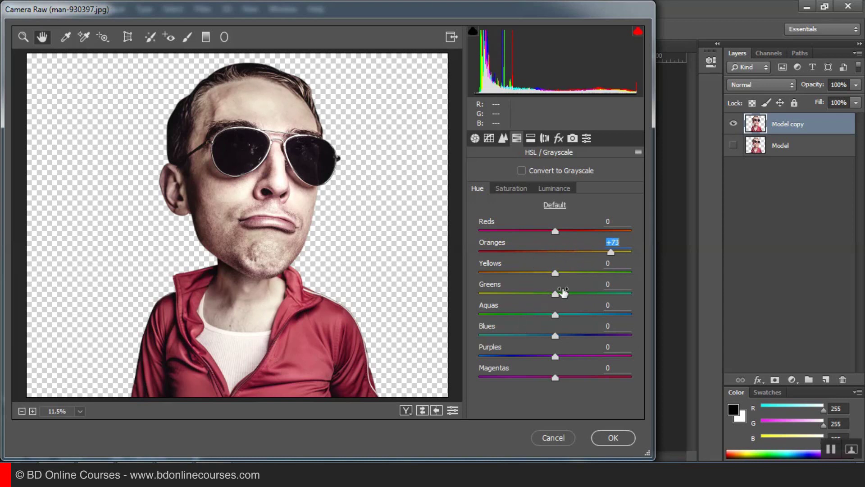
mouse_move(556, 273)
left_mouse_down()
mouse_move(571, 273)
mouse_move(528, 276)
left_mouse_up()
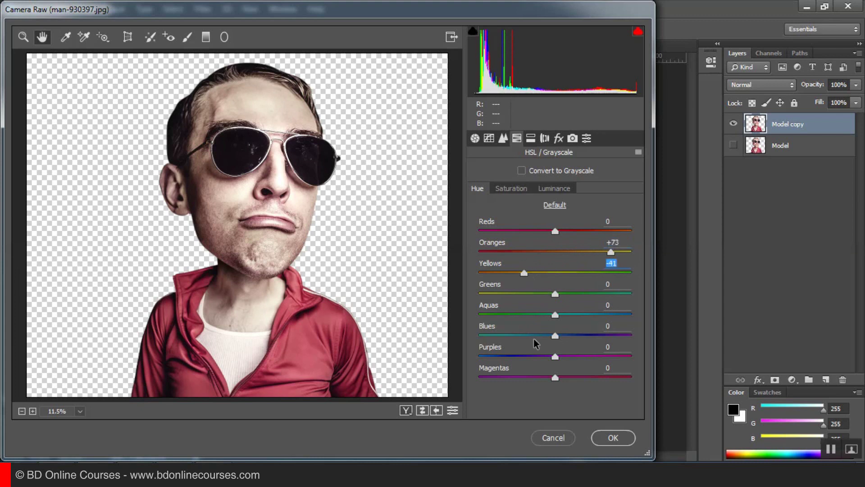
mouse_move(556, 233)
left_mouse_down()
mouse_move(579, 232)
mouse_move(540, 230)
left_mouse_up()
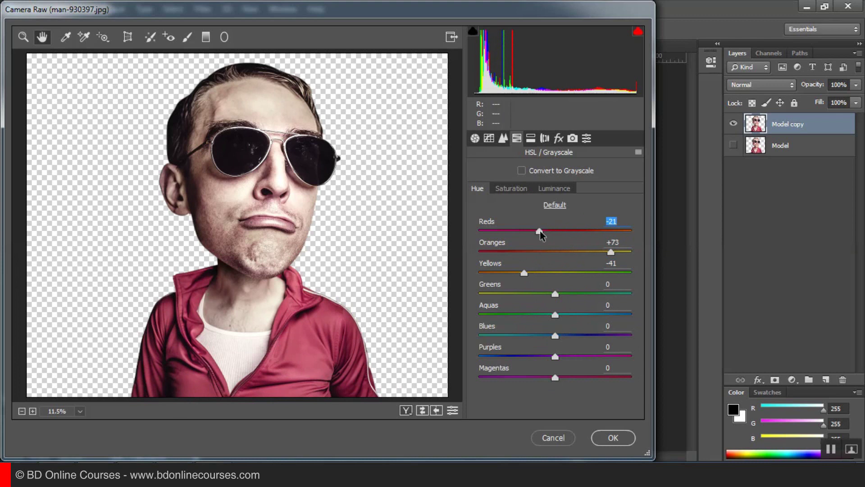
mouse_move(539, 232)
left_mouse_down()
mouse_move(553, 232)
mouse_move(547, 234)
left_mouse_up()
mouse_move(556, 314)
left_mouse_down()
mouse_move(578, 314)
mouse_move(543, 317)
mouse_move(586, 318)
mouse_move(515, 335)
left_mouse_up()
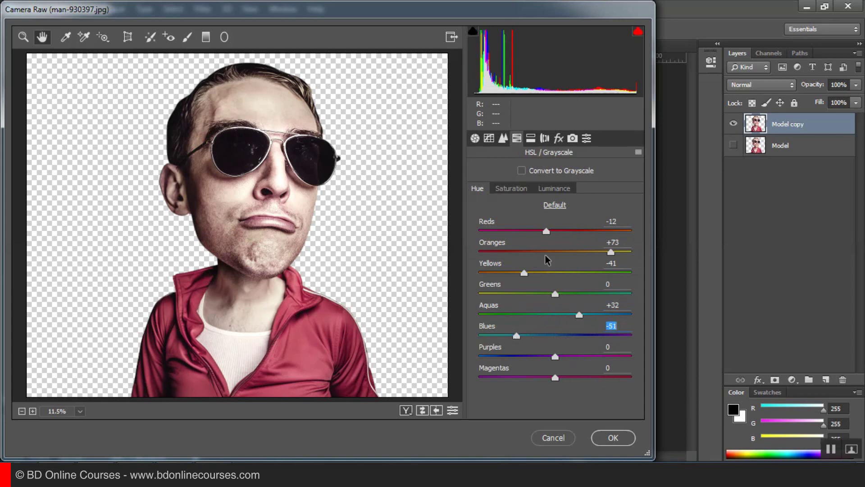
left_click(612, 440)
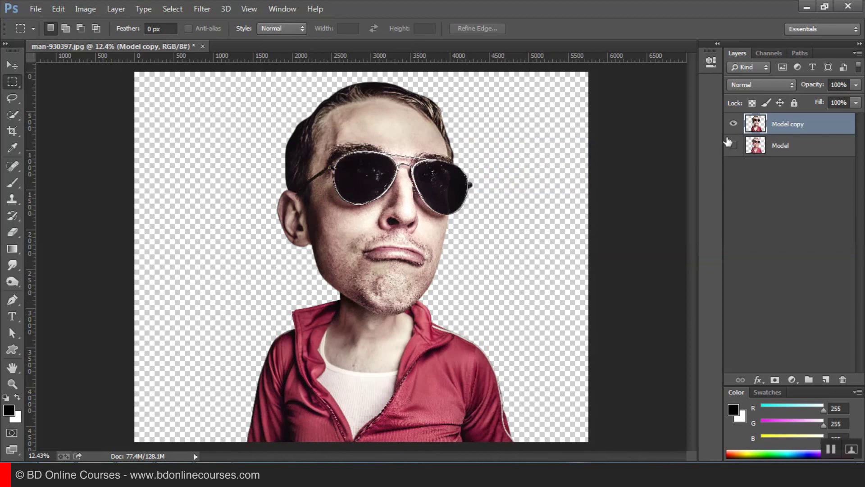
- Duplicate Model copy into Model copy 2, hide Model copy, and keep Model copy 2 selected
left_click_drag(791, 133, 826, 380)
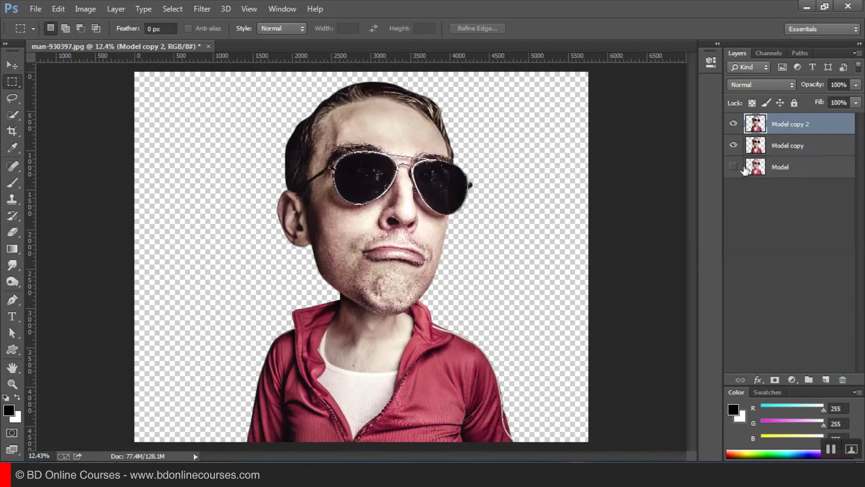
left_click(733, 145)
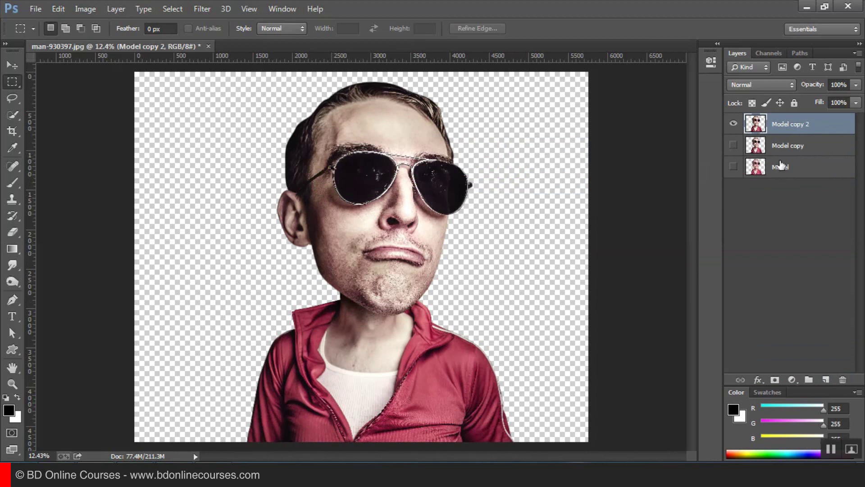
left_click(796, 148)
left_click(784, 128)
- Smooth Model copy 2 with a Surface Blur of Radius 14 and Threshold 10
left_click(201, 9)
mouse_move(277, 148)
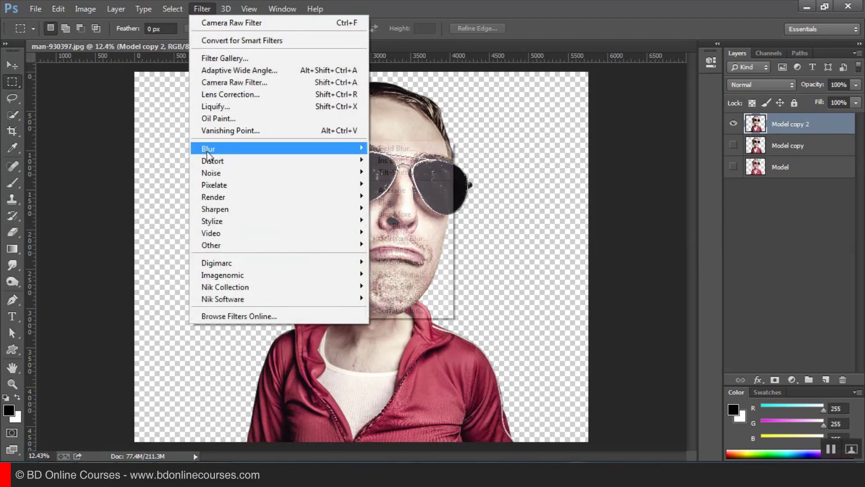
left_click(408, 310)
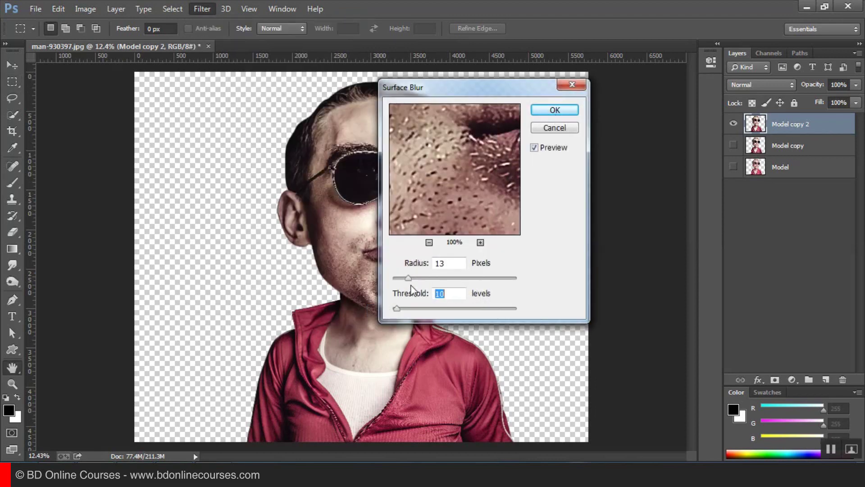
left_click_drag(409, 282, 414, 282)
left_click(554, 111)
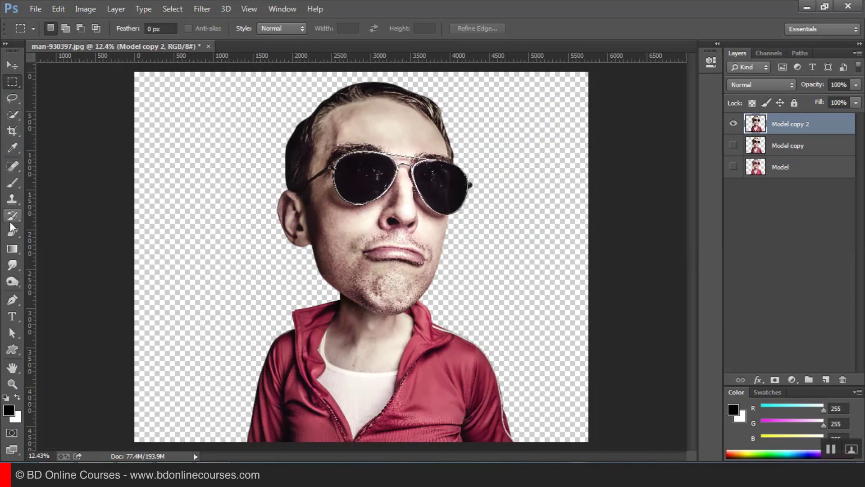
- Select the Smudge Tool with a textured brush enlarged to 279 px at 11% strength
left_click_drag(12, 264, 60, 284)
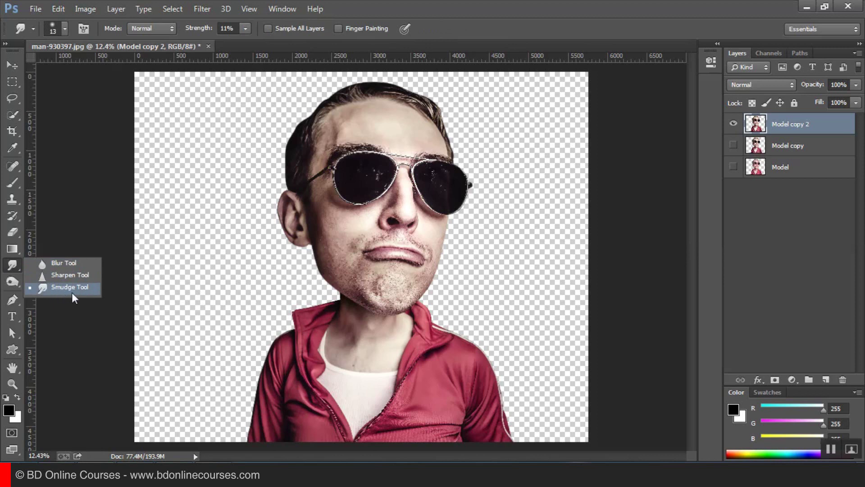
left_click(71, 292)
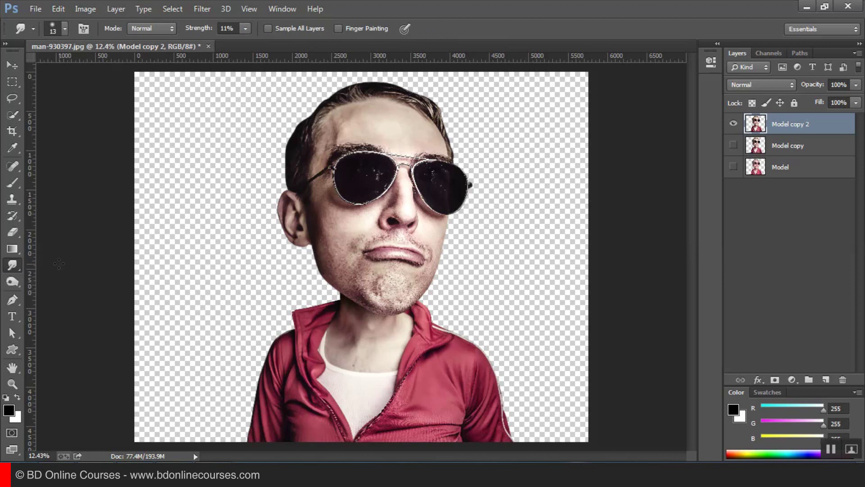
left_click(67, 29)
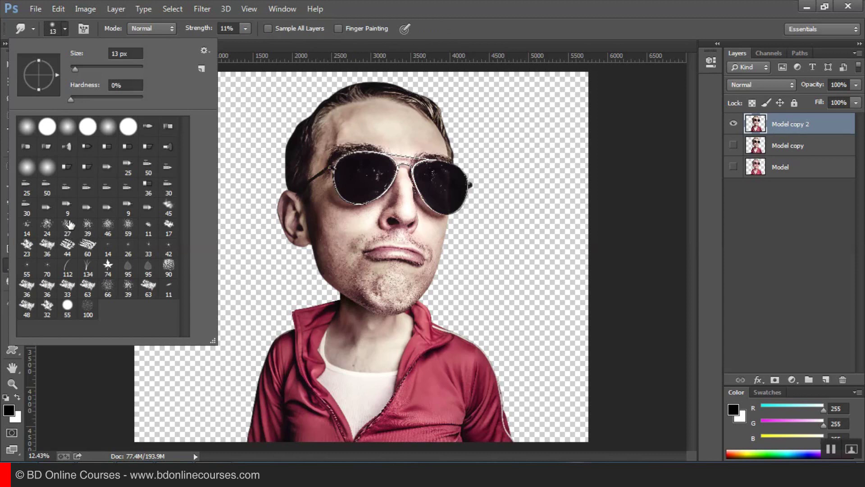
left_click(85, 231)
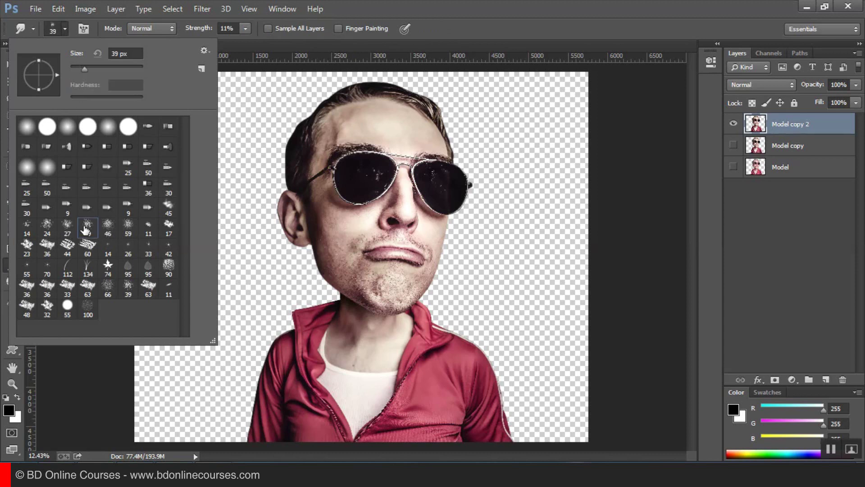
left_click(524, 25)
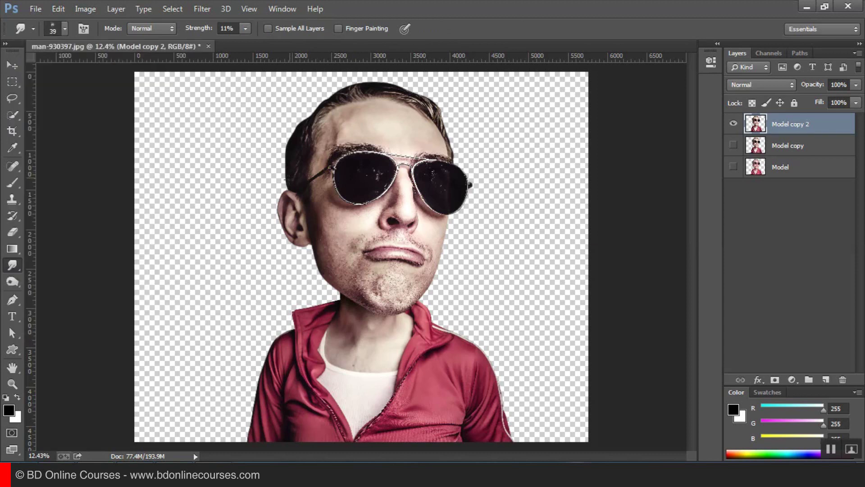
left_click(65, 29)
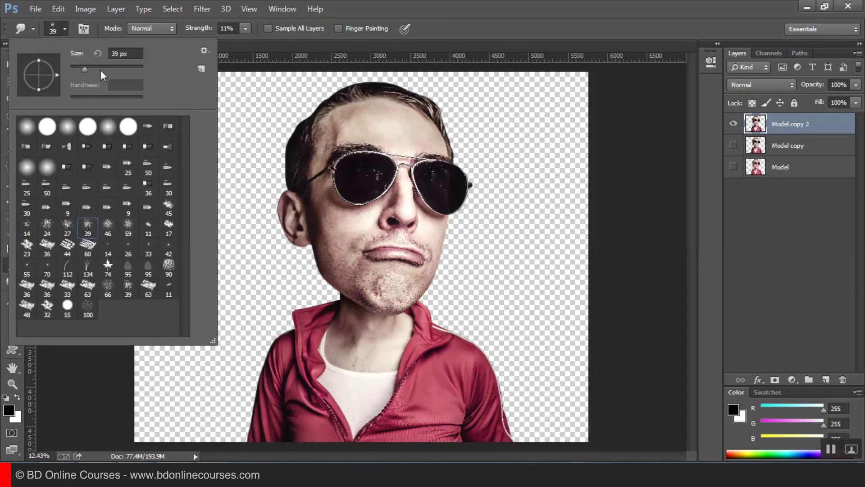
left_click_drag(101, 69, 116, 70)
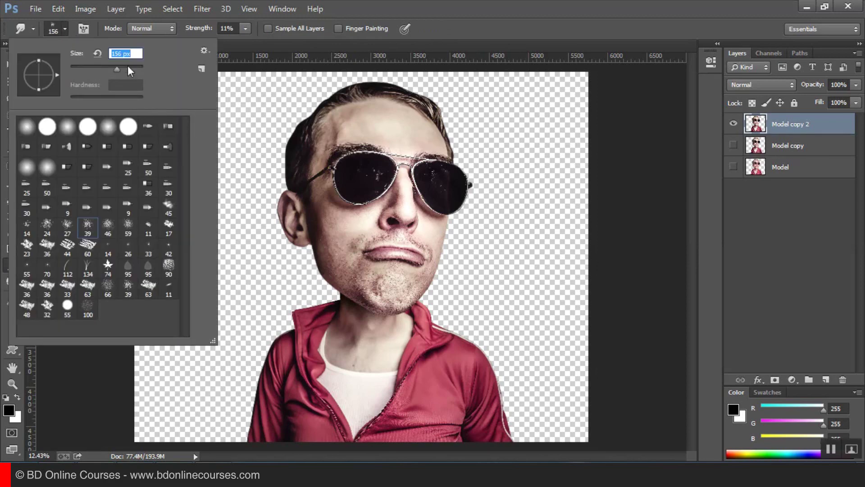
left_click(419, 96)
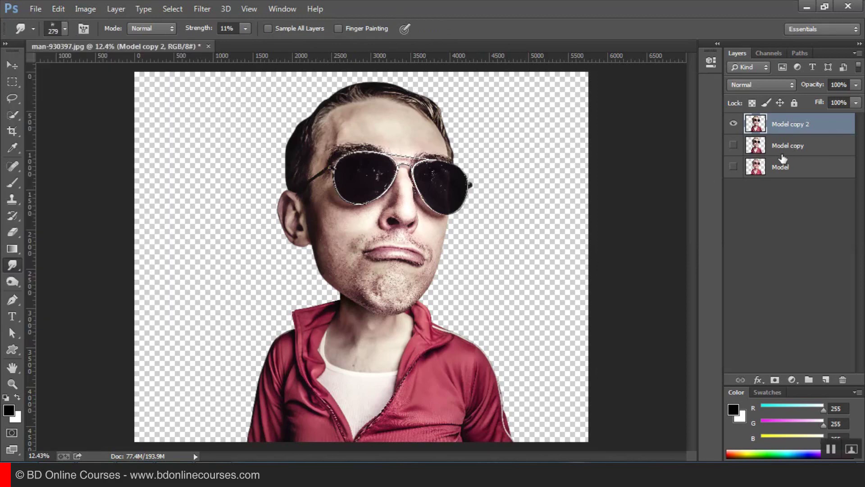
- Zoom to 50% on the hair by the left ear and smudge its edge softer
left_click(316, 200)
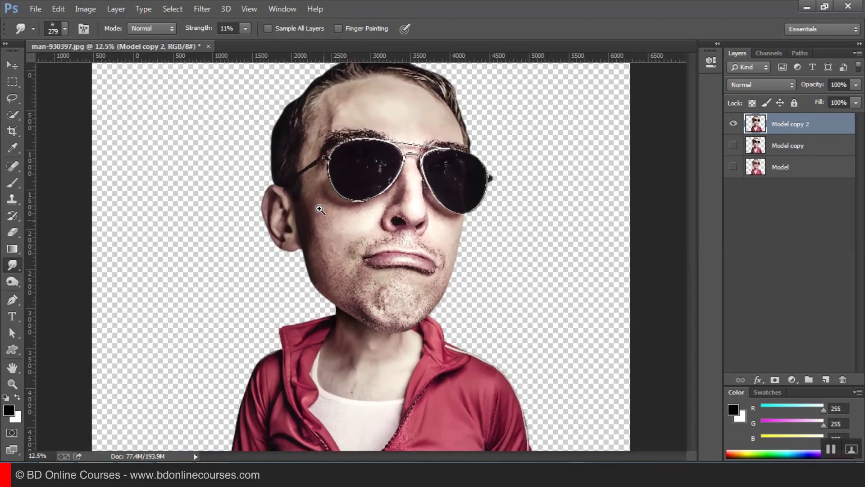
left_click(318, 204)
scroll(299, 270, "up", 3)
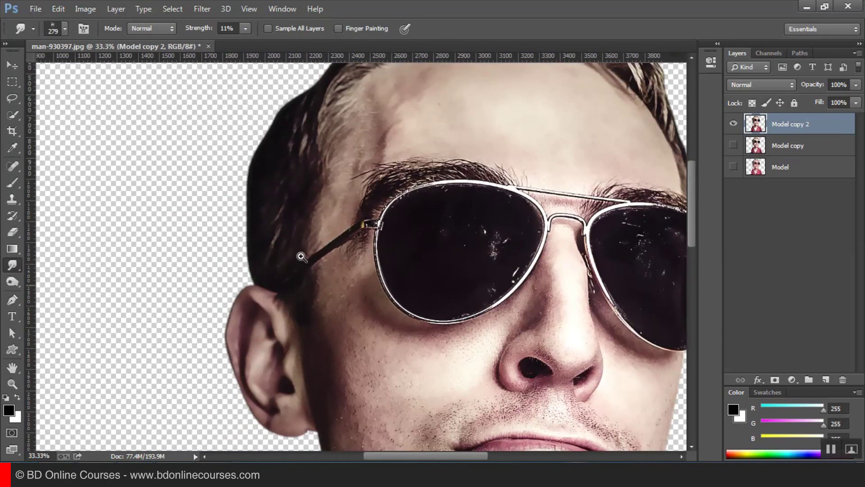
left_click(303, 253)
left_click_drag(284, 236, 297, 268)
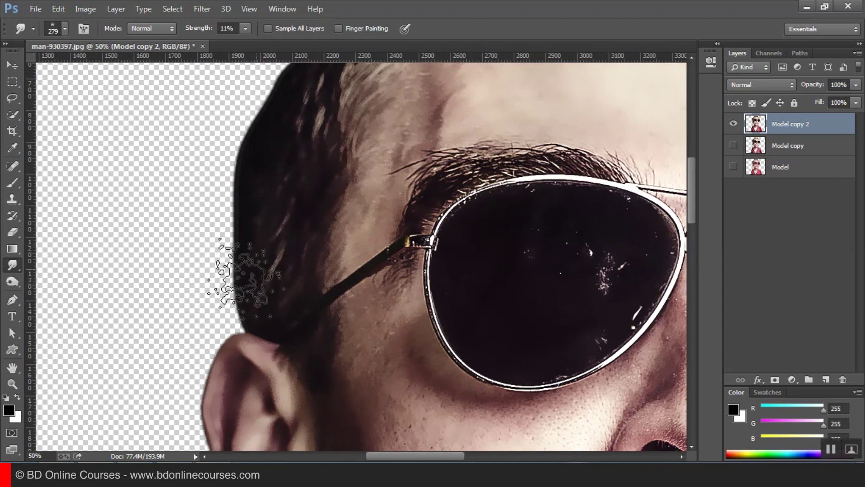
left_click_drag(203, 271, 268, 213)
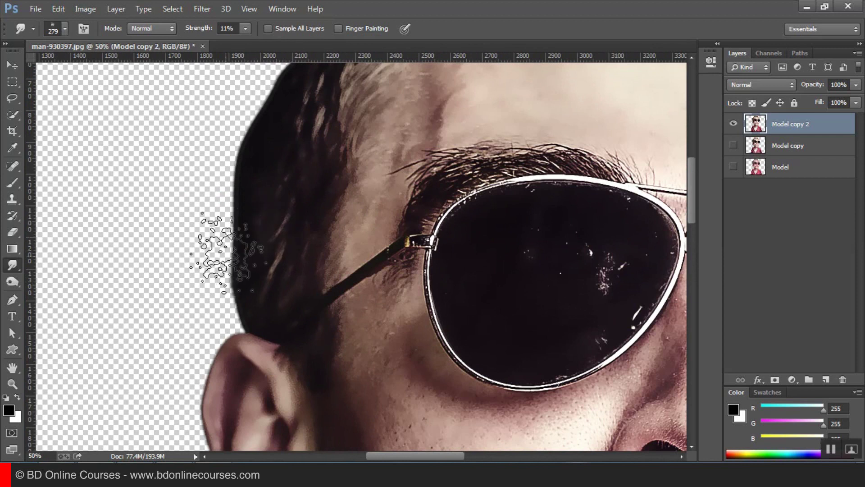
left_click_drag(225, 256, 269, 215)
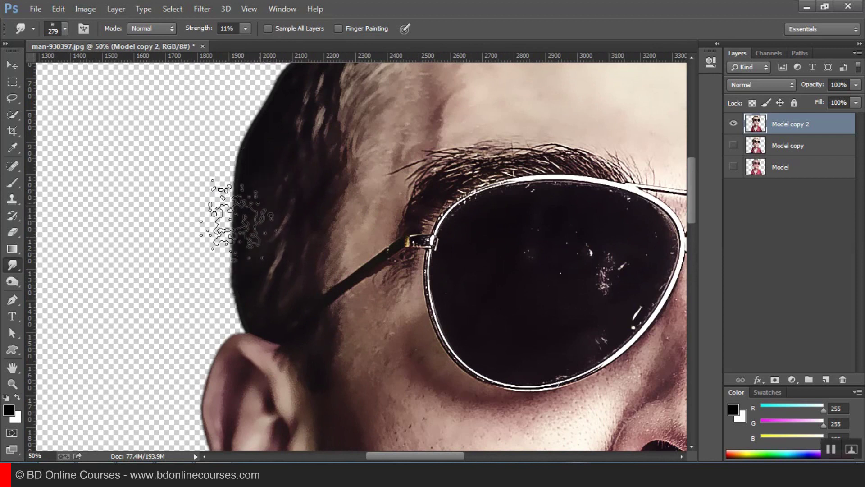
left_click_drag(234, 221, 264, 202)
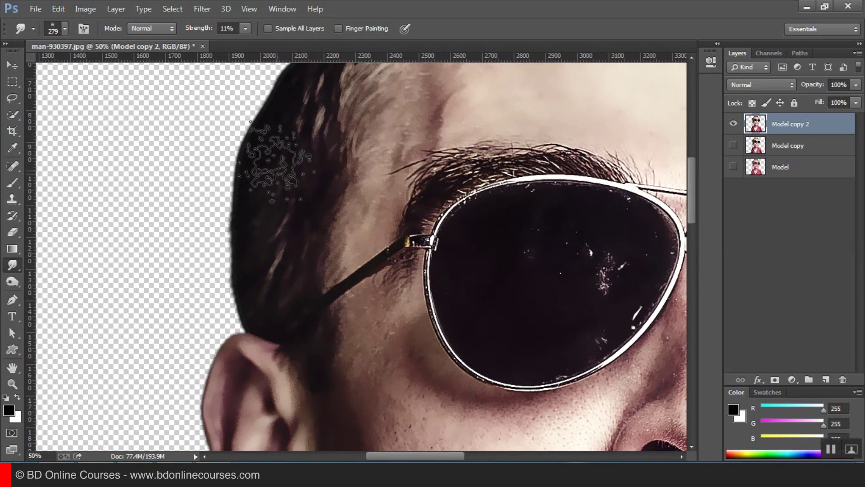
mouse_move(225, 214)
left_mouse_down()
mouse_move(245, 239)
mouse_move(319, 205)
left_mouse_up()
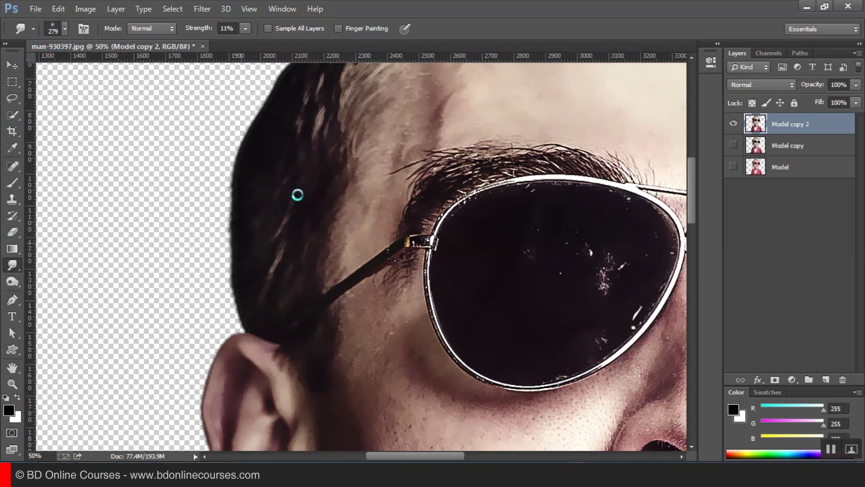
left_click(64, 30)
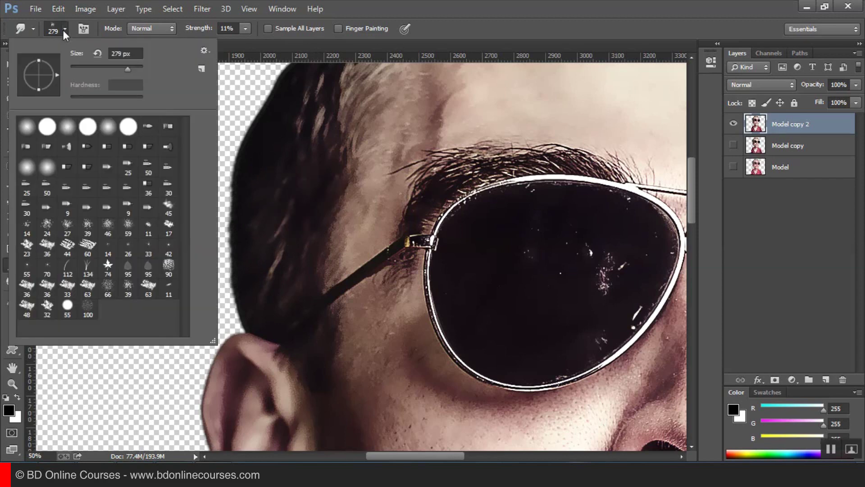
- Try the 46 px and 24 px scattered brush presets, then size the smudge brush to 128 px
left_click(109, 230)
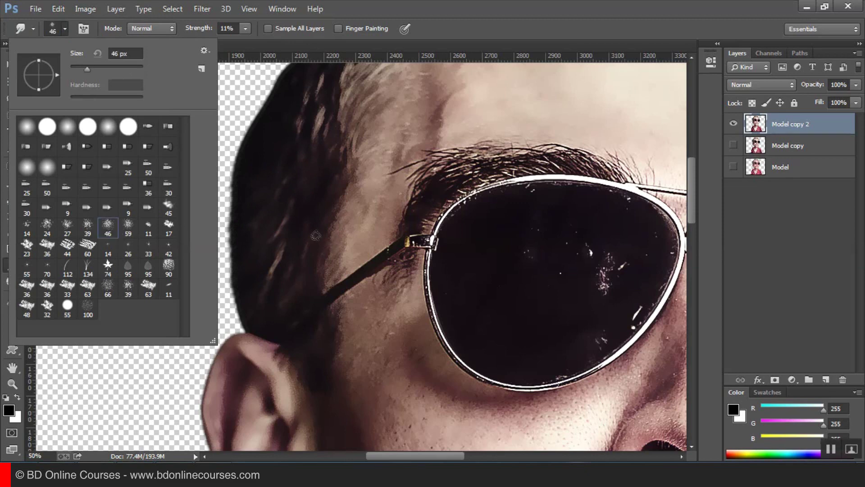
left_click(275, 182)
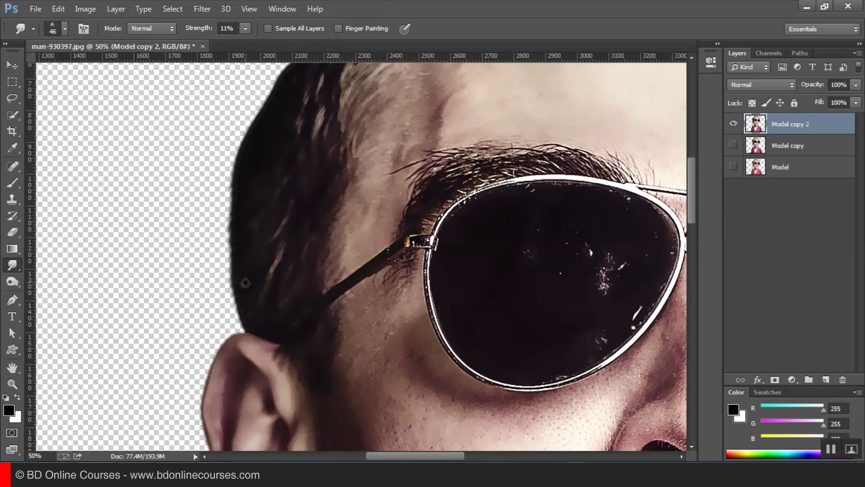
left_click(64, 29)
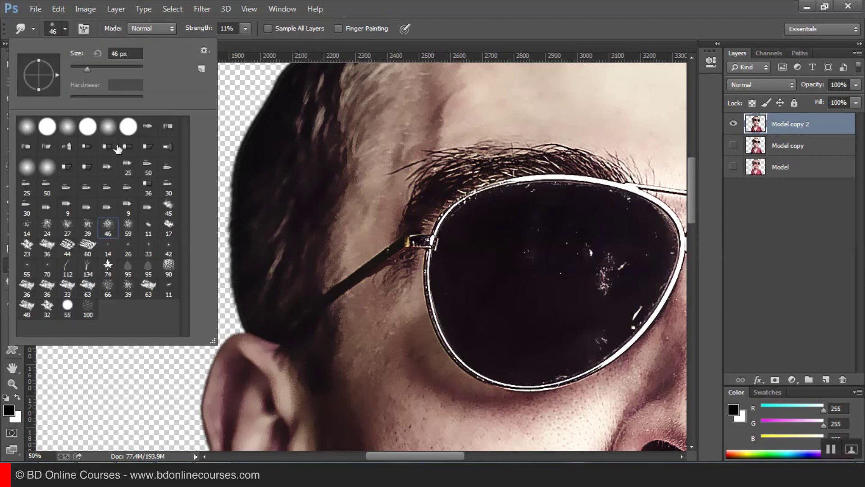
left_click(53, 229)
left_click(384, 1)
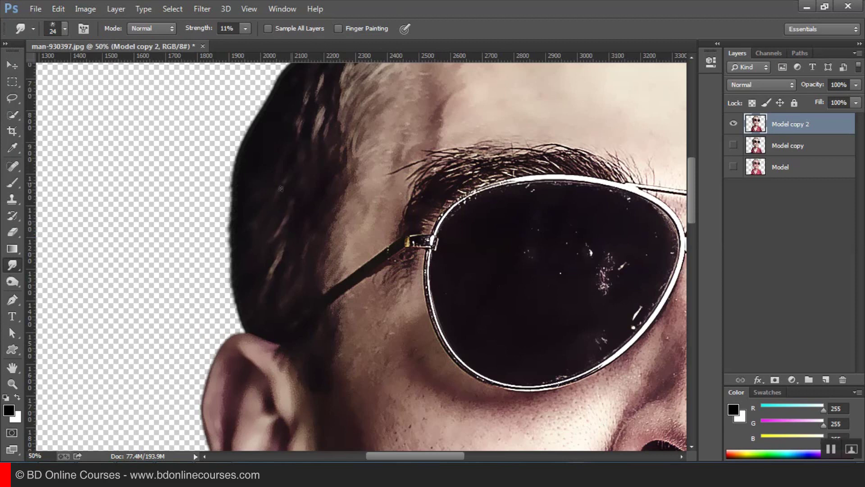
left_click(66, 29)
left_click(112, 69)
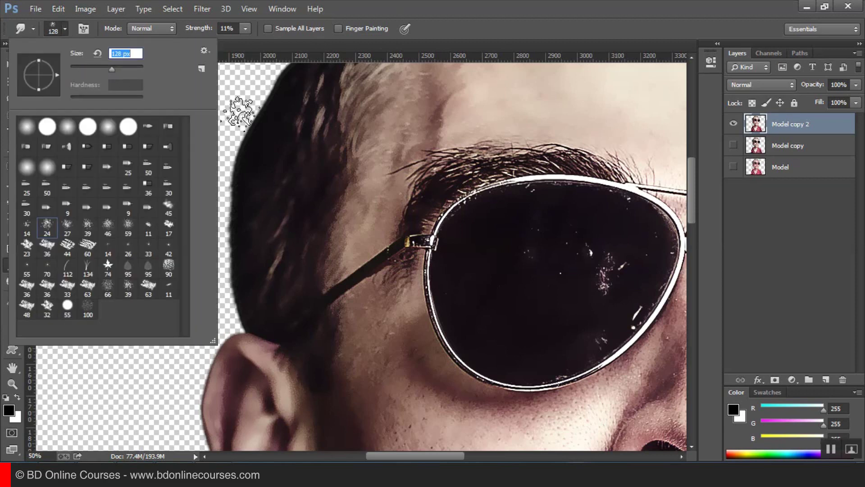
left_click(423, 1)
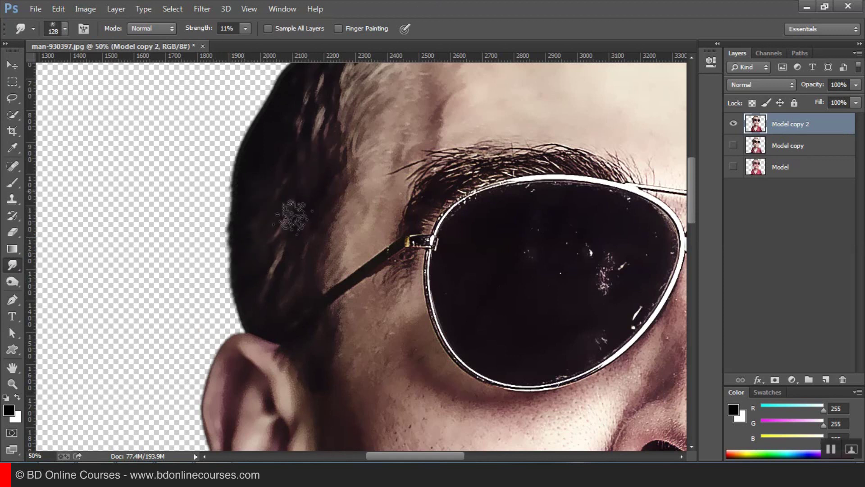
- Smudge the left hair edge beside the forehead, then raise smudge strength from 11% to 36%
left_click(257, 278)
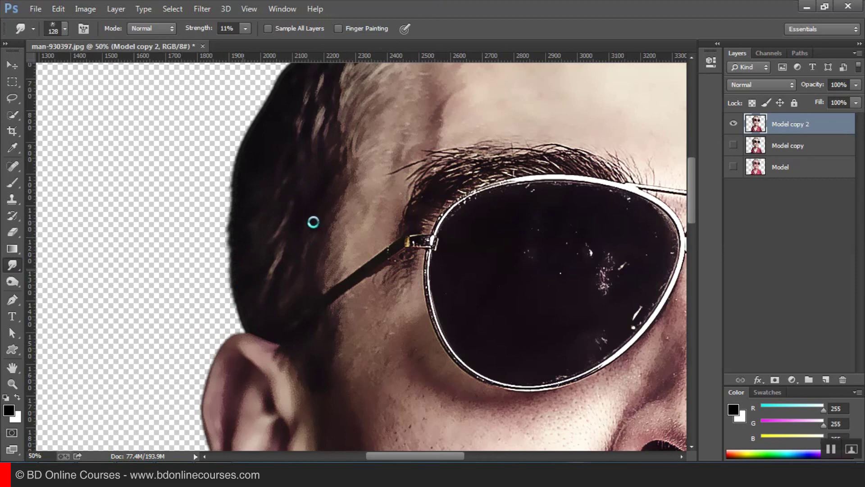
left_click_drag(313, 222, 265, 289)
left_click_drag(324, 270, 325, 346)
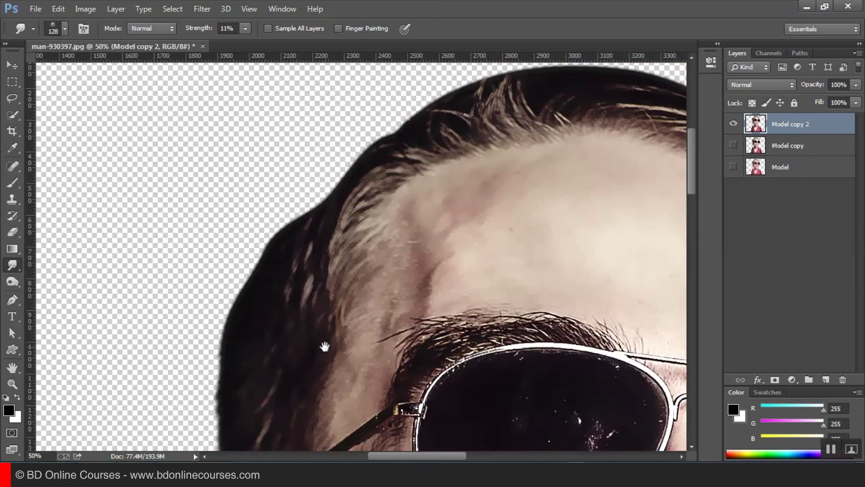
left_click_drag(290, 247, 257, 354)
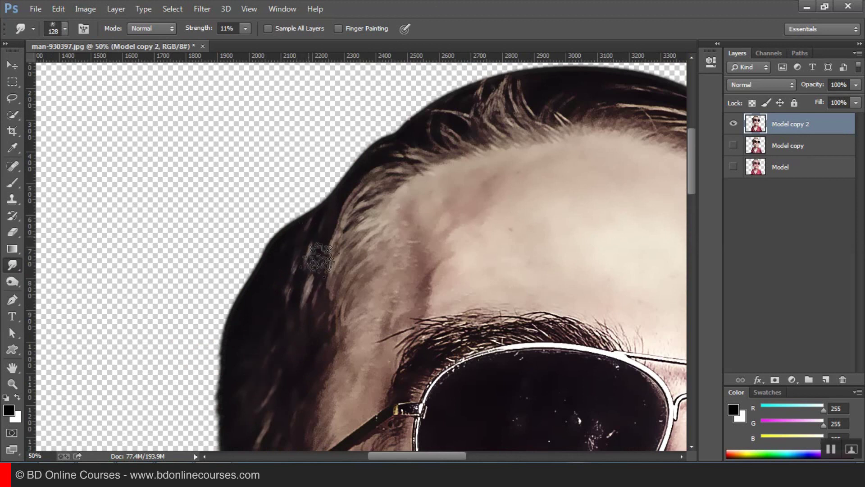
left_click_drag(310, 251, 264, 341)
left_click(332, 235)
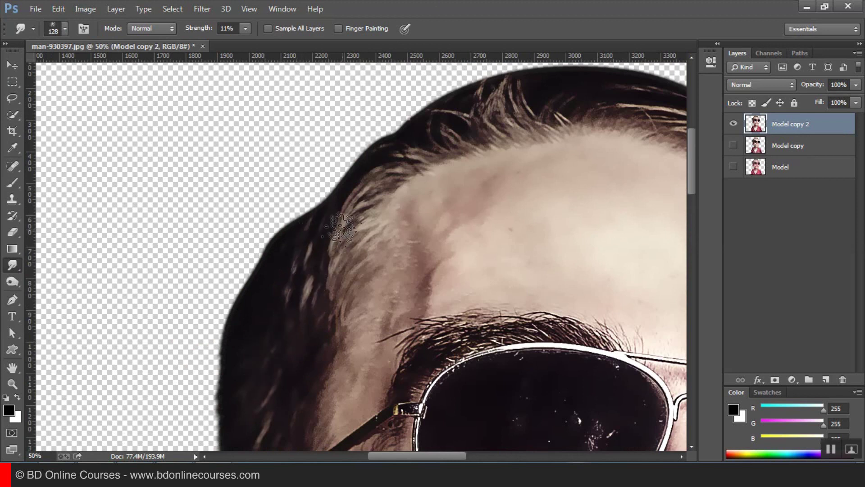
left_click(246, 29)
left_click_drag(254, 42, 263, 43)
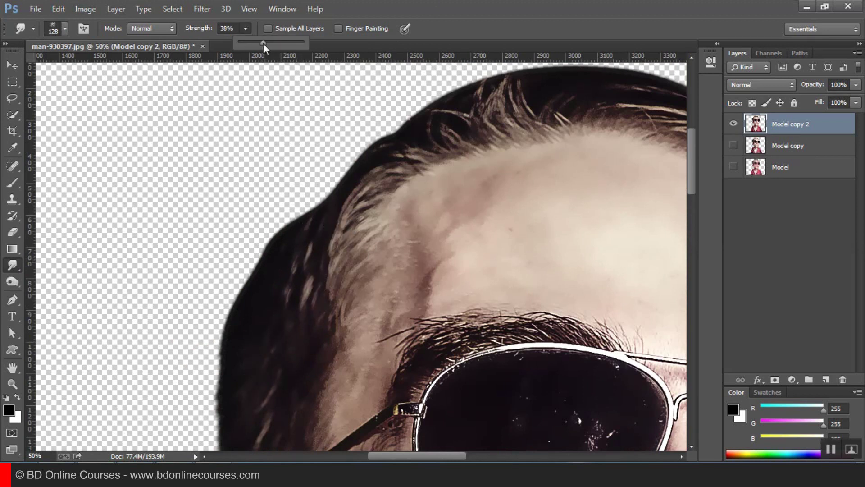
- Smear the left hair edge outward with further strokes up toward the top of the head
scroll(332, 218, "down", 5)
scroll(333, 218, "left", 3)
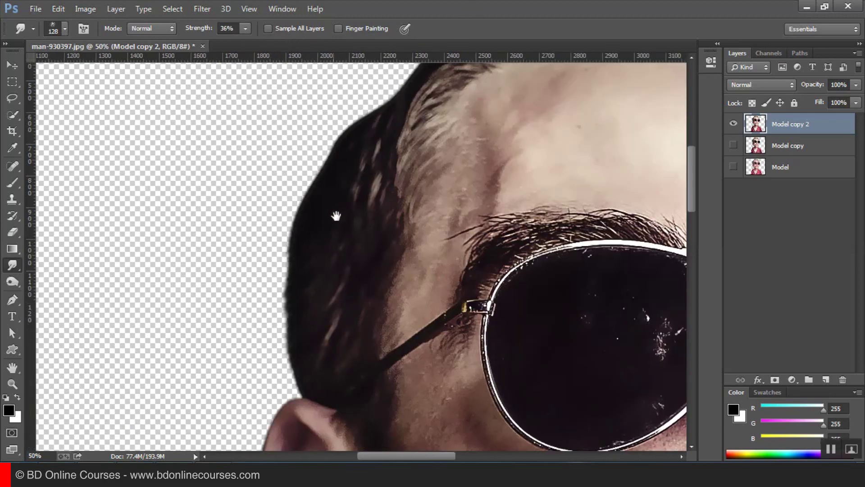
left_click_drag(290, 353, 290, 344)
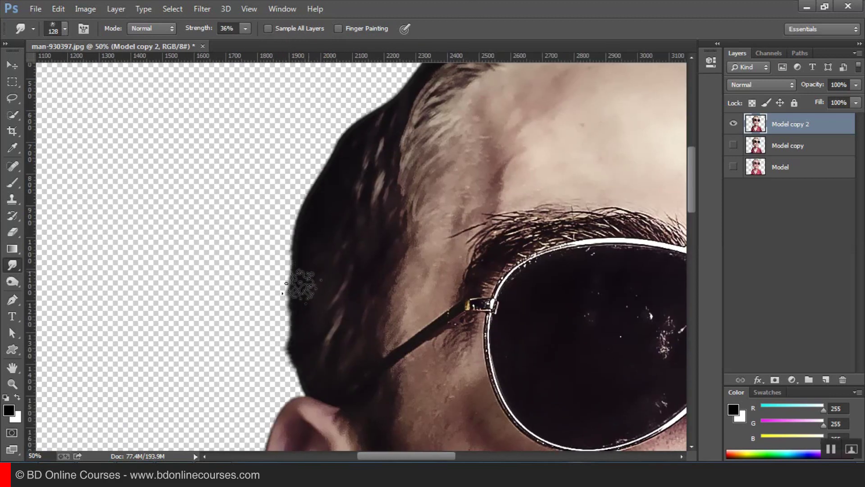
left_click_drag(315, 298, 288, 311)
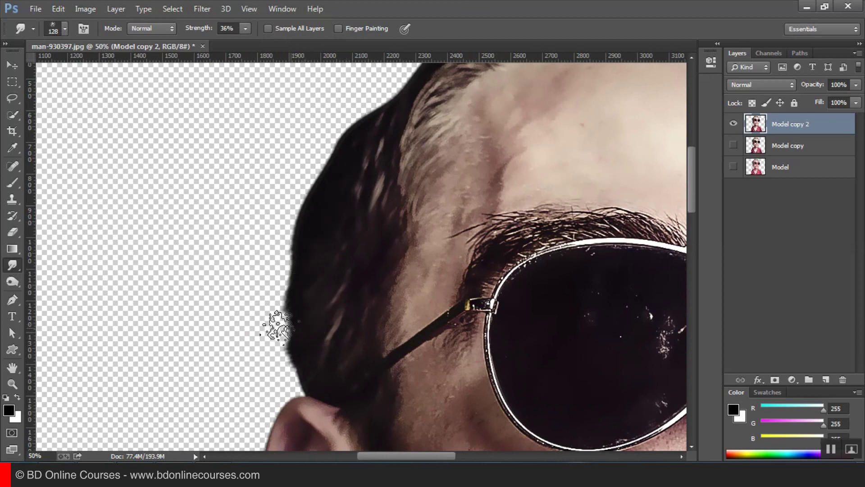
left_click_drag(300, 362, 326, 329)
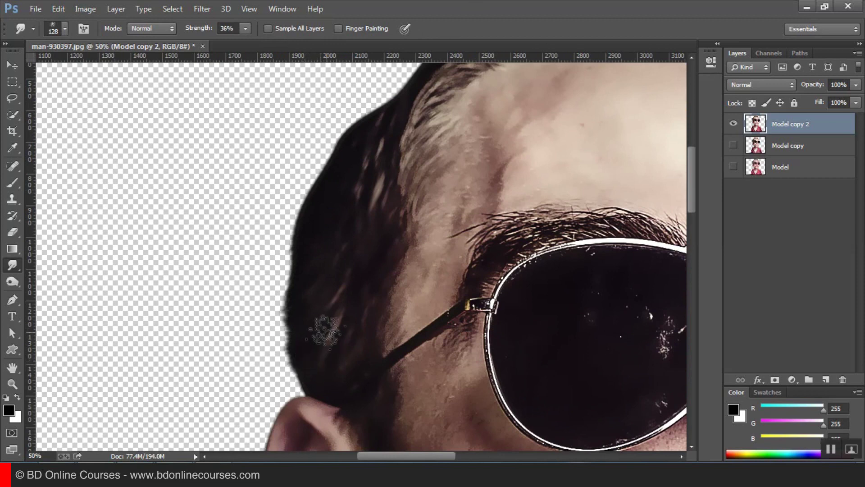
left_click_drag(343, 231, 335, 281)
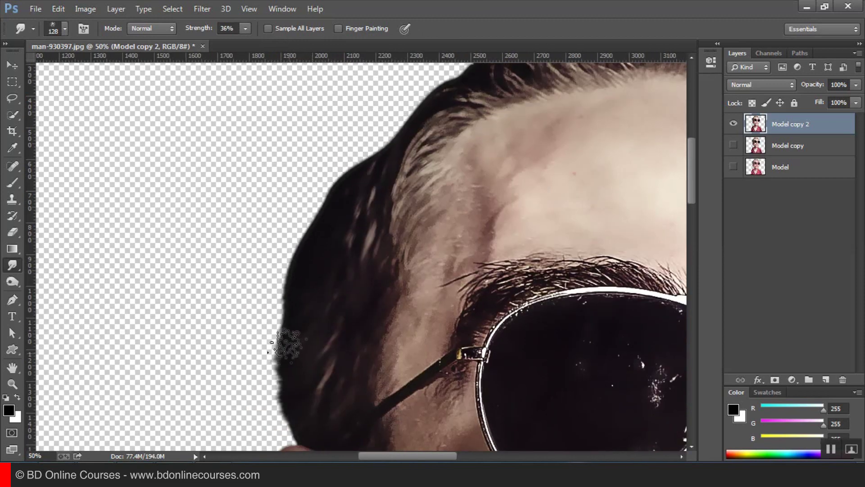
left_click_drag(277, 318, 286, 286)
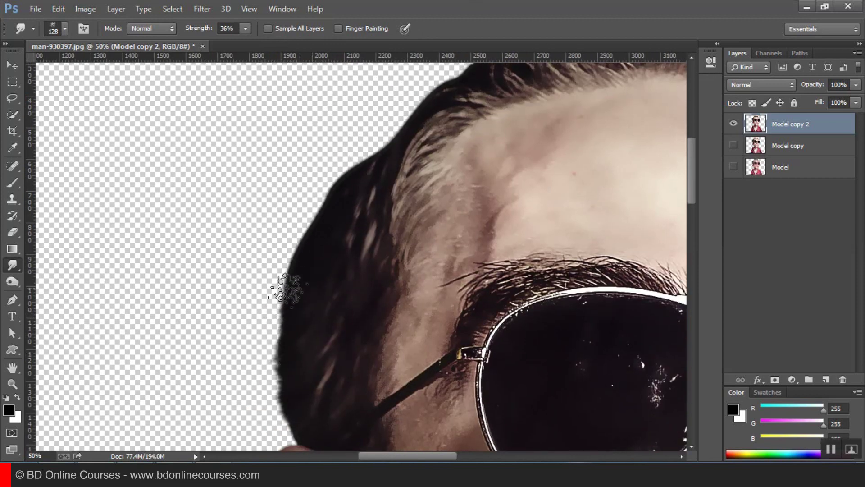
mouse_move(336, 235)
left_mouse_down()
mouse_move(279, 251)
mouse_move(347, 193)
mouse_move(324, 226)
mouse_move(364, 173)
mouse_move(379, 205)
mouse_move(324, 243)
left_mouse_up()
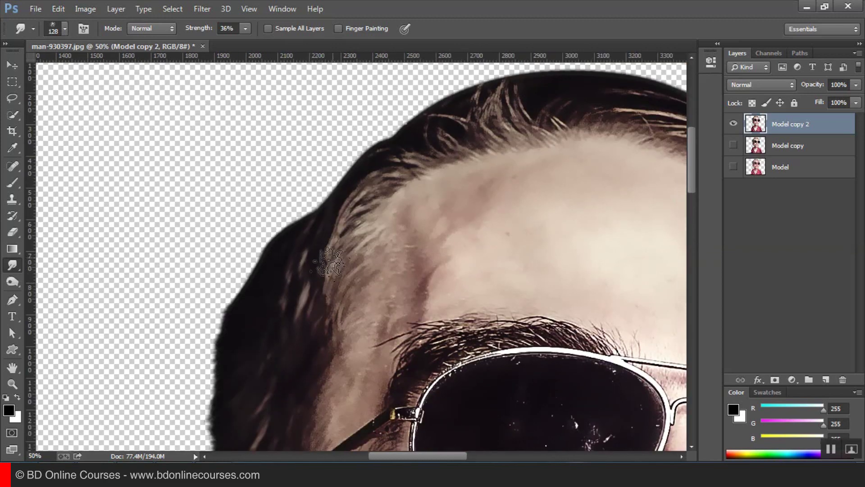
- Smudge the hair along the top hairline and the right hairline strands into softer strands
left_click_drag(329, 263, 394, 163)
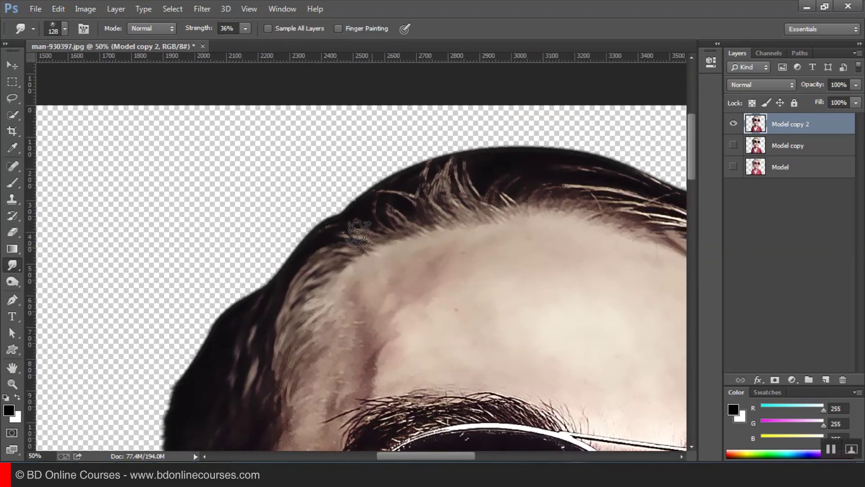
mouse_move(379, 197)
left_mouse_down()
mouse_move(397, 198)
mouse_move(406, 155)
mouse_move(437, 204)
mouse_move(434, 150)
mouse_move(450, 145)
mouse_move(460, 192)
mouse_move(377, 246)
mouse_move(340, 250)
mouse_move(414, 247)
mouse_move(415, 234)
left_mouse_up()
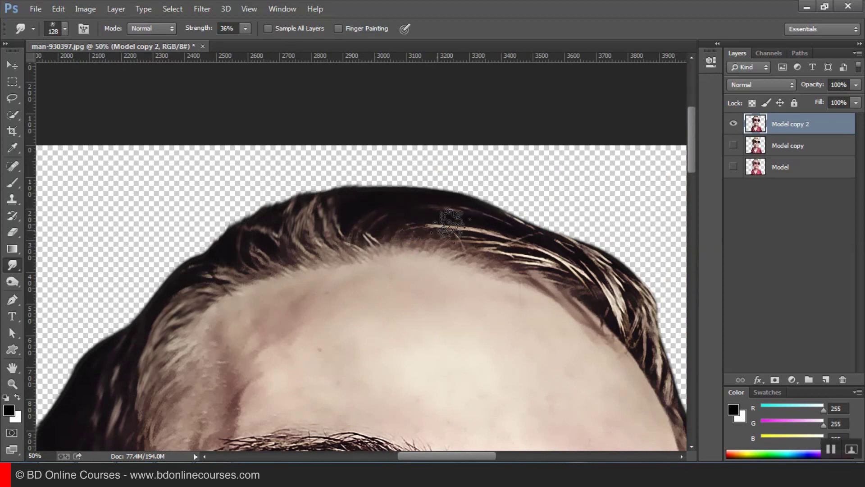
mouse_move(568, 227)
left_mouse_down()
mouse_move(487, 218)
mouse_move(303, 130)
left_mouse_up()
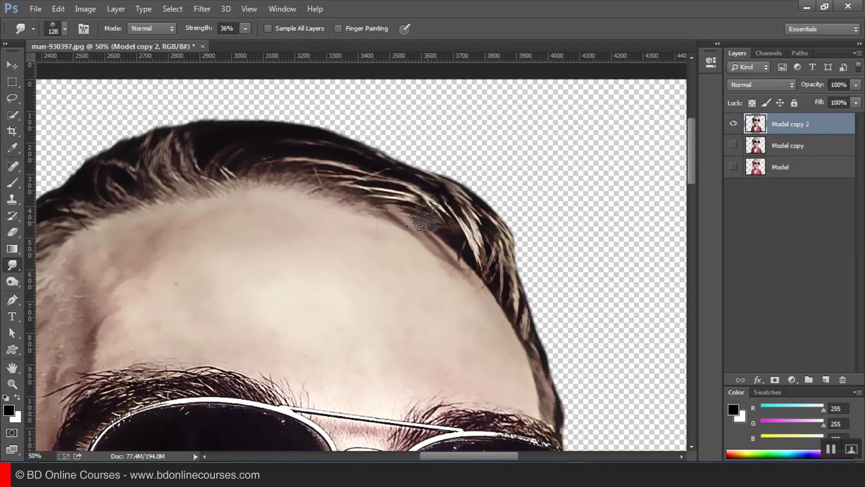
mouse_move(479, 198)
left_mouse_down()
mouse_move(488, 245)
mouse_move(529, 300)
mouse_move(511, 318)
mouse_move(465, 212)
left_mouse_up()
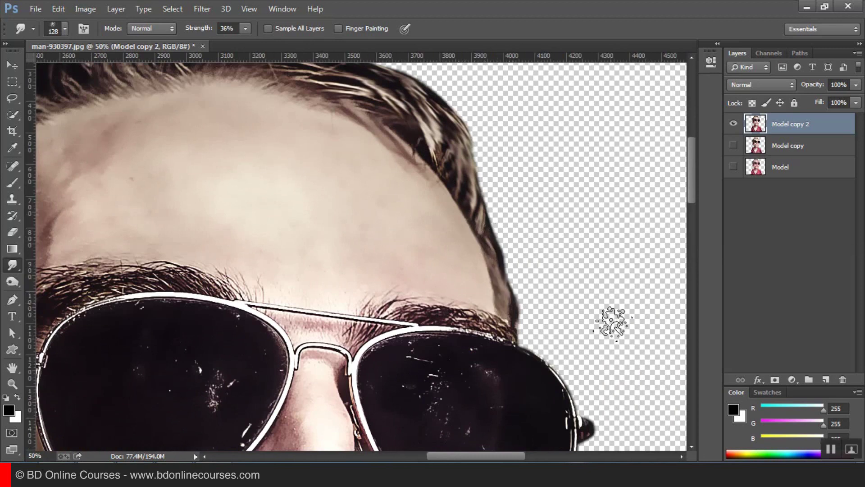
scroll(171, 185, "down", 1)
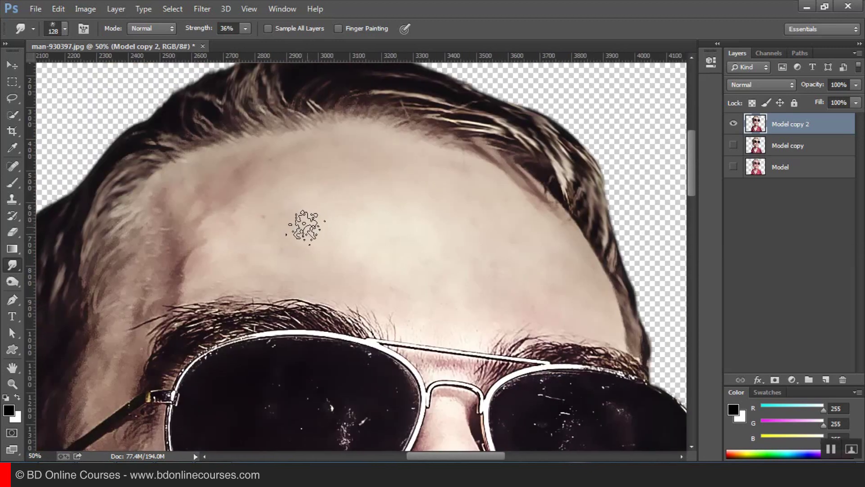
scroll(300, 279, "down", 1)
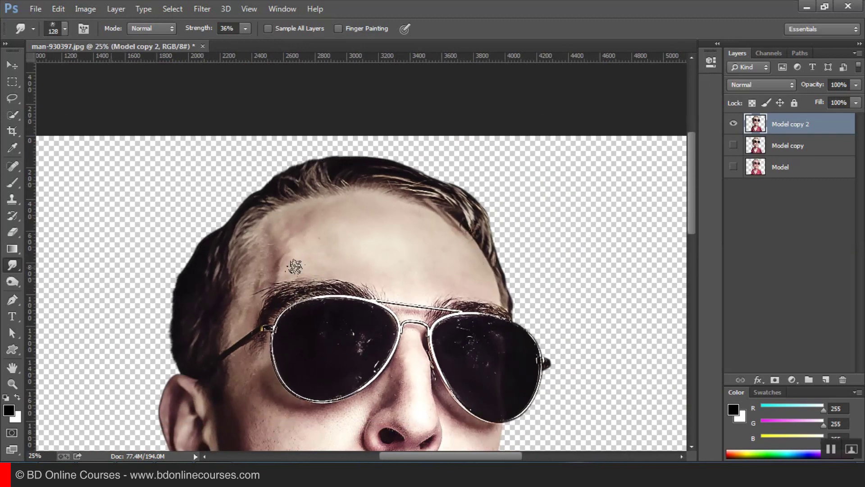
- Reset the Brush Preset picker to the default brushes
left_click(66, 29)
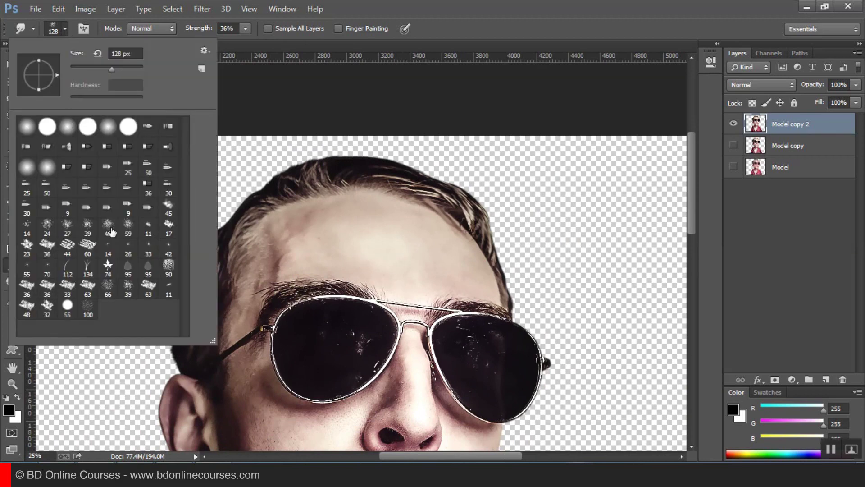
left_click(204, 50)
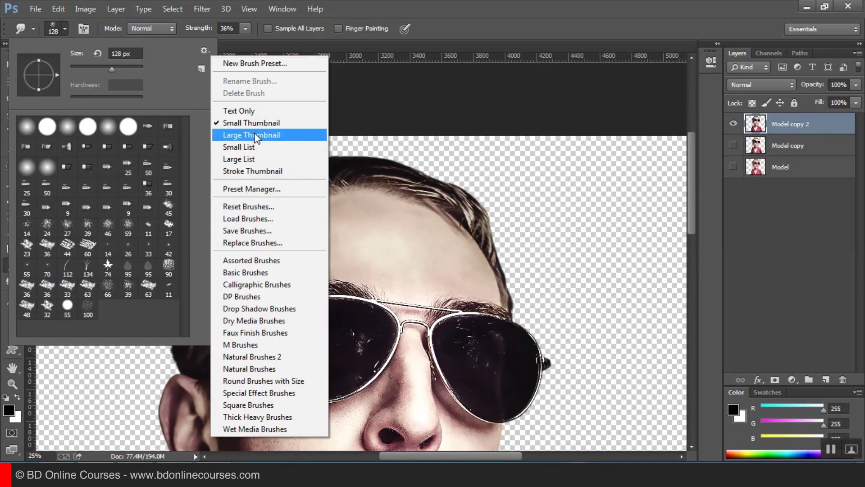
left_click(249, 206)
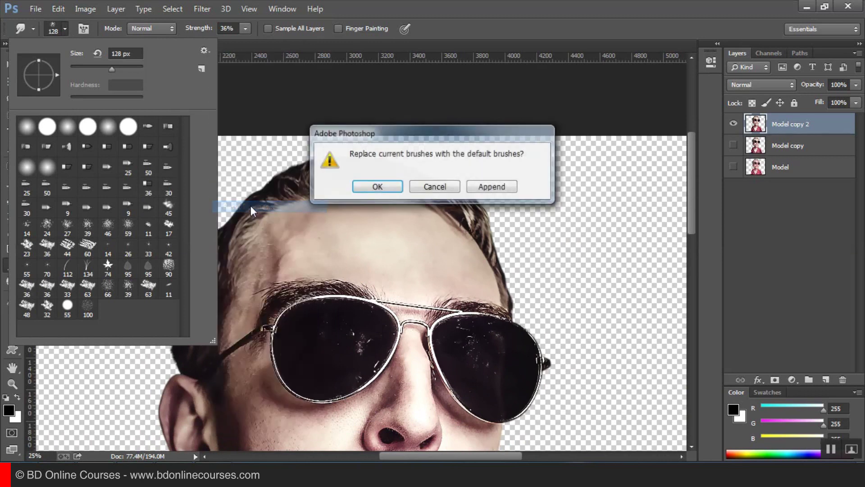
left_click(377, 187)
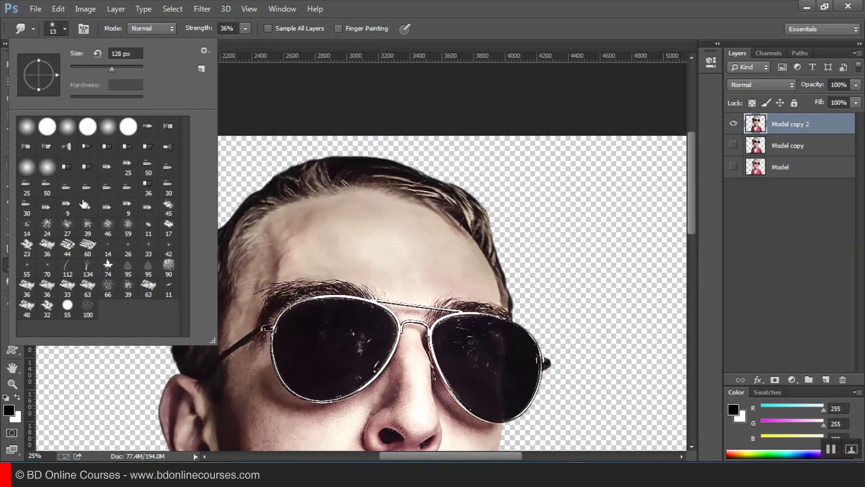
- Replace the brush presets with the Smudge paint.abr set
left_click(204, 50)
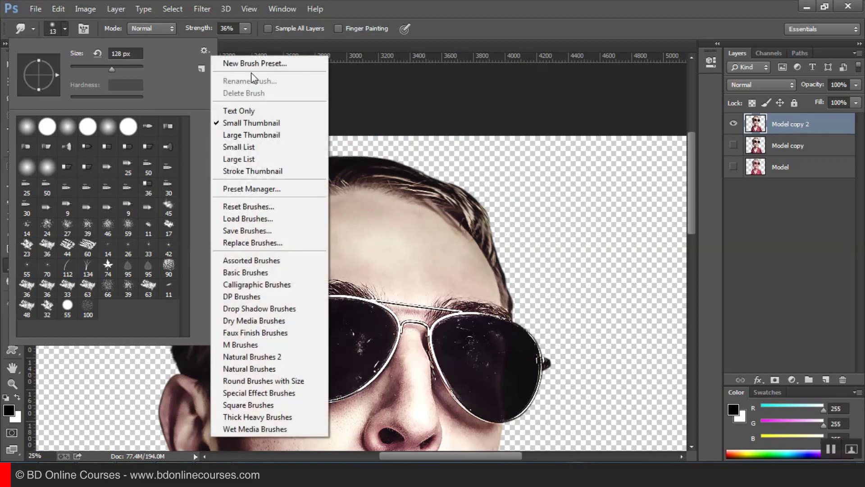
left_click(242, 246)
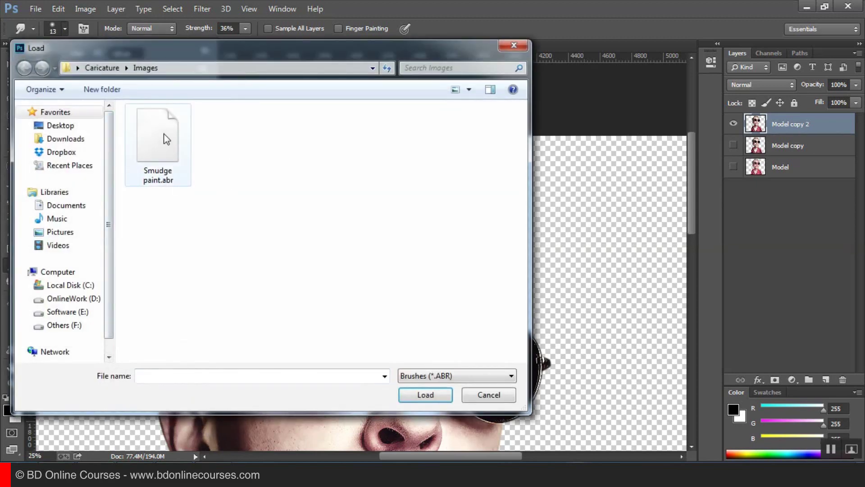
double_click(166, 139)
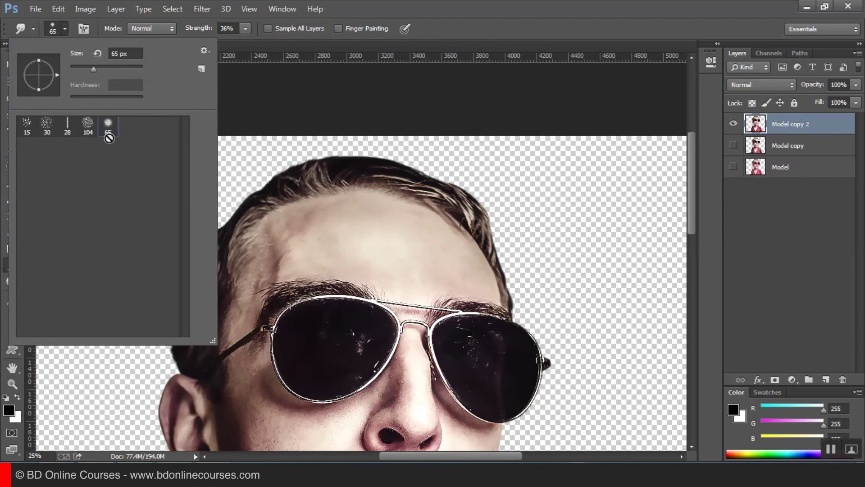
- Raise smudge strength to 14% and enlarge the brush to 142 px
left_click(528, 1)
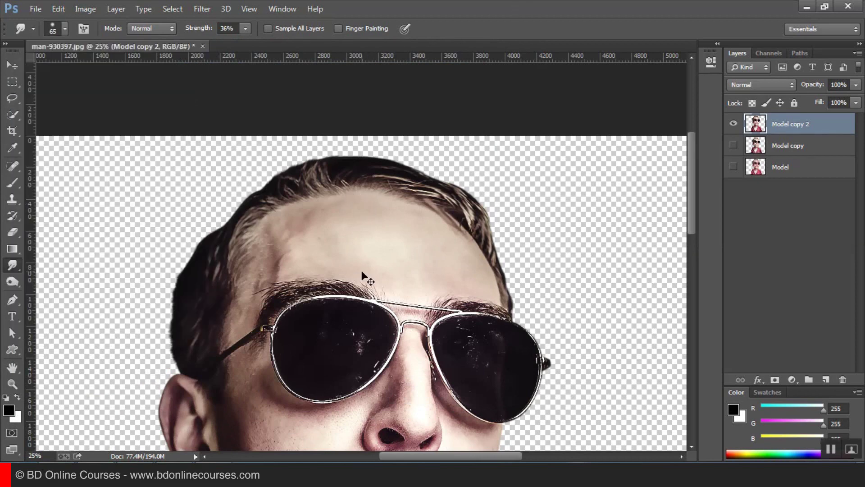
scroll(363, 276, "up", 1)
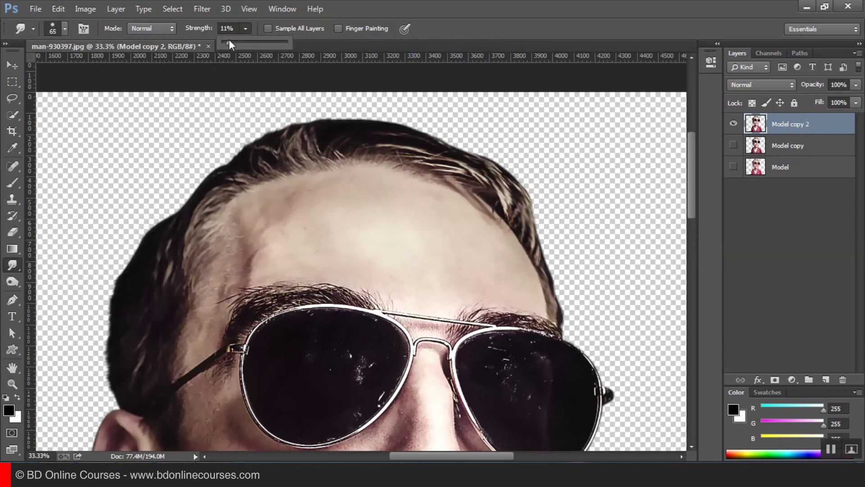
left_click_drag(229, 41, 232, 41)
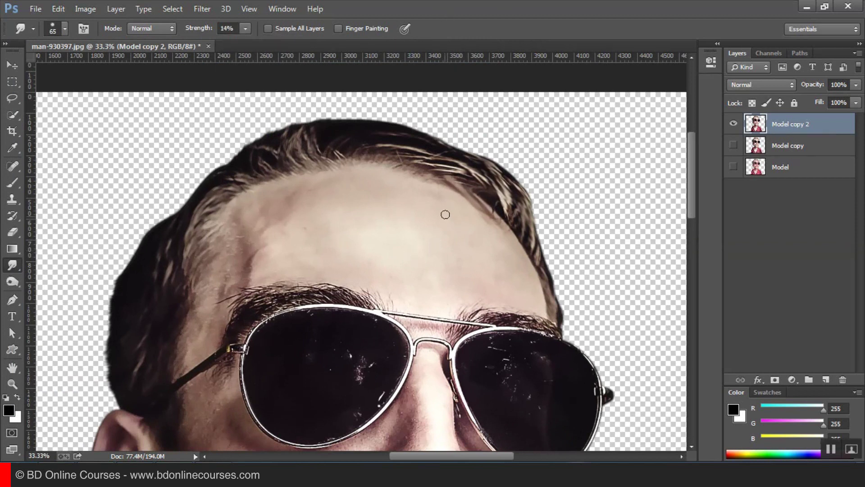
left_click(66, 28)
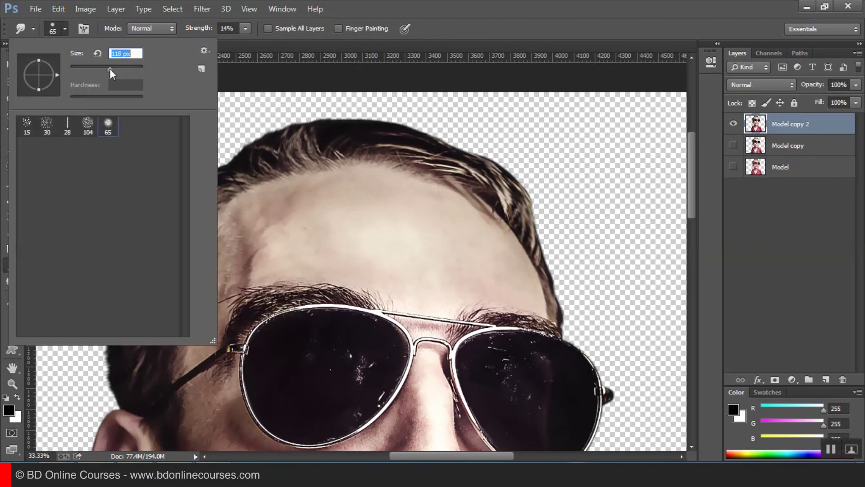
left_click_drag(110, 69, 115, 69)
left_click(589, 46)
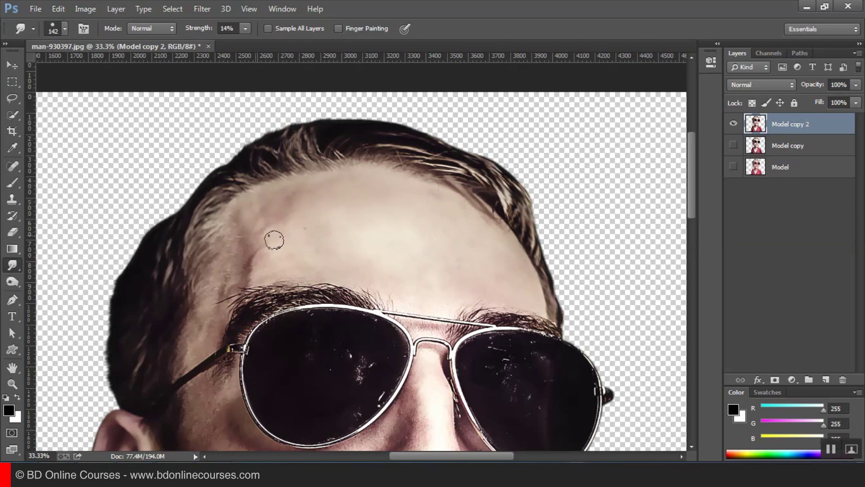
- Enlarge the smudge brush to 184 px, set strength to 24% and zoom out on the face
left_click(65, 29)
left_click_drag(118, 70, 122, 68)
key("Return")
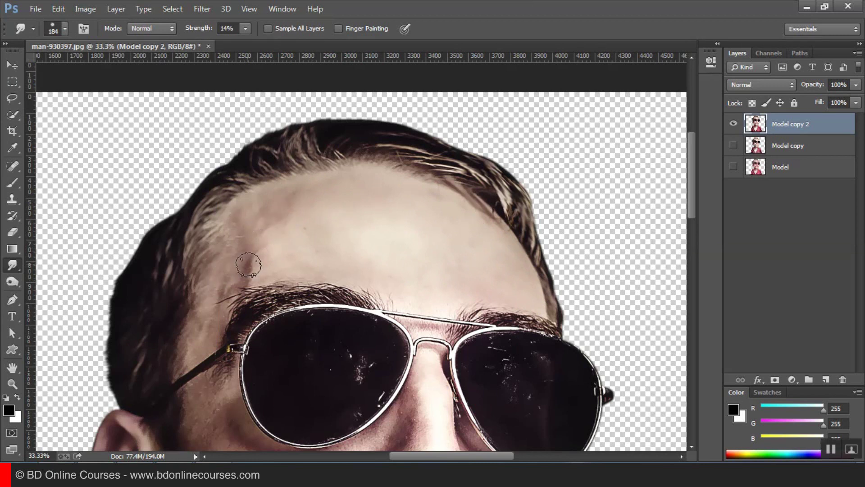
left_click(245, 28)
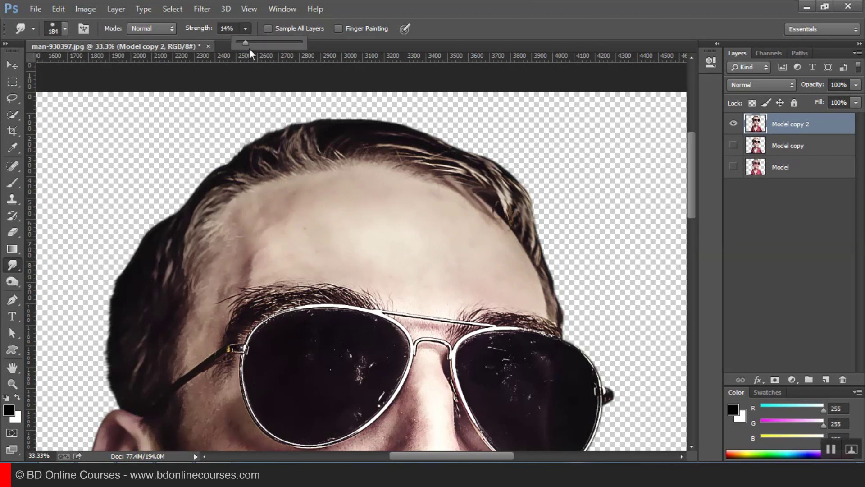
key("ctrl+minus")
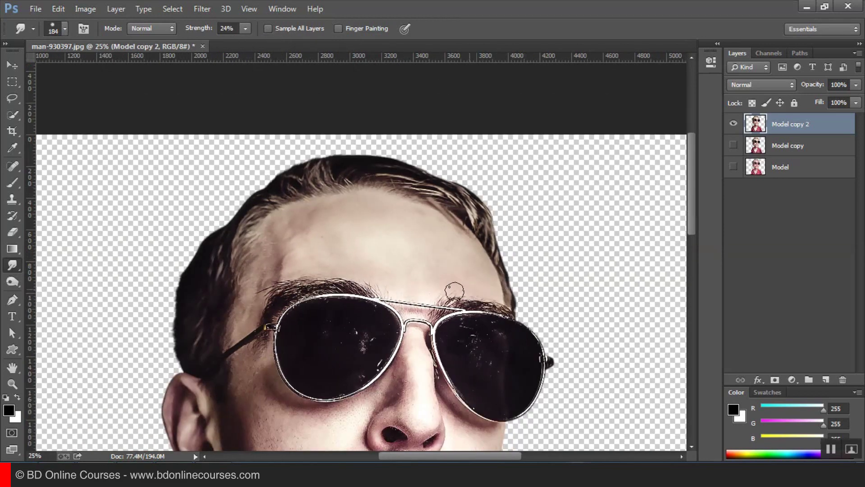
- Smudge both eyebrows, the left-lens reflection specks, brow, nose bridge, left temple and lens rim smooth
left_click_drag(356, 286, 286, 288)
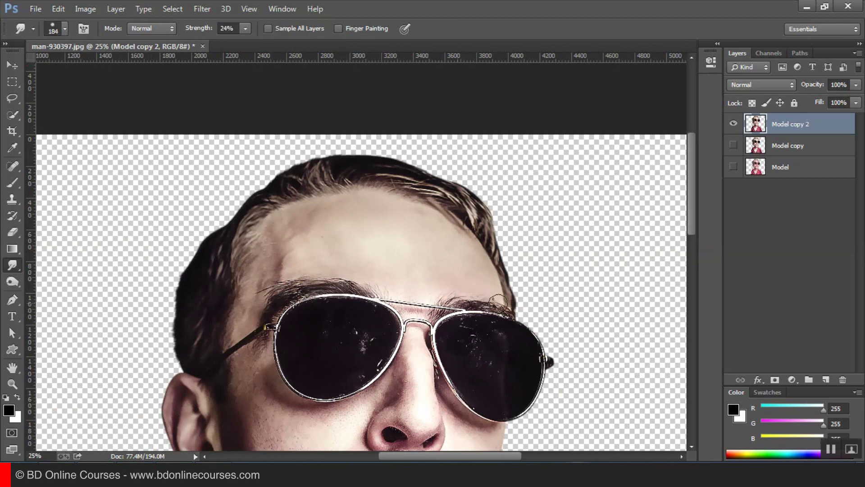
left_click_drag(483, 297, 523, 311)
mouse_move(345, 347)
left_mouse_down()
mouse_move(292, 365)
mouse_move(300, 348)
mouse_move(353, 350)
mouse_move(363, 334)
mouse_move(385, 347)
mouse_move(373, 357)
mouse_move(416, 343)
left_mouse_up()
mouse_move(444, 305)
left_mouse_down()
mouse_move(425, 324)
mouse_move(404, 318)
mouse_move(421, 290)
mouse_move(453, 289)
mouse_move(469, 321)
mouse_move(417, 304)
mouse_move(404, 287)
mouse_move(428, 285)
mouse_move(418, 311)
mouse_move(426, 306)
mouse_move(435, 377)
mouse_move(461, 372)
mouse_move(472, 336)
mouse_move(533, 344)
left_mouse_up()
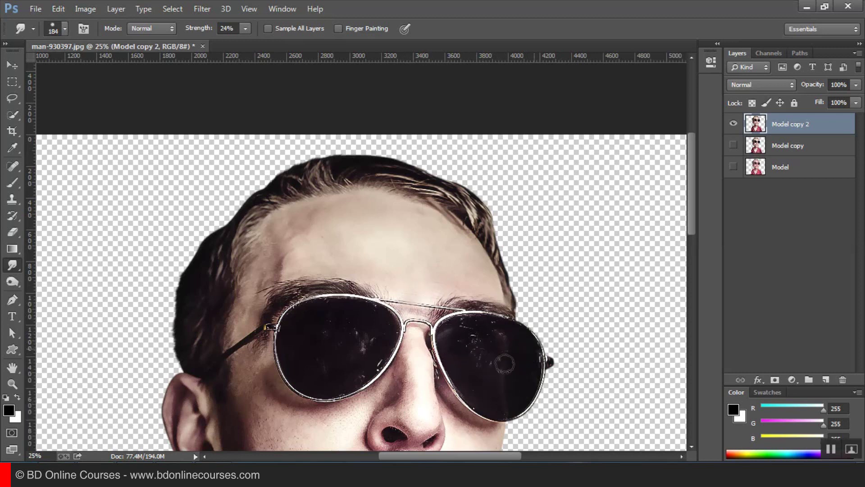
scroll(417, 286, "down", 5)
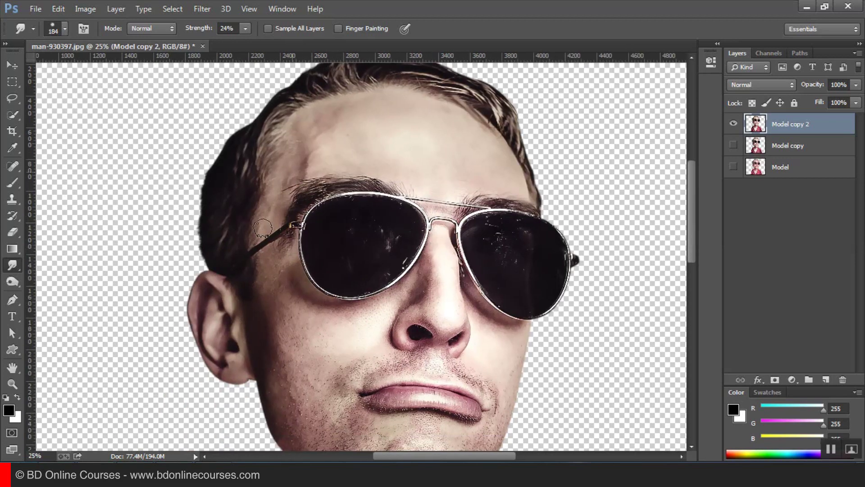
mouse_move(262, 228)
left_mouse_down()
mouse_move(297, 163)
mouse_move(295, 135)
mouse_move(274, 206)
mouse_move(294, 178)
mouse_move(344, 170)
mouse_move(314, 185)
mouse_move(370, 191)
mouse_move(371, 180)
mouse_move(289, 204)
mouse_move(370, 226)
mouse_move(525, 200)
mouse_move(532, 212)
left_mouse_up()
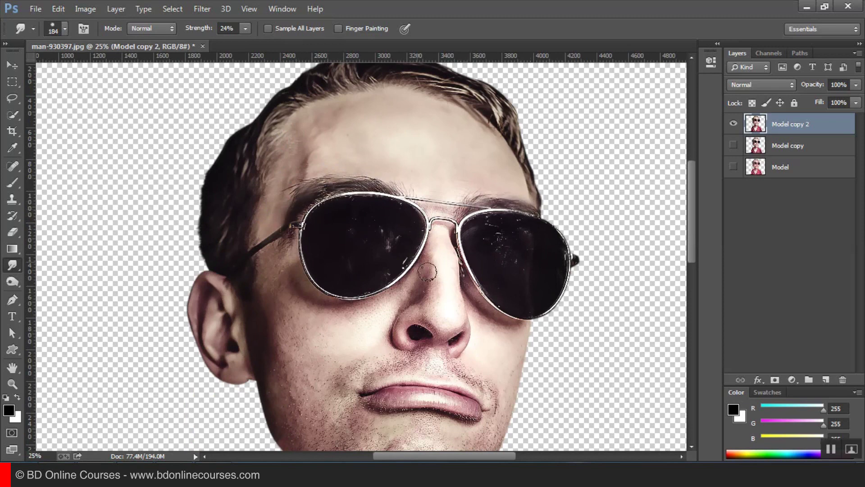
mouse_move(301, 265)
left_mouse_down()
mouse_move(279, 289)
mouse_move(273, 347)
left_mouse_up()
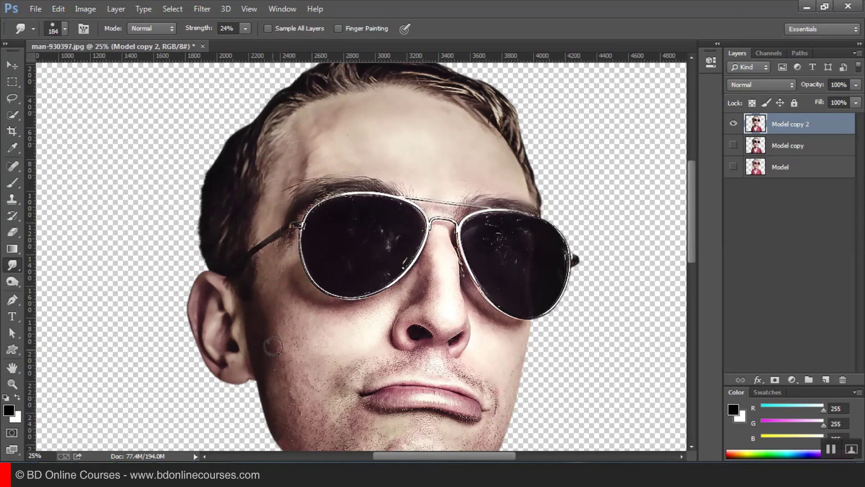
- Enlarge the smudge brush to 332 px and smooth both cheeks, the mouth corner and chin
right_click(334, 170)
left_click_drag(455, 184, 460, 185)
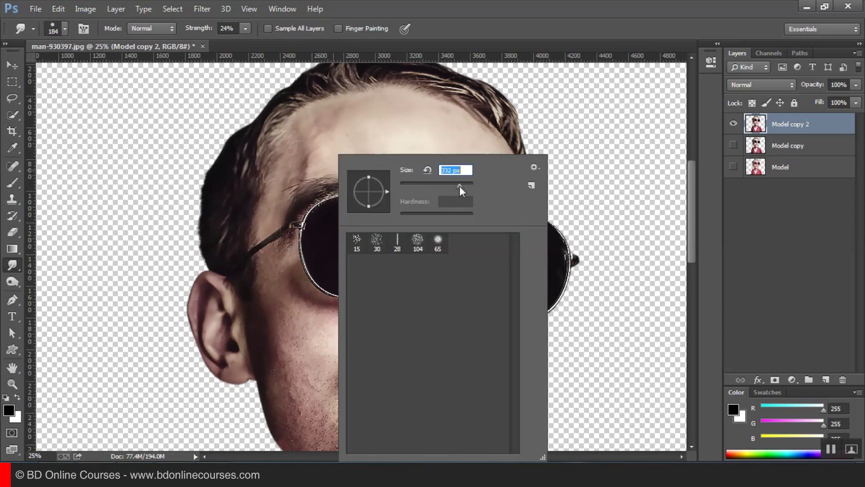
left_click(399, 121)
mouse_move(269, 275)
left_mouse_down()
mouse_move(280, 338)
mouse_move(306, 406)
mouse_move(299, 338)
mouse_move(323, 360)
mouse_move(367, 327)
mouse_move(332, 398)
mouse_move(316, 347)
mouse_move(299, 332)
mouse_move(301, 399)
mouse_move(307, 340)
mouse_move(338, 406)
mouse_move(405, 364)
mouse_move(356, 257)
left_mouse_up()
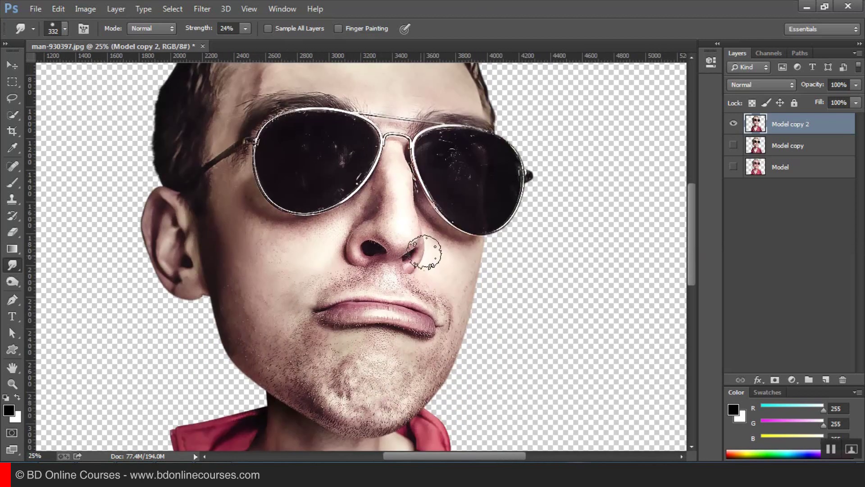
mouse_move(456, 295)
left_mouse_down()
mouse_move(454, 265)
mouse_move(440, 361)
mouse_move(443, 341)
mouse_move(359, 401)
mouse_move(359, 392)
mouse_move(405, 377)
mouse_move(392, 359)
mouse_move(324, 332)
mouse_move(349, 367)
mouse_move(352, 348)
mouse_move(268, 295)
mouse_move(328, 350)
mouse_move(314, 346)
mouse_move(276, 286)
mouse_move(323, 353)
mouse_move(266, 315)
mouse_move(339, 400)
mouse_move(303, 400)
mouse_move(278, 347)
mouse_move(333, 410)
mouse_move(255, 325)
mouse_move(261, 356)
mouse_move(346, 418)
mouse_move(309, 359)
mouse_move(349, 384)
mouse_move(350, 400)
mouse_move(372, 371)
mouse_move(277, 293)
mouse_move(287, 332)
mouse_move(338, 388)
mouse_move(299, 351)
mouse_move(340, 388)
mouse_move(307, 355)
mouse_move(290, 351)
mouse_move(348, 402)
mouse_move(324, 338)
mouse_move(366, 400)
mouse_move(363, 354)
mouse_move(373, 415)
mouse_move(380, 366)
mouse_move(378, 426)
mouse_move(396, 361)
mouse_move(404, 406)
mouse_move(425, 364)
mouse_move(404, 408)
mouse_move(450, 276)
mouse_move(436, 359)
mouse_move(455, 278)
mouse_move(448, 344)
mouse_move(428, 379)
mouse_move(452, 282)
mouse_move(440, 351)
mouse_move(417, 384)
mouse_move(372, 367)
mouse_move(398, 351)
mouse_move(429, 358)
mouse_move(401, 361)
mouse_move(404, 353)
mouse_move(427, 361)
mouse_move(377, 409)
mouse_move(388, 413)
mouse_move(415, 381)
mouse_move(344, 402)
mouse_move(396, 392)
left_mouse_up()
- Soften the moustache stubble and nose-bridge skin, then lower smudge strength to 15%
mouse_move(318, 287)
left_mouse_down()
mouse_move(315, 241)
mouse_move(356, 274)
mouse_move(311, 281)
left_mouse_up()
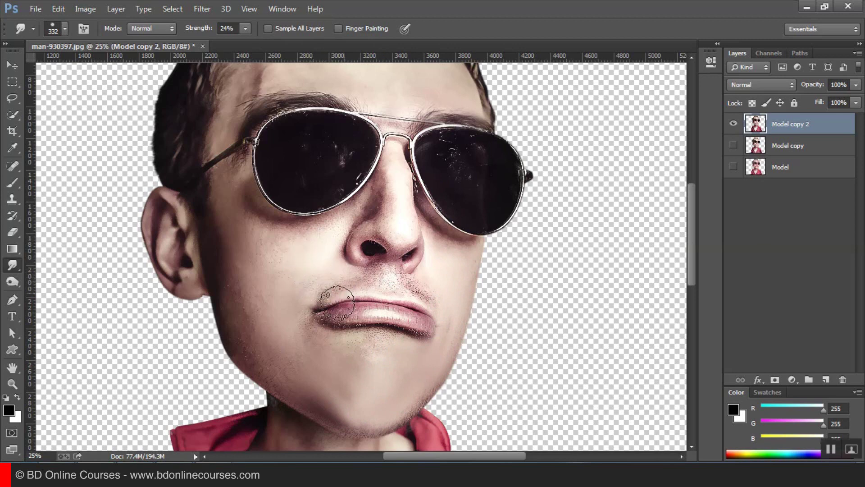
mouse_move(402, 188)
left_mouse_down()
mouse_move(387, 179)
mouse_move(411, 257)
mouse_move(392, 194)
left_mouse_up()
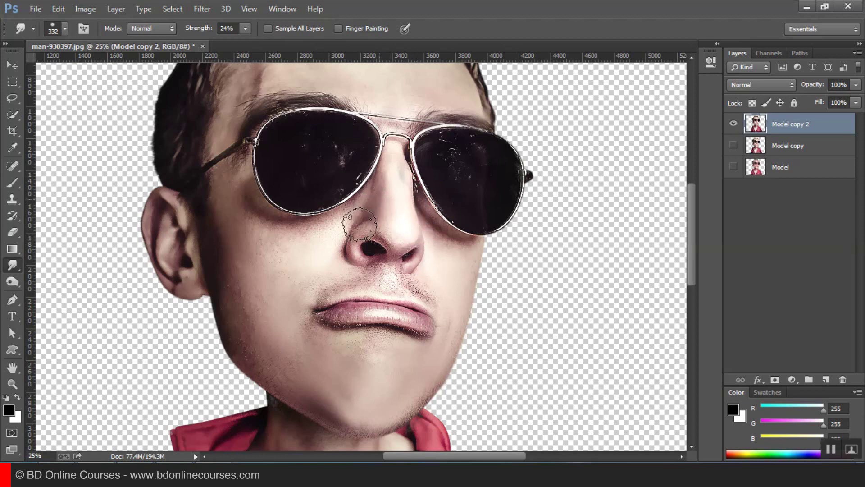
left_click(234, 24)
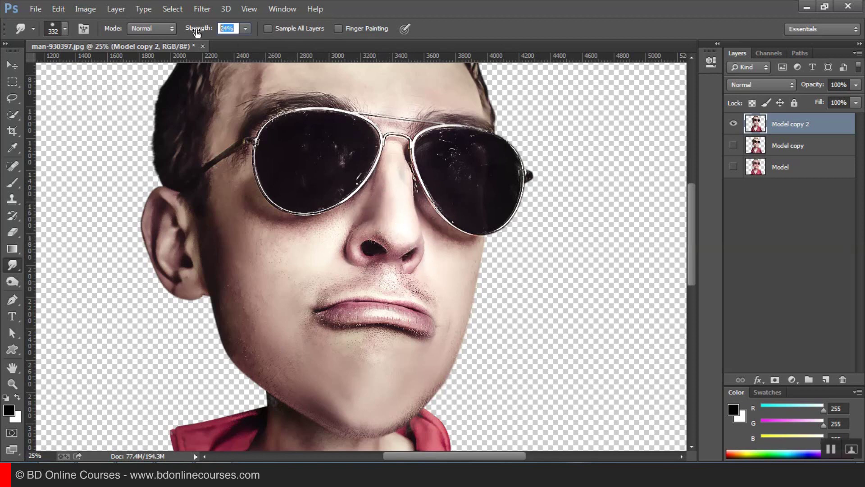
type("15")
key("Return")
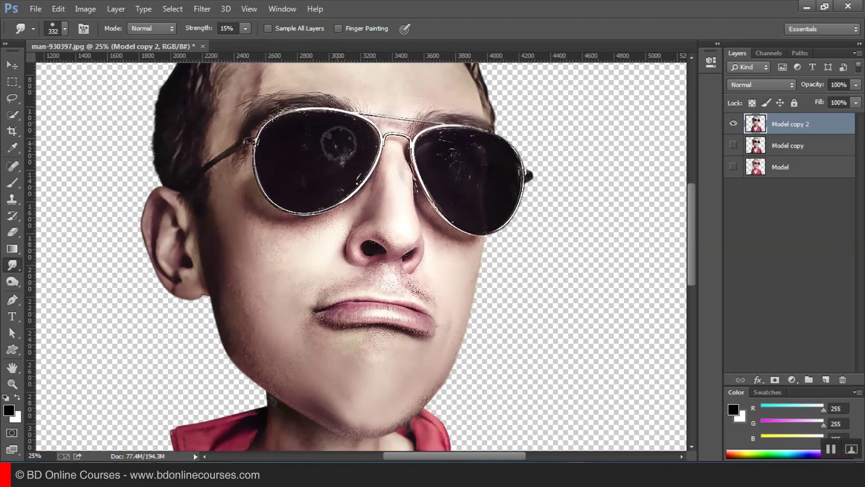
- Shrink the smudge brush to 142 px and smooth away the dark smear at the right nostril
right_click(529, 153)
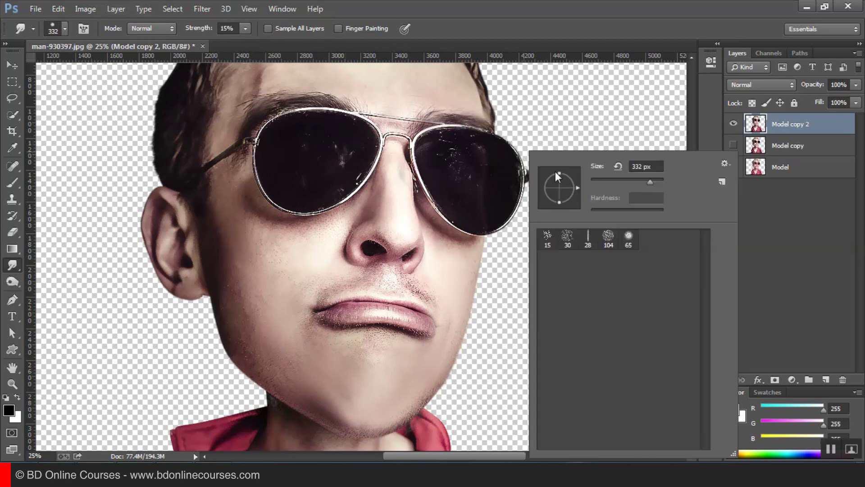
left_click(625, 178)
key("Return")
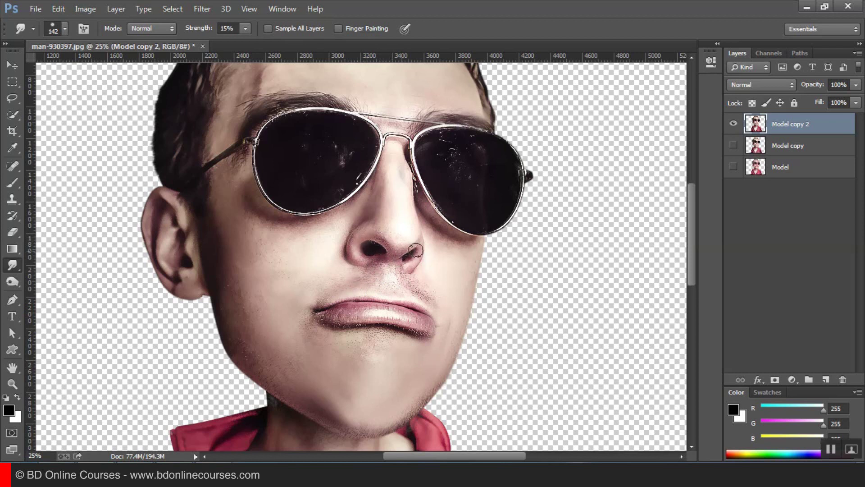
left_click_drag(415, 250, 402, 271)
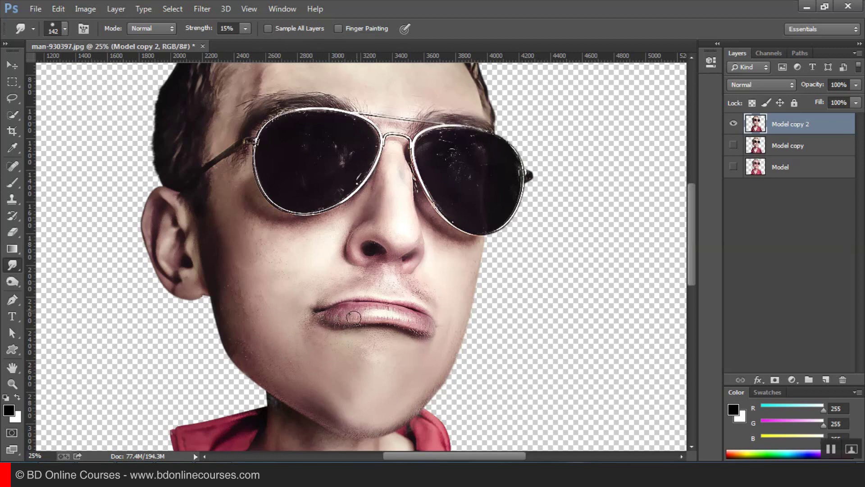
- Set smudge strength to 18% and blend the tone of the lower lip
left_click(234, 27)
type("18")
key("Return")
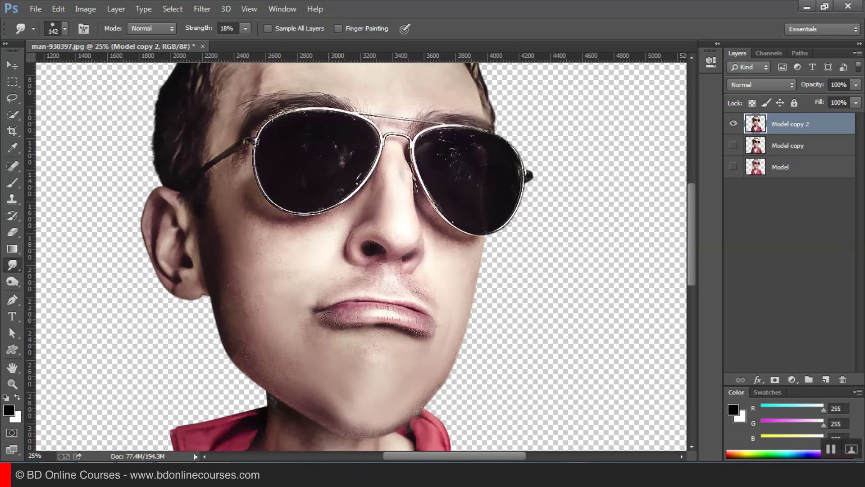
left_click_drag(346, 317, 369, 316)
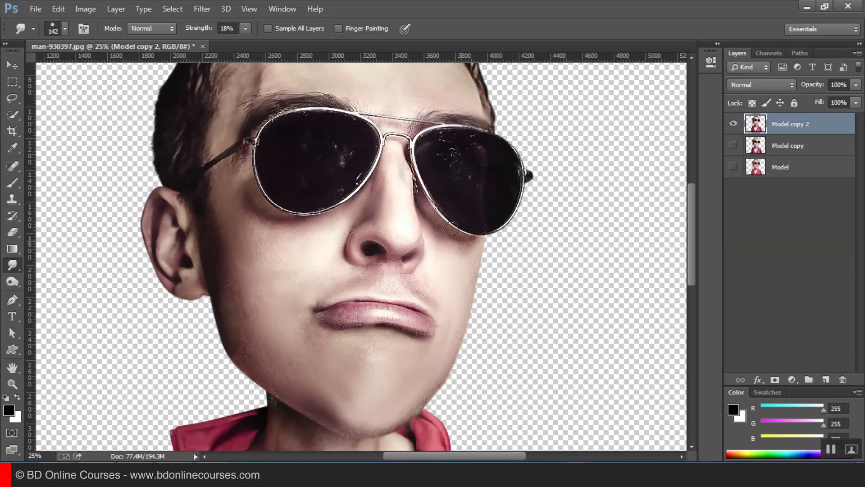
scroll(386, 189, "up", 3)
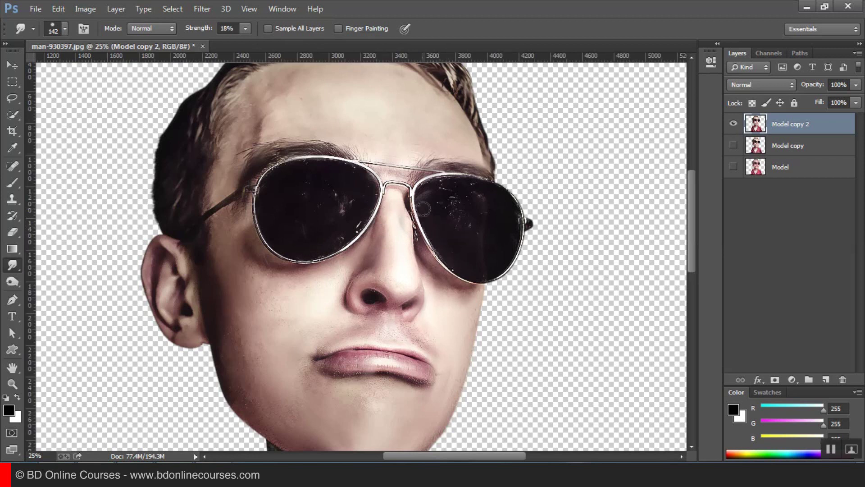
- Enlarge the smudge brush to 500 px, smooth the neck and collar edge, then fit the whole figure on screen
left_click_drag(363, 386, 364, 287)
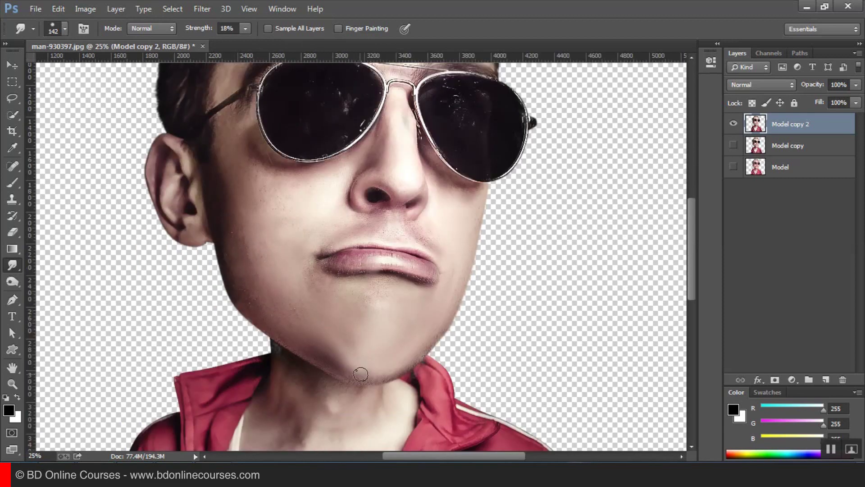
left_click_drag(361, 374, 384, 308)
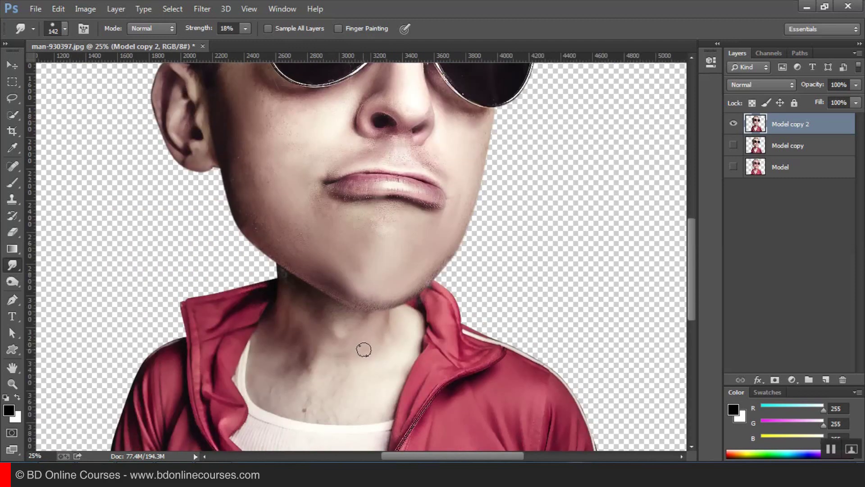
key("bracketright")
key("bracketright")
key("bracketright")
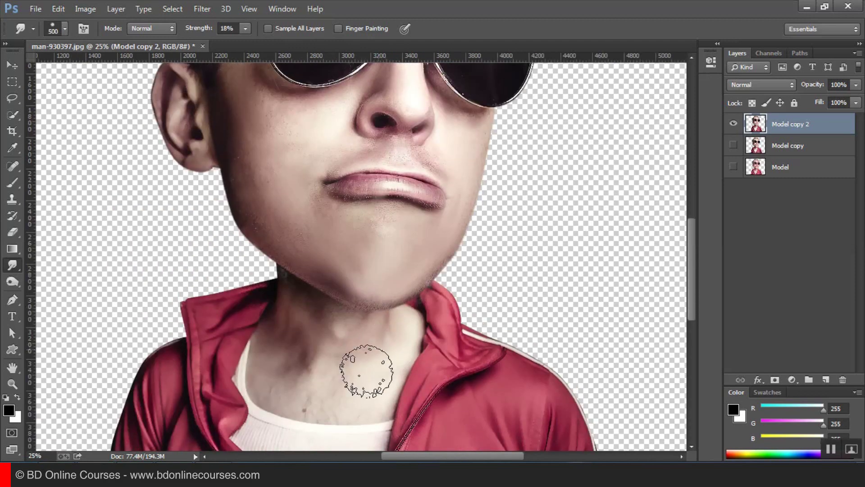
key("bracketright")
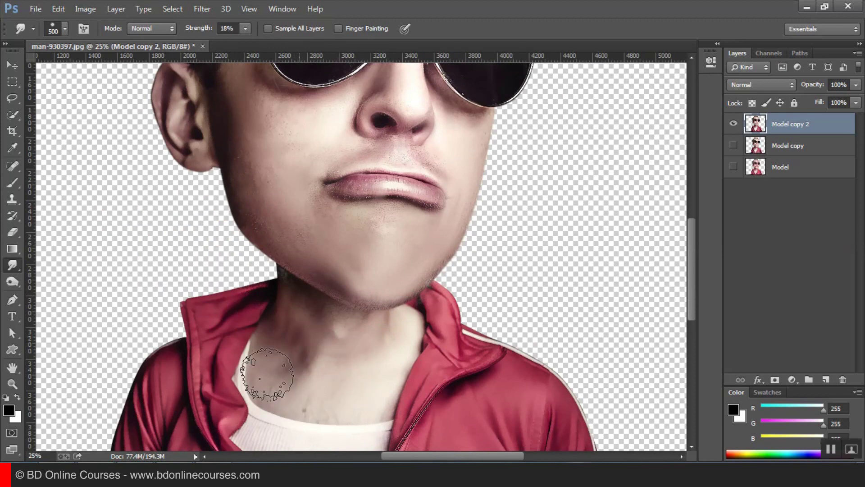
scroll(271, 343, "down", 3)
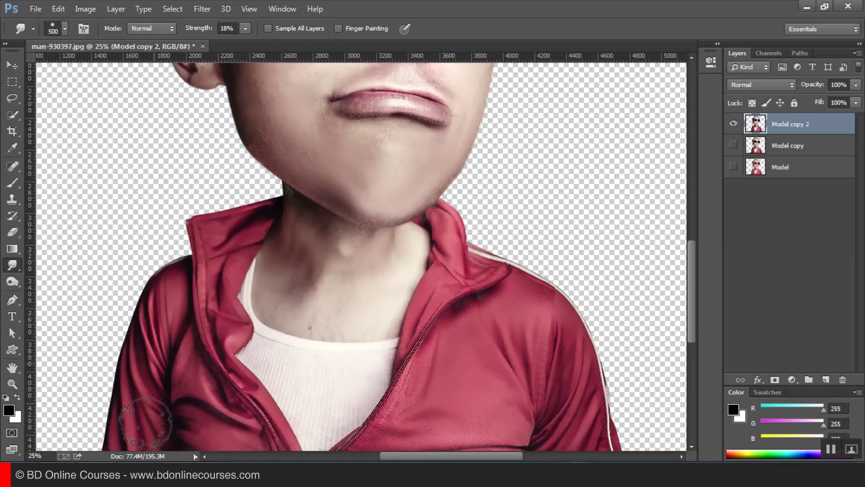
mouse_move(223, 392)
left_mouse_down()
mouse_move(296, 370)
mouse_move(299, 357)
mouse_move(310, 362)
mouse_move(314, 349)
mouse_move(289, 337)
left_mouse_up()
key("ctrl+0")
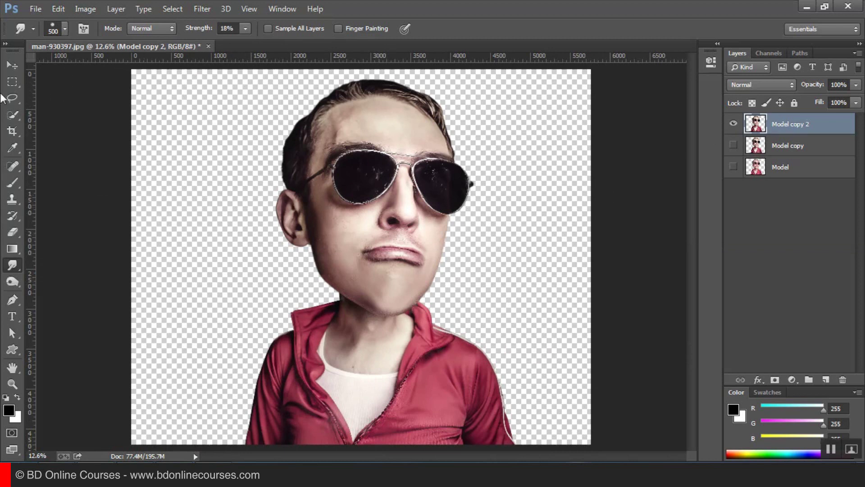
- Open the Liquify filter and enlarge the Forward Warp brush
left_click(12, 82)
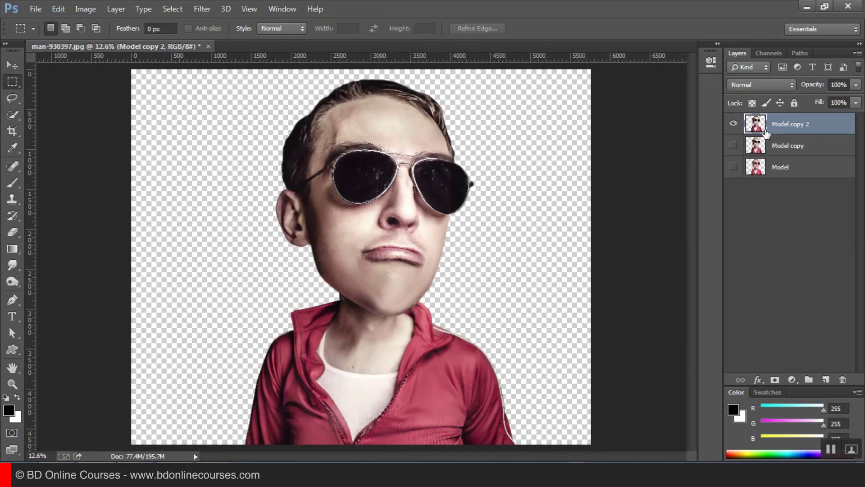
left_click(201, 15)
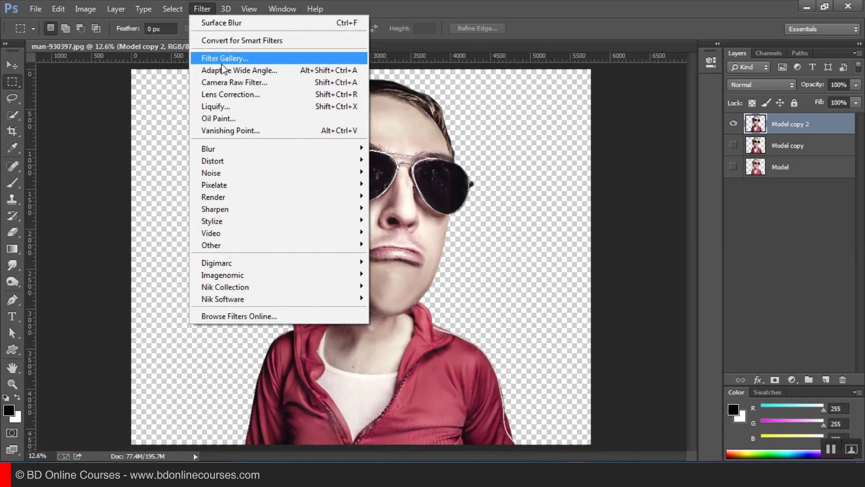
left_click(213, 106)
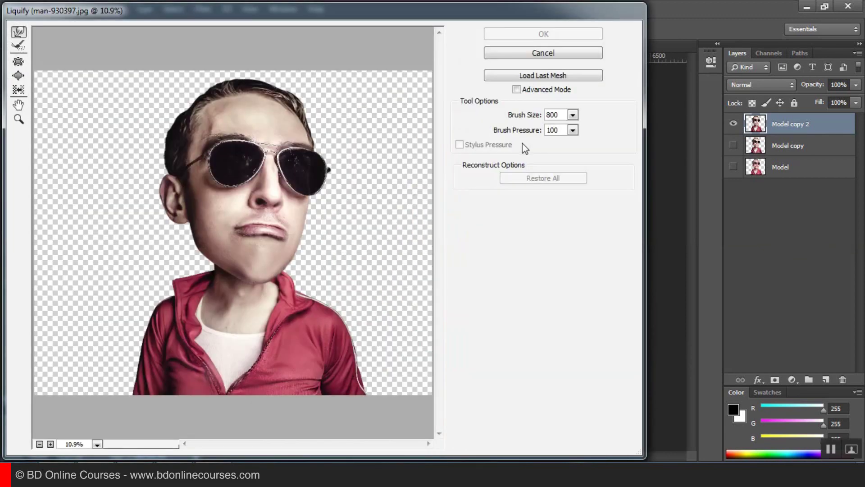
left_click(572, 117)
left_click(584, 131)
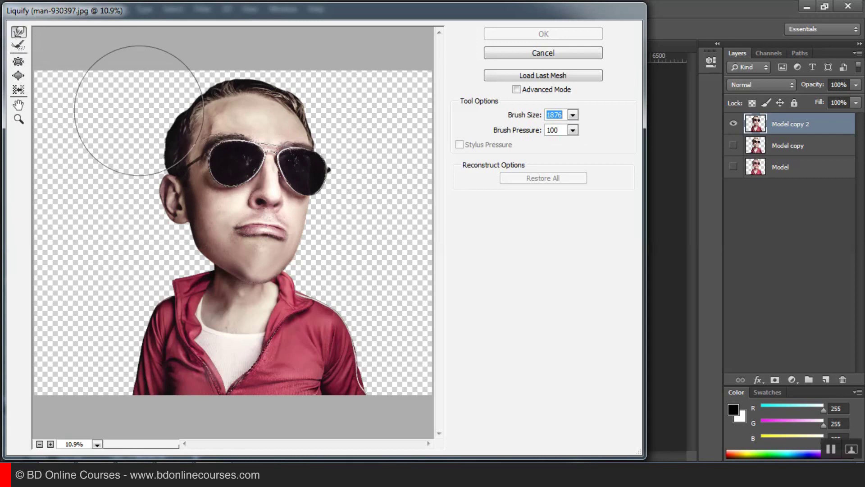
left_click(166, 115)
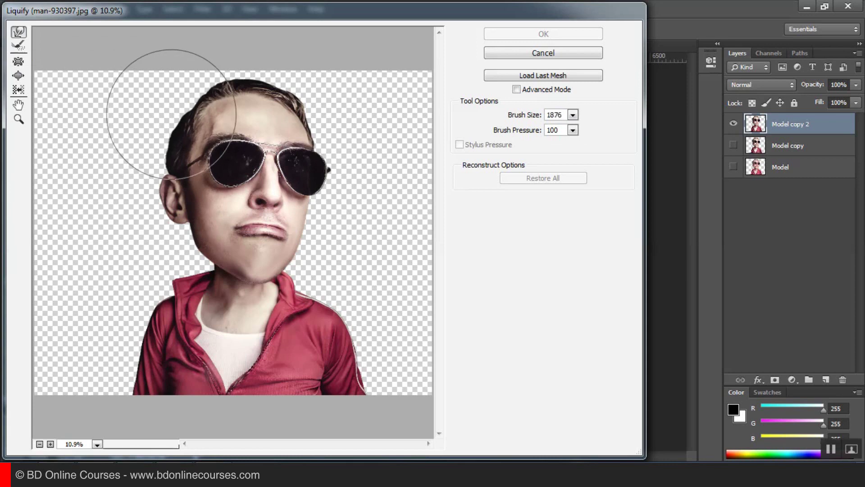
- Warp the top of the head, then reduce the brush size to 1035
mouse_move(174, 115)
left_mouse_down()
mouse_move(307, 108)
mouse_move(297, 106)
left_mouse_up()
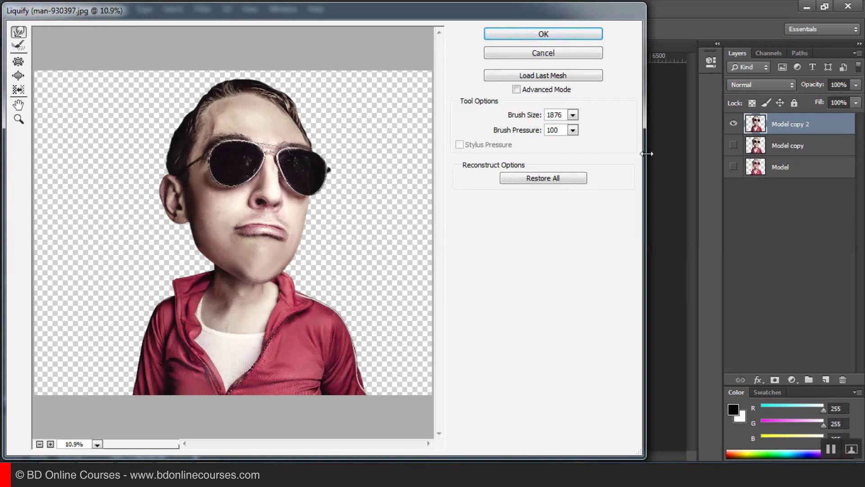
left_click(573, 114)
left_click_drag(570, 130, 532, 131)
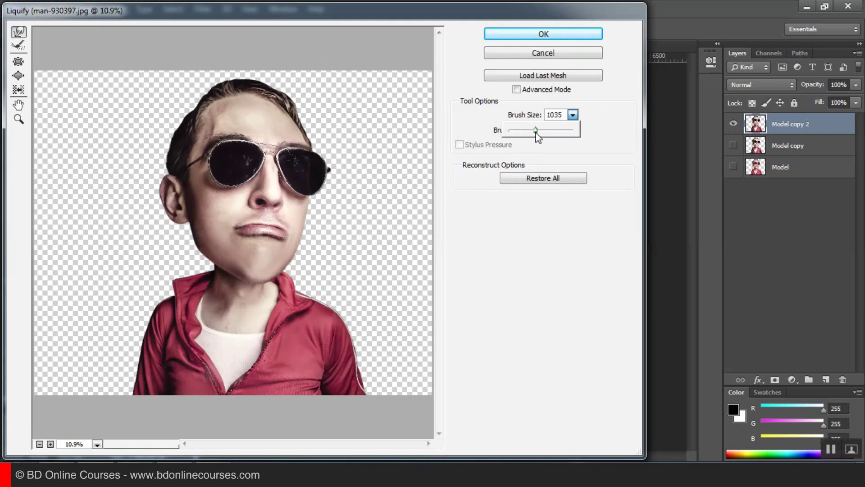
- Pull the chin down into a point, push the left ear in, and nudge the right lens left
left_click(259, 259)
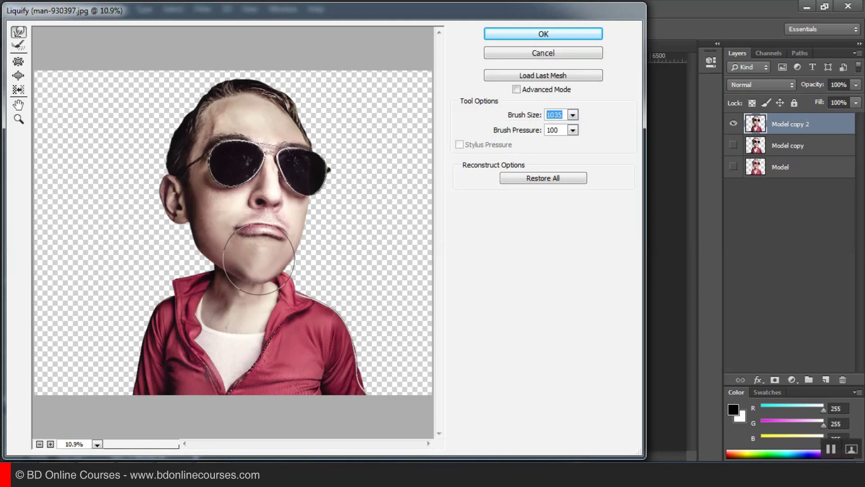
mouse_move(259, 259)
left_mouse_down()
mouse_move(261, 284)
mouse_move(254, 264)
mouse_move(256, 276)
left_mouse_up()
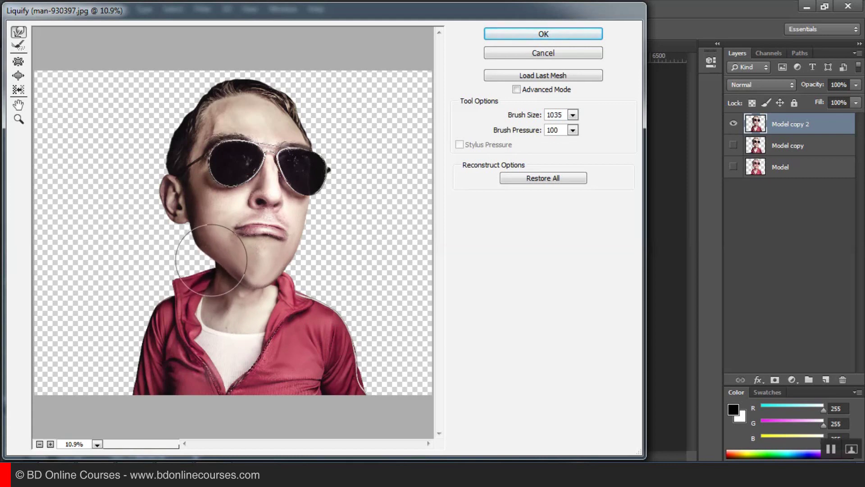
mouse_move(287, 269)
left_mouse_down()
mouse_move(277, 282)
mouse_move(284, 267)
left_mouse_up()
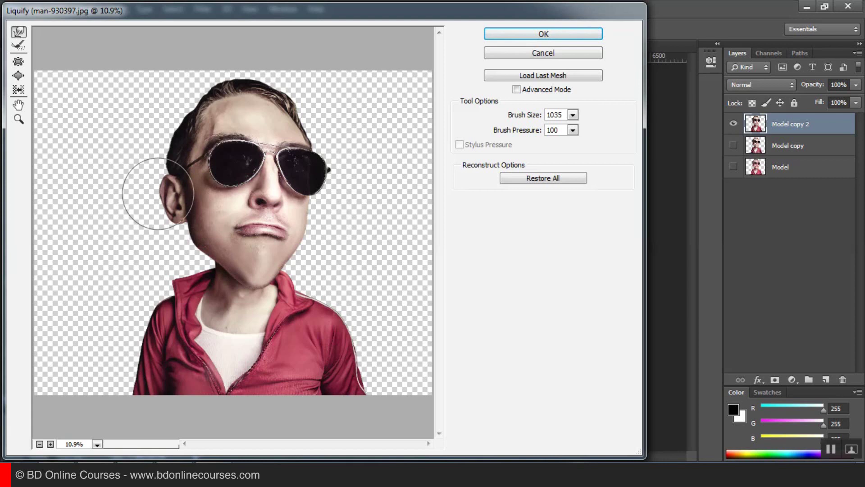
left_click_drag(158, 194, 163, 193)
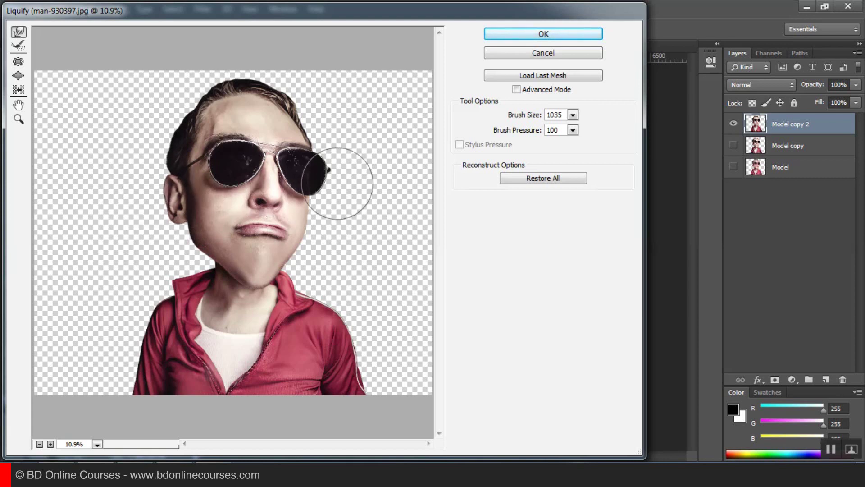
left_click_drag(332, 181, 323, 181)
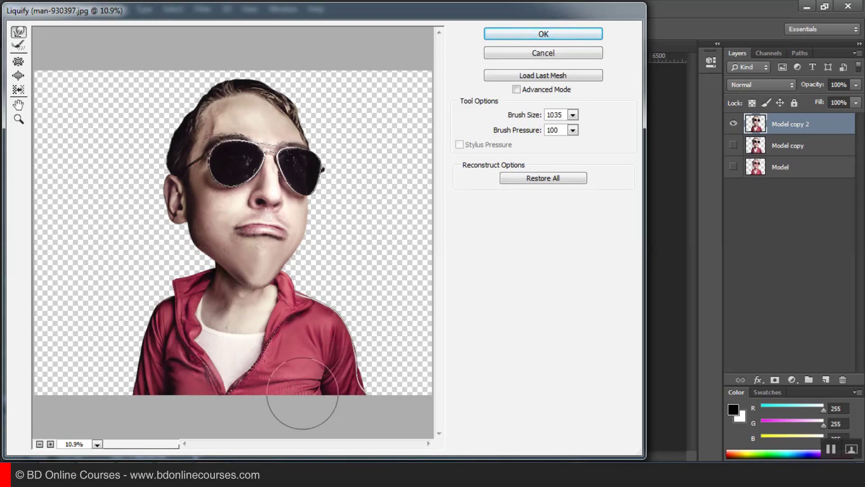
- Set the brush to 3575 and push both shoulders and the left jacket edge inward
left_click(575, 116)
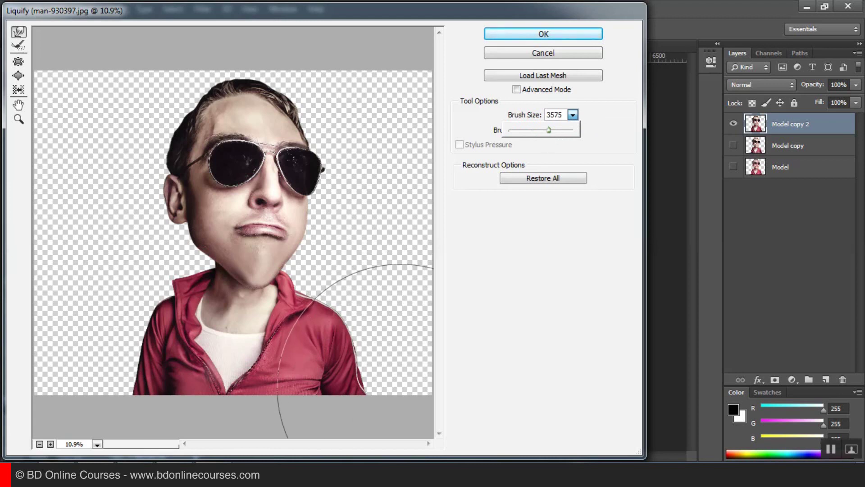
key("Return")
left_click_drag(399, 386, 367, 396)
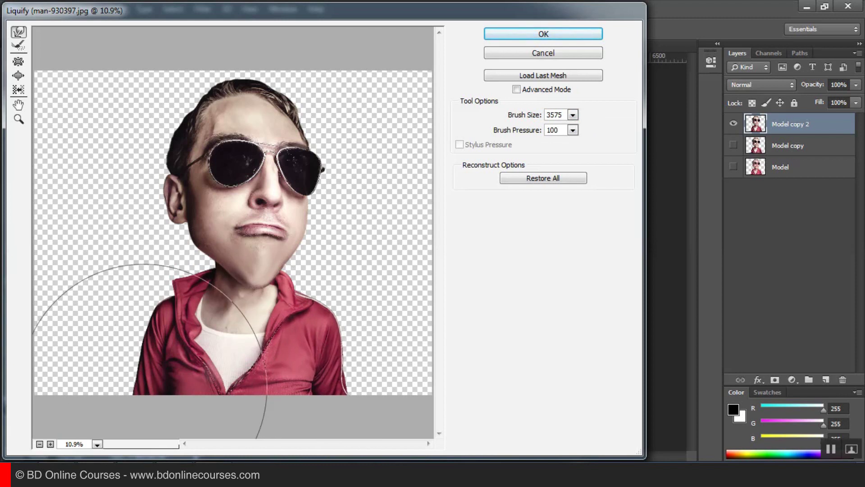
left_click_drag(149, 382, 158, 388)
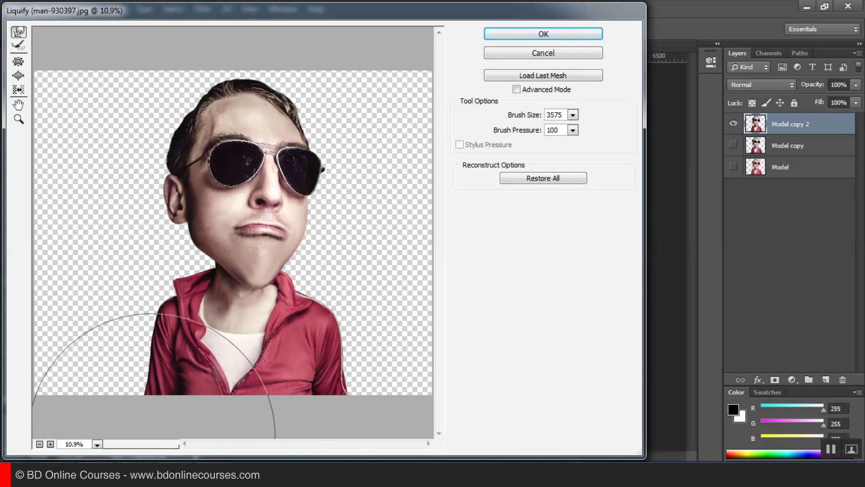
left_click_drag(153, 434, 172, 442)
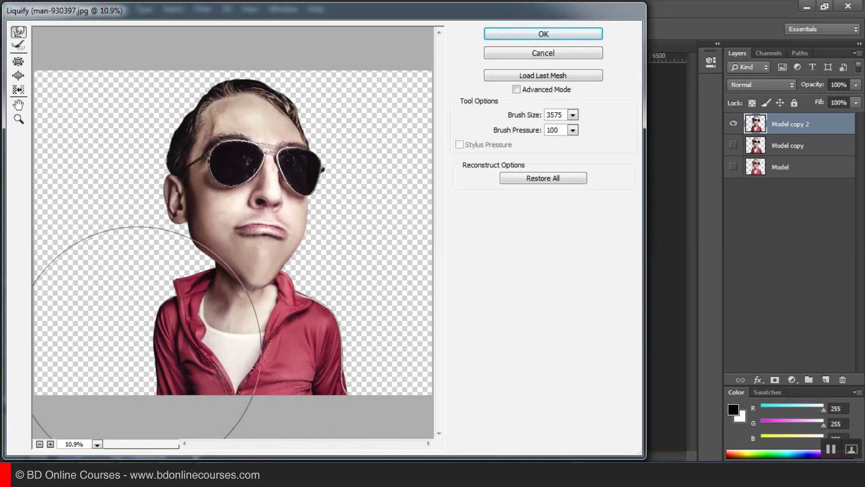
mouse_move(147, 342)
left_mouse_down()
mouse_move(156, 346)
mouse_move(144, 350)
left_mouse_up()
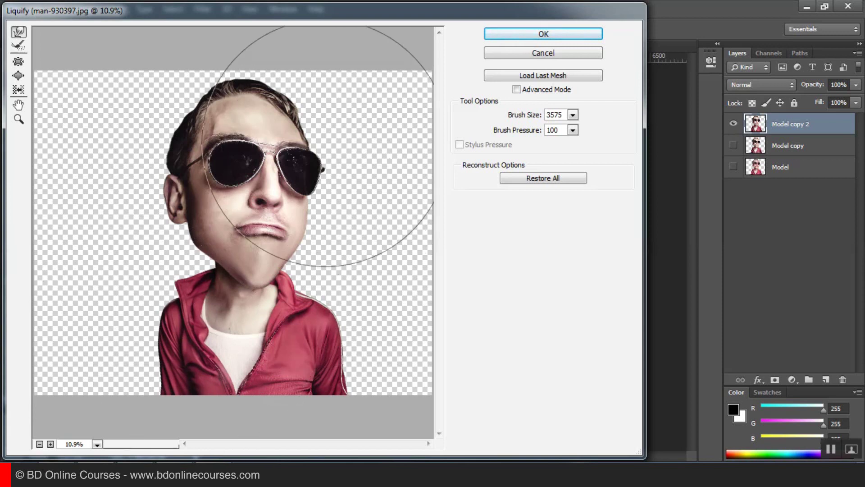
- With the Bloat tool, swell the nose and both sunglass lenses outward
left_click(18, 76)
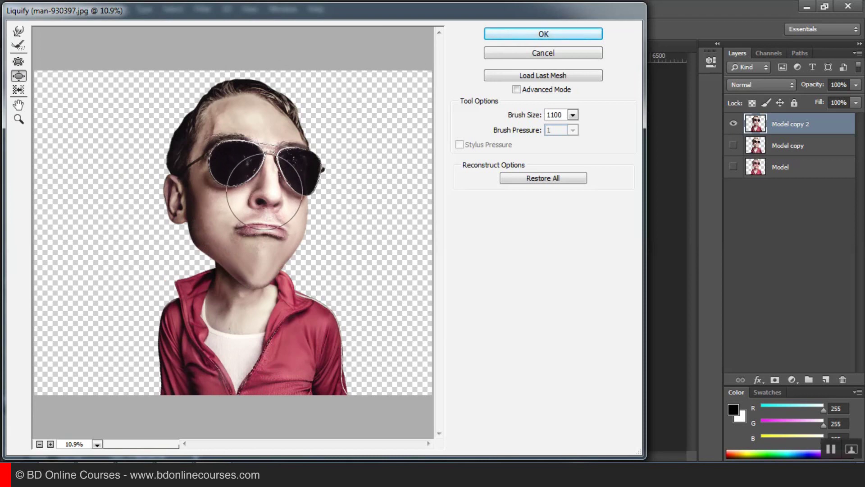
left_click_drag(265, 189, 268, 194)
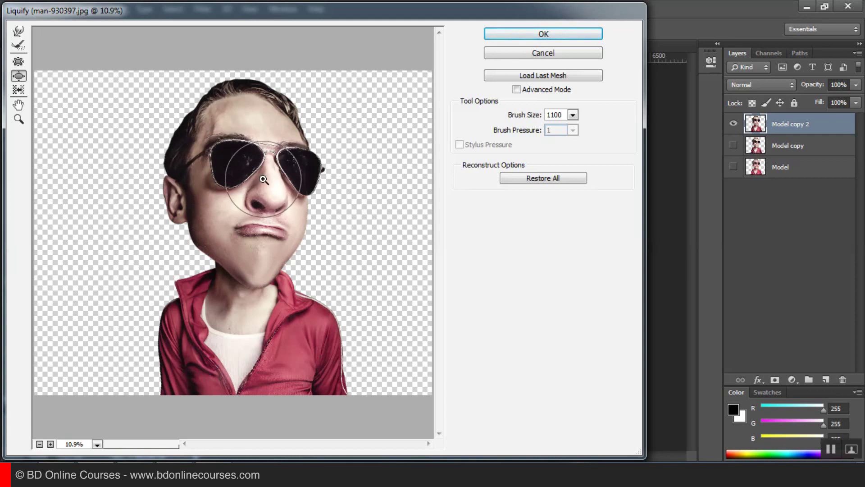
key("ctrl+space")
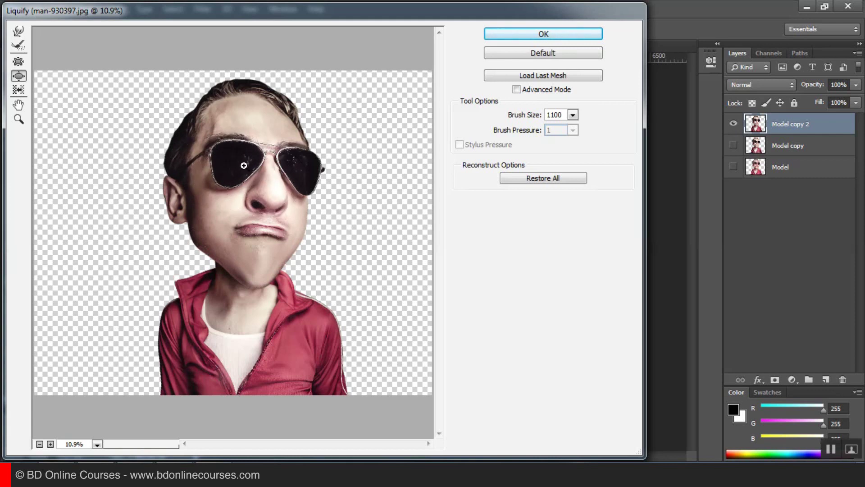
left_click_drag(243, 166, 233, 161)
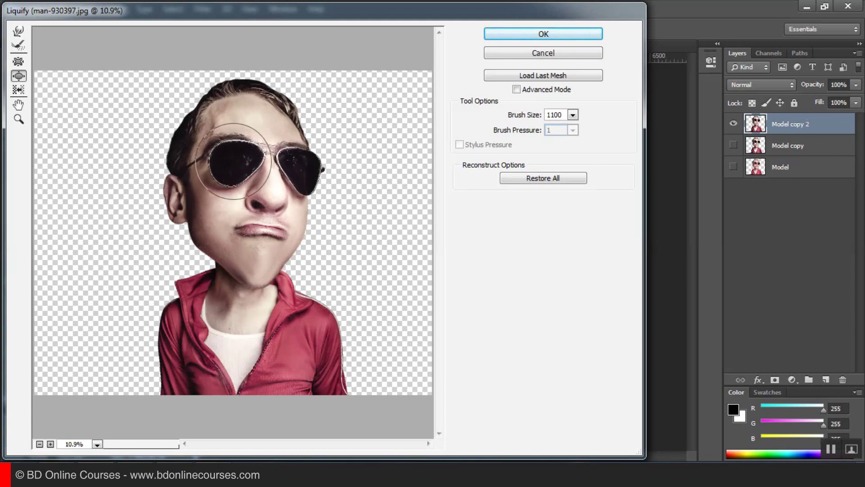
left_click_drag(234, 161, 230, 162)
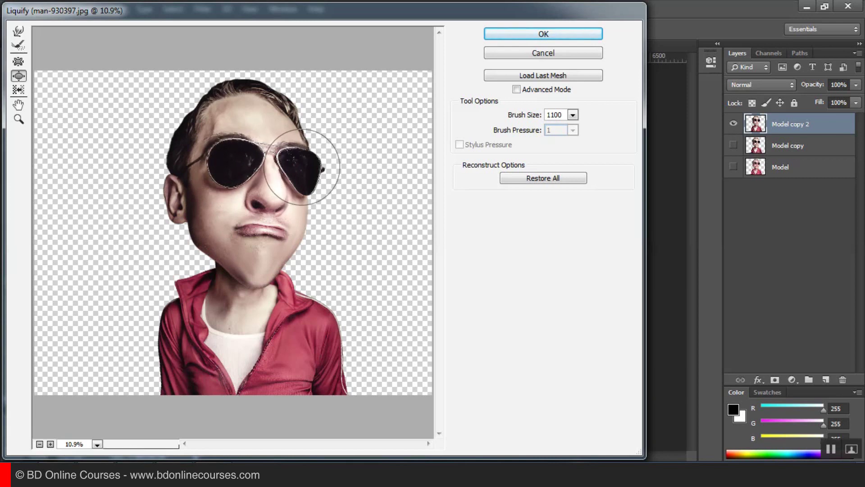
left_click_drag(303, 167, 310, 169)
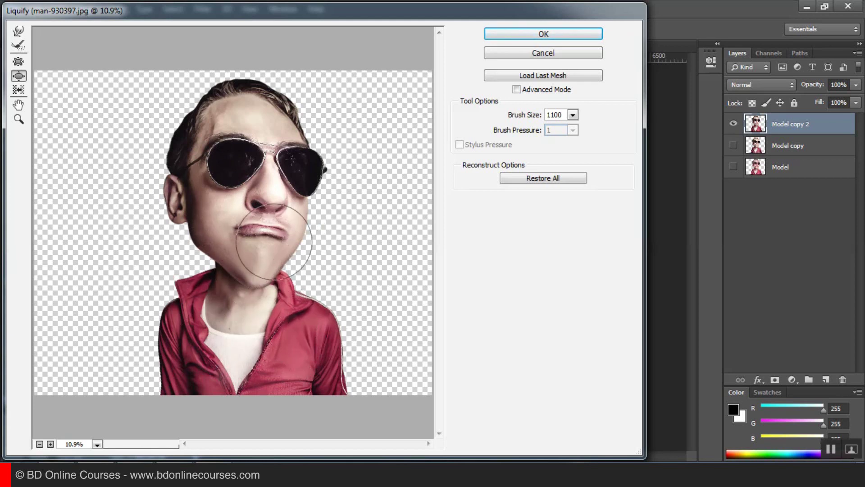
- Return to Forward Warp with the brush size set to 1194
left_click(15, 35)
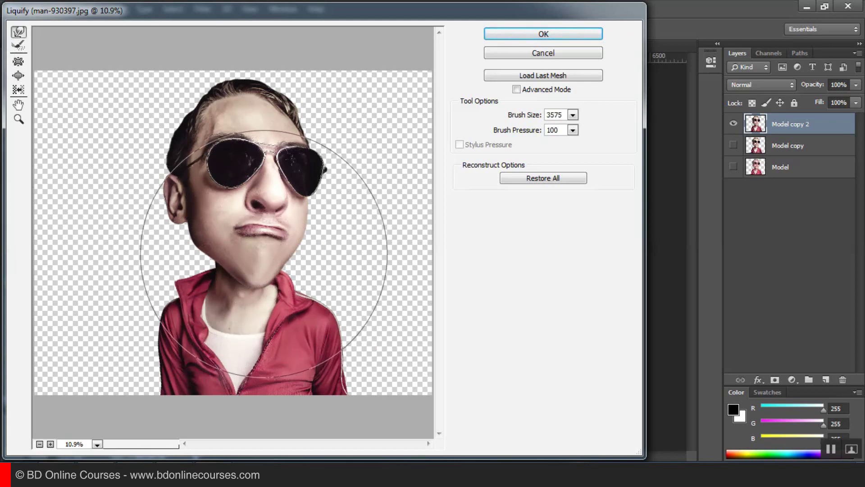
left_click(573, 130)
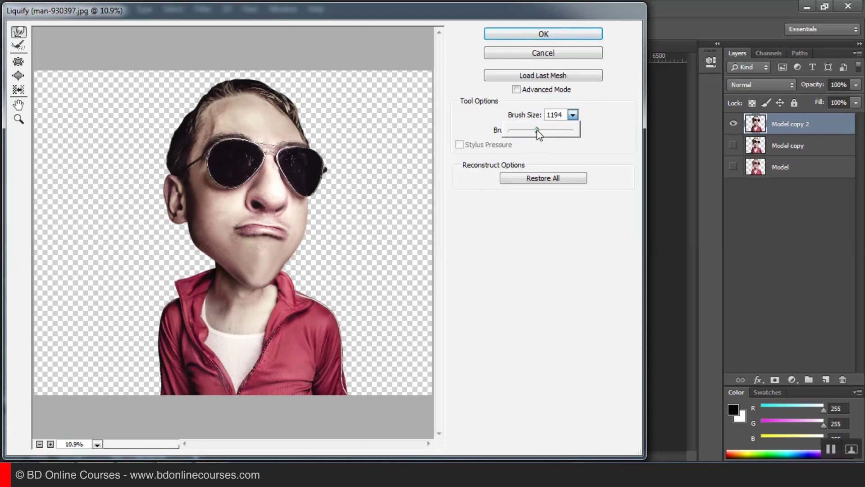
key("Return")
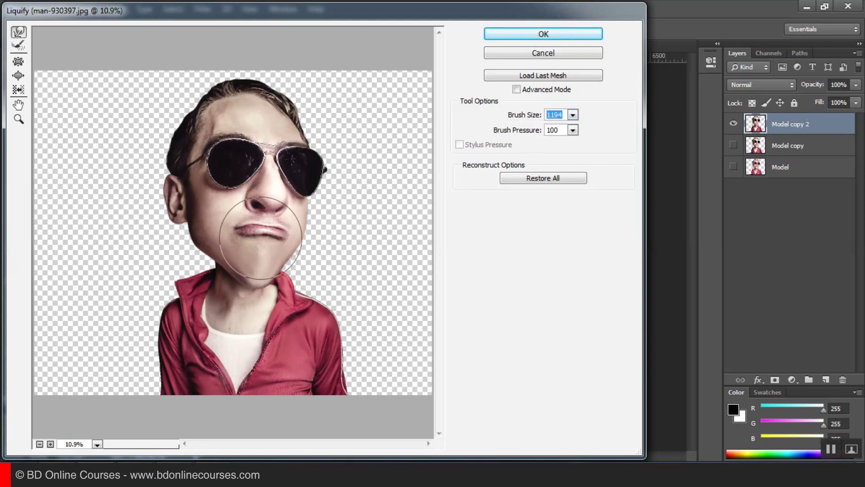
left_click(261, 238)
- Pull the mouth and chin lower and apply the Liquify result
left_click_drag(259, 241, 259, 278)
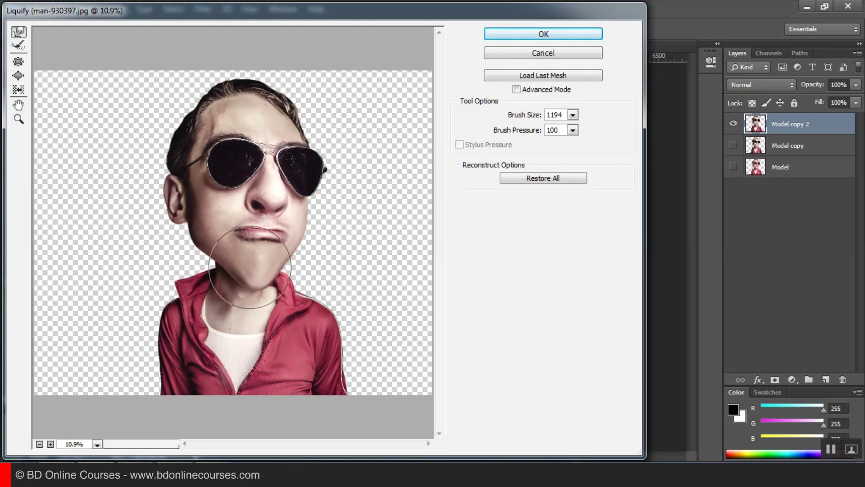
left_click_drag(250, 268, 253, 272)
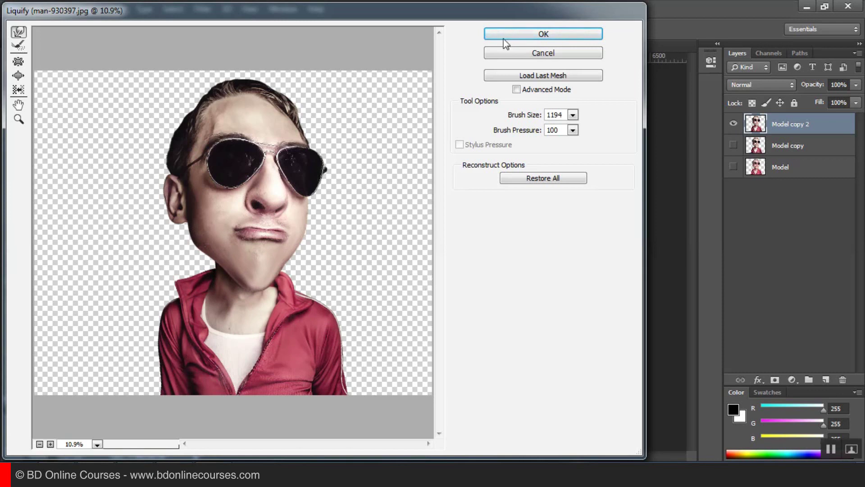
left_click(544, 35)
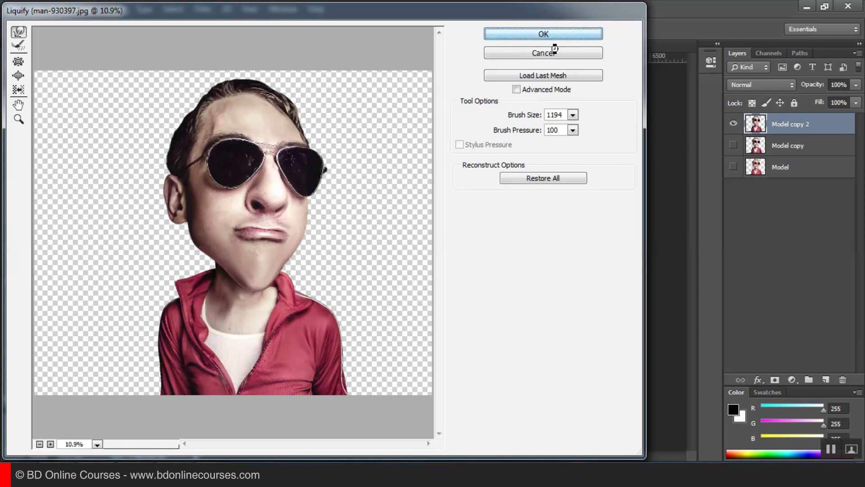
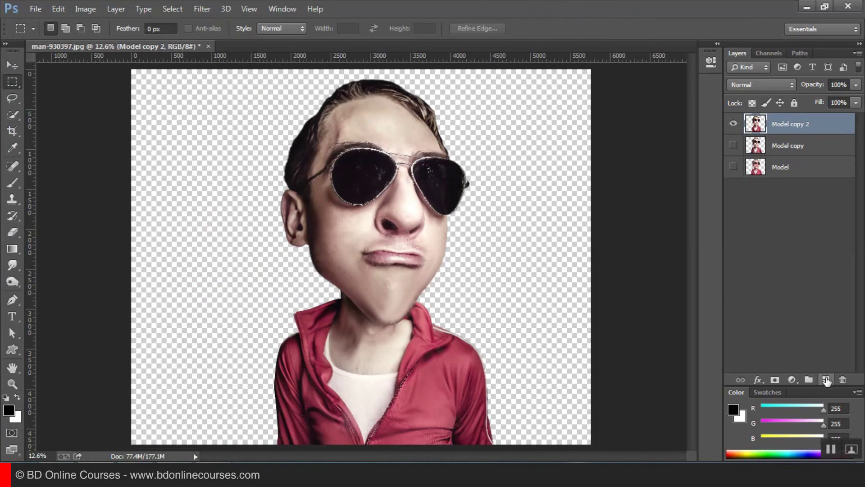
- Add a new Layer 1 above Model copy 2 and fill it with 50% Gray
left_click(826, 380)
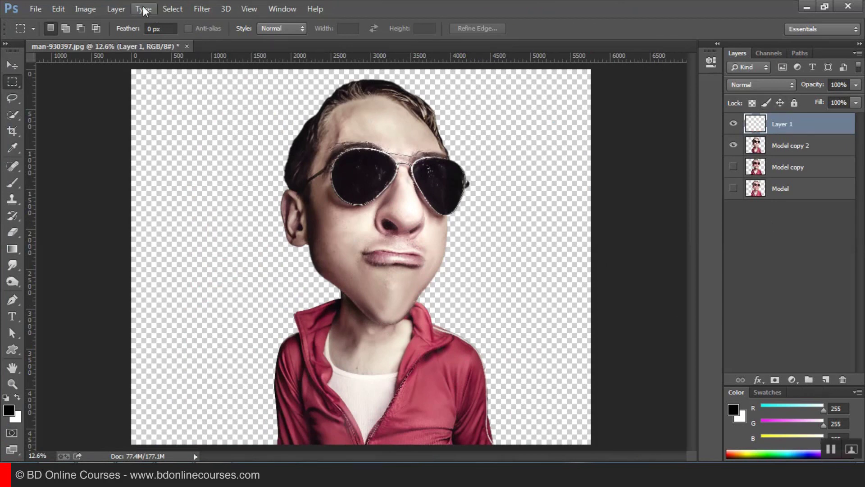
left_click(58, 9)
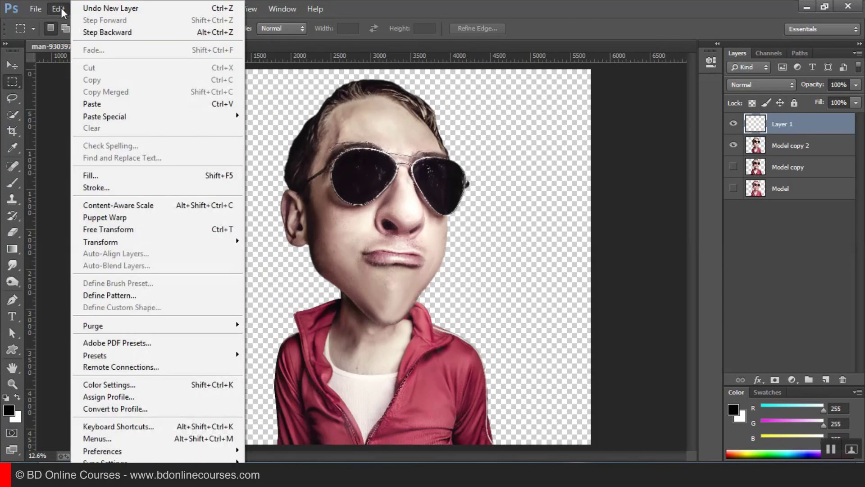
left_click(106, 176)
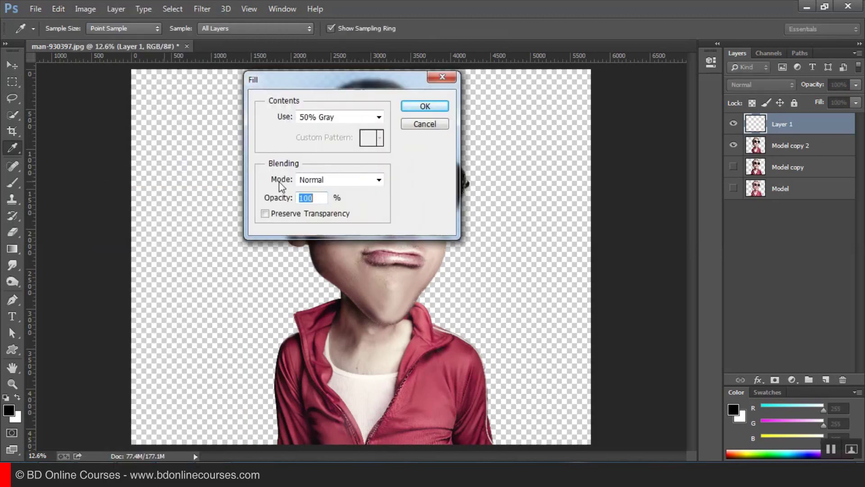
left_click(329, 116)
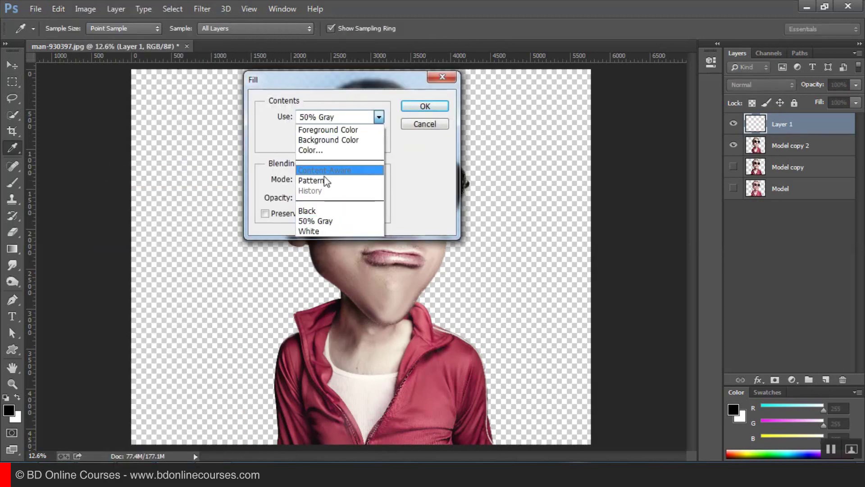
left_click(325, 222)
left_click(416, 107)
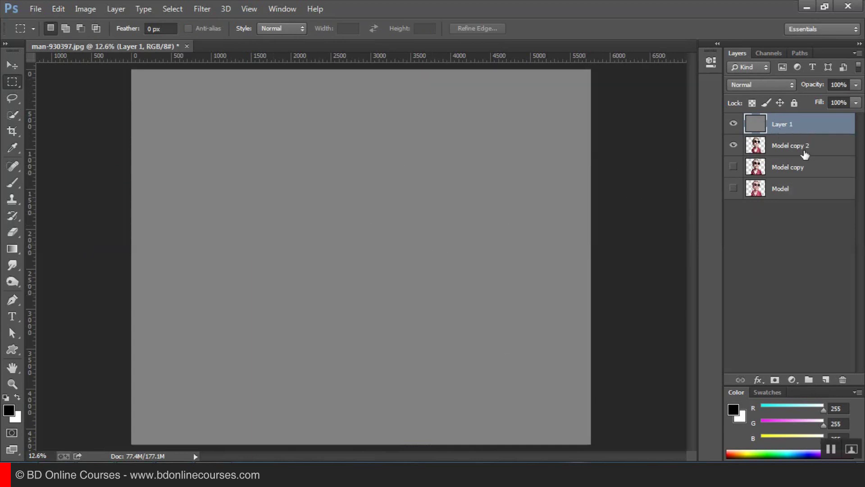
- Clip the gray Layer 1 to Model copy 2 and set its blend mode to Overlay
right_click(789, 132)
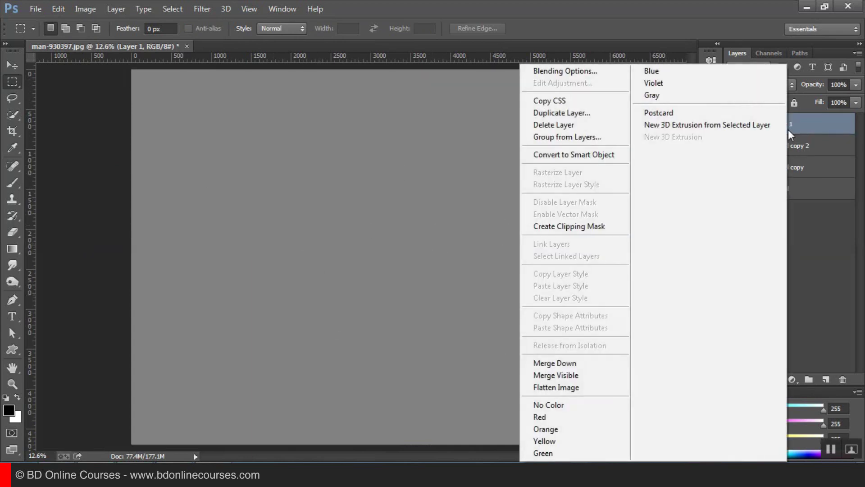
left_click(561, 229)
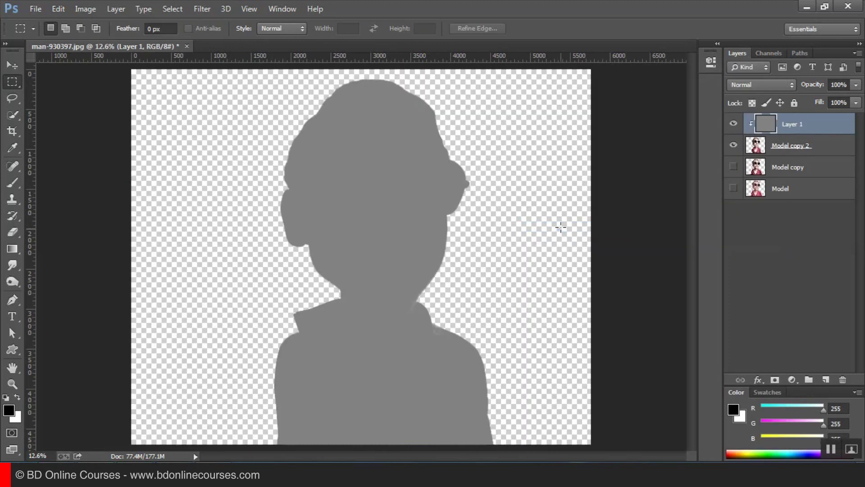
left_click(761, 86)
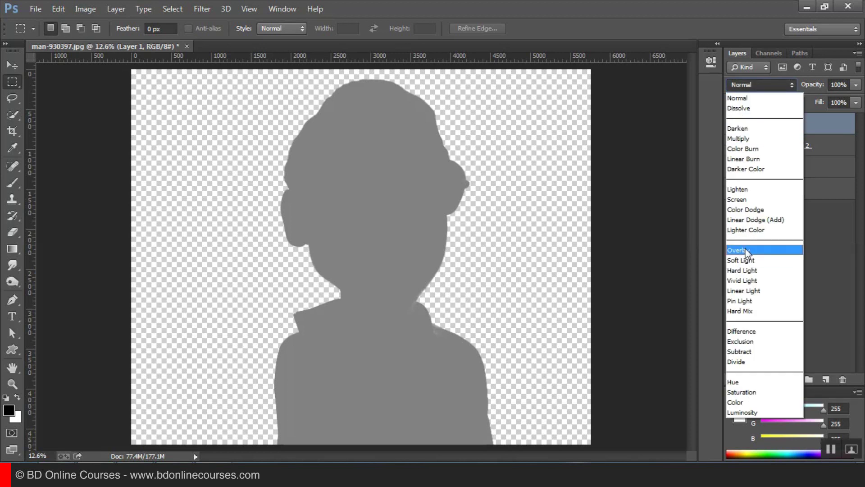
left_click(746, 250)
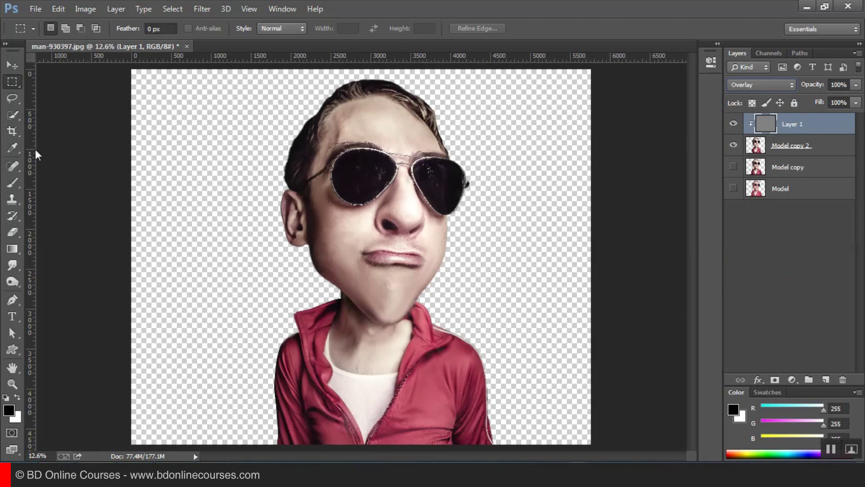
left_click(13, 282)
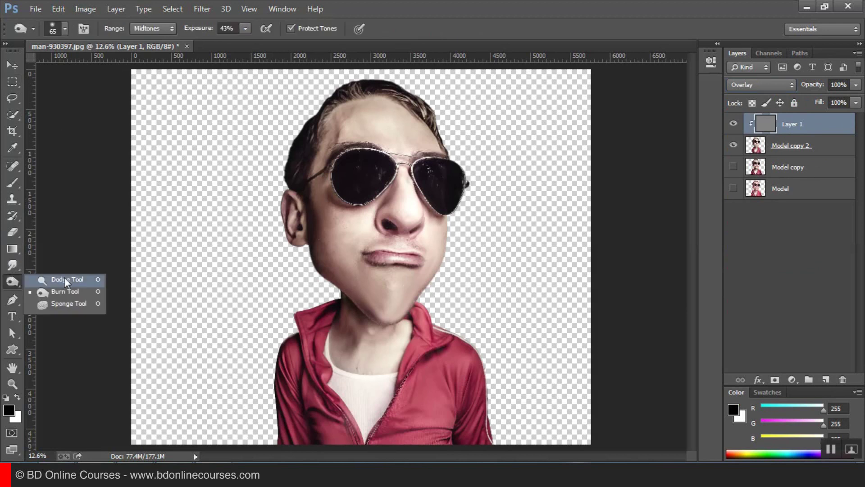
- Set the Dodge brush size to about 1053 px and zoom in on the face
left_click(45, 280)
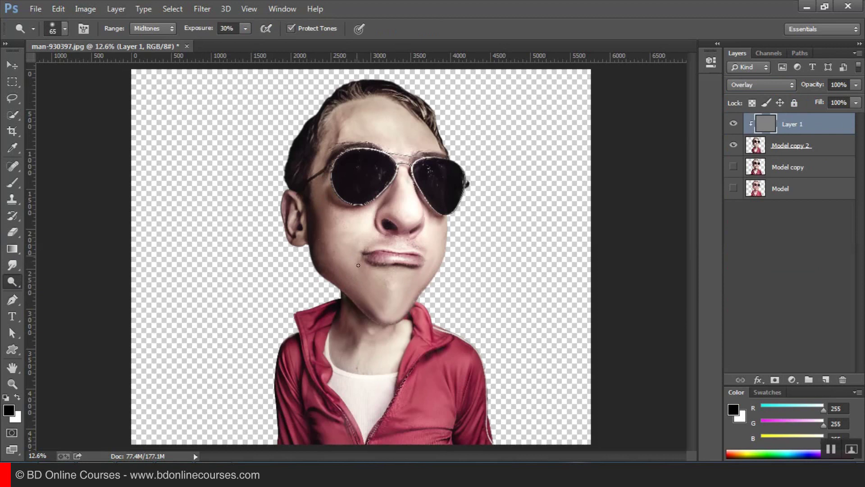
left_click(64, 28)
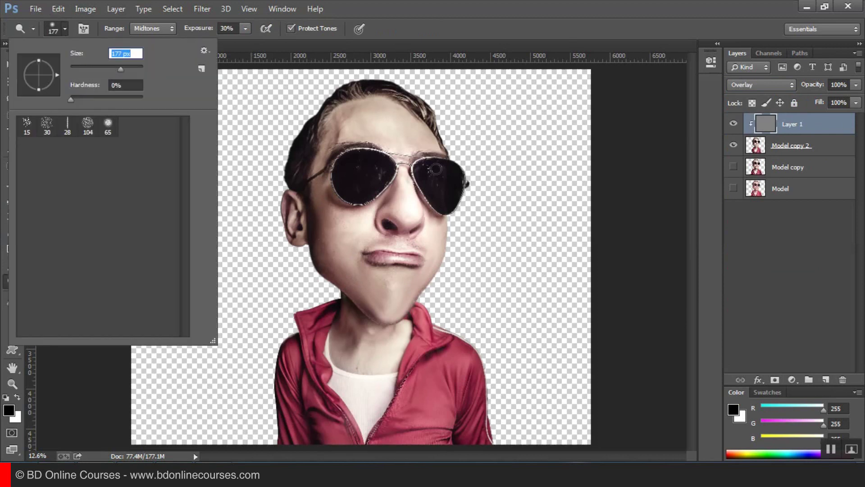
key("Return")
right_click(513, 151)
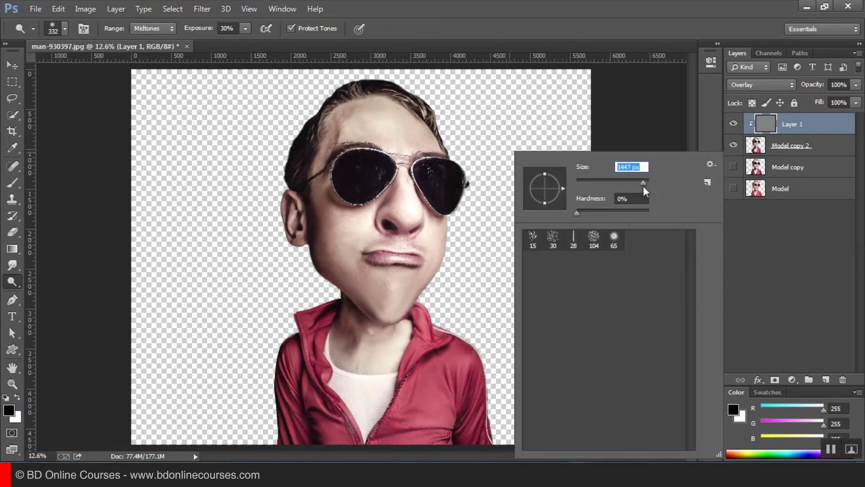
left_click_drag(643, 188, 646, 182)
left_click(536, 45)
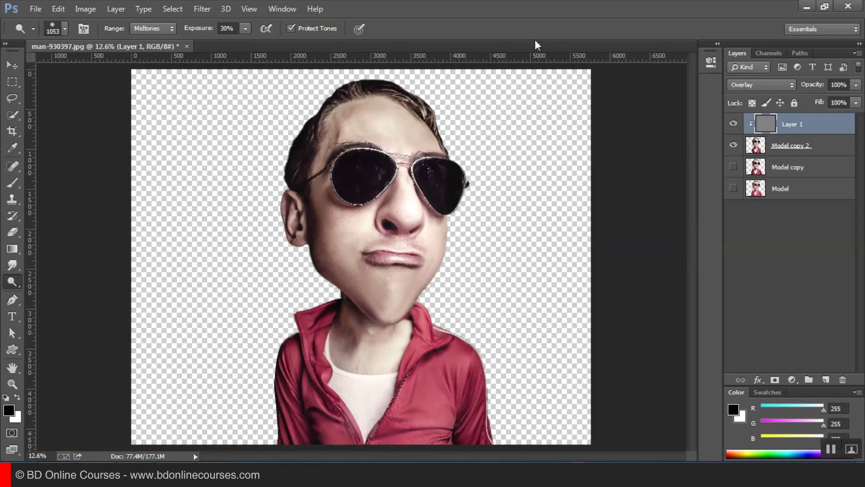
key("ctrl+plus")
left_click_drag(397, 159, 401, 183)
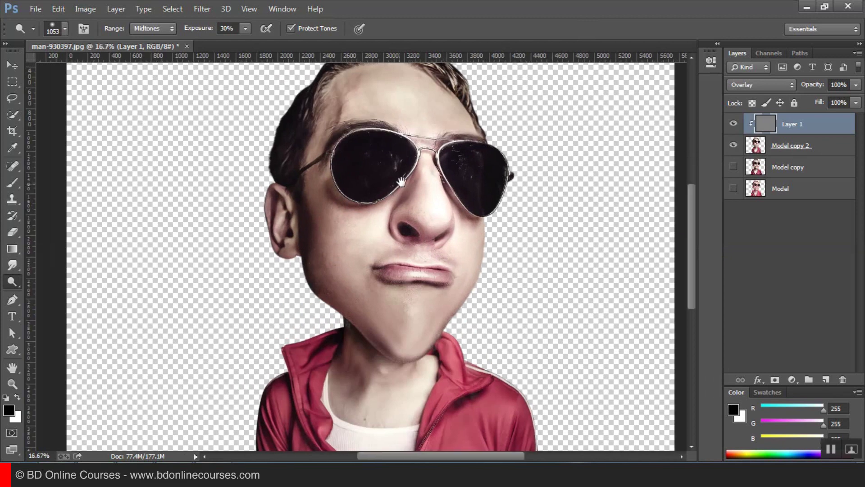
left_click(421, 193)
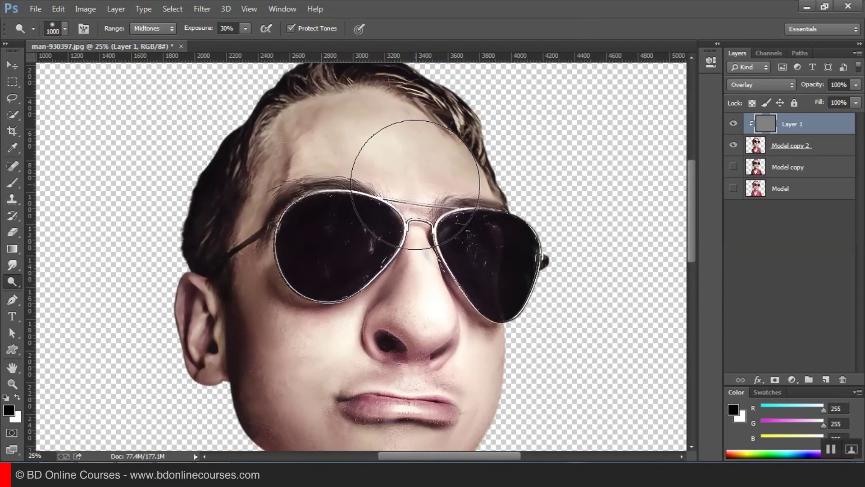
key("bracketleft")
key("bracketleft")
key("bracketleft")
key("bracketleft")
key("bracketleft")
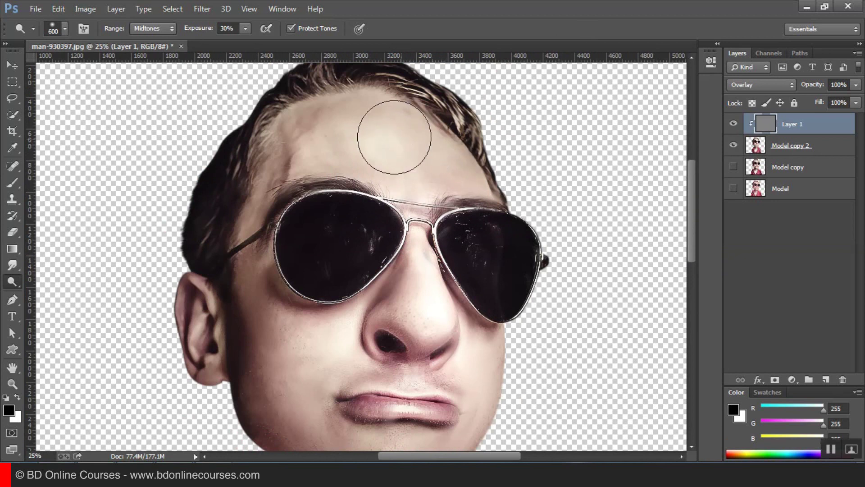
- Dodge the forehead, the skin around the chin and lip corner, and the lips with a 400 px brush
mouse_move(355, 133)
left_mouse_down()
mouse_move(402, 172)
mouse_move(428, 271)
mouse_move(434, 338)
mouse_move(396, 353)
mouse_move(363, 347)
mouse_move(403, 308)
left_mouse_up()
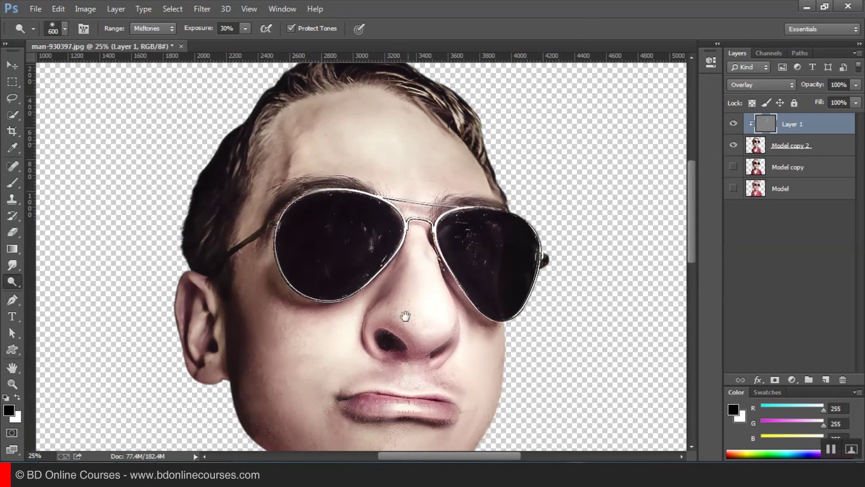
key("bracketleft")
key("bracketleft")
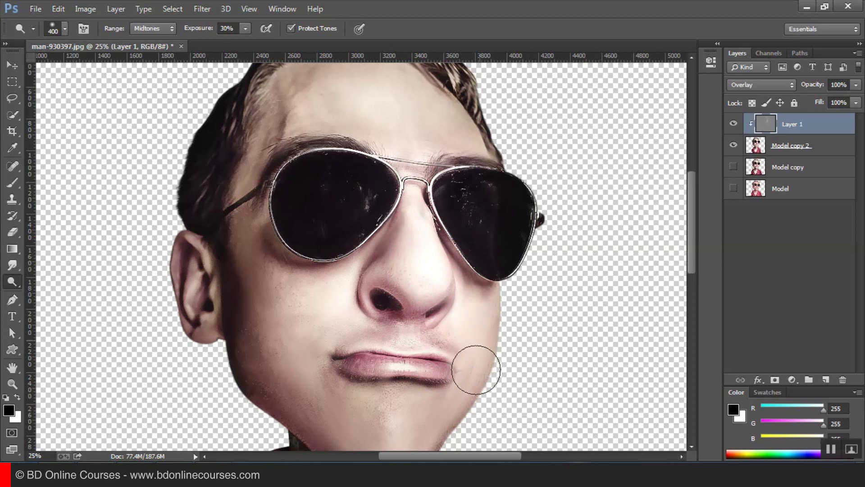
mouse_move(320, 395)
left_mouse_down()
mouse_move(414, 421)
mouse_move(363, 367)
mouse_move(442, 333)
mouse_move(450, 397)
left_mouse_up()
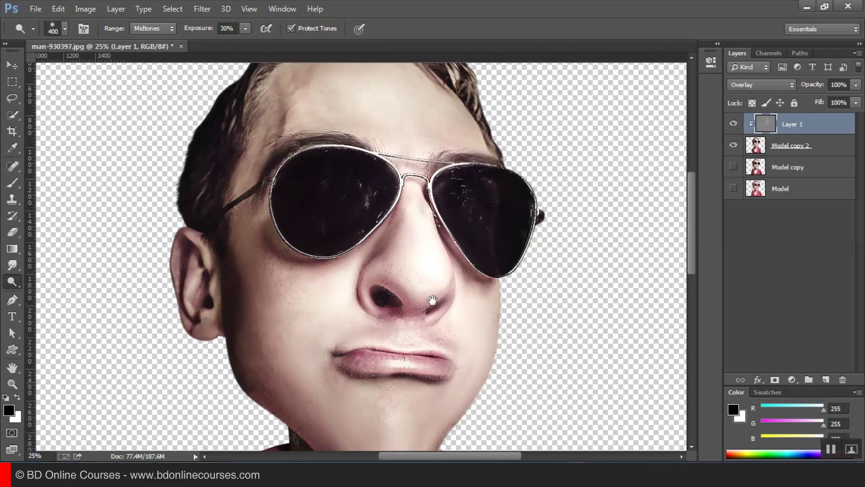
scroll(451, 397, "down", 3)
mouse_move(392, 293)
left_mouse_down()
mouse_move(448, 290)
mouse_move(363, 292)
left_mouse_up()
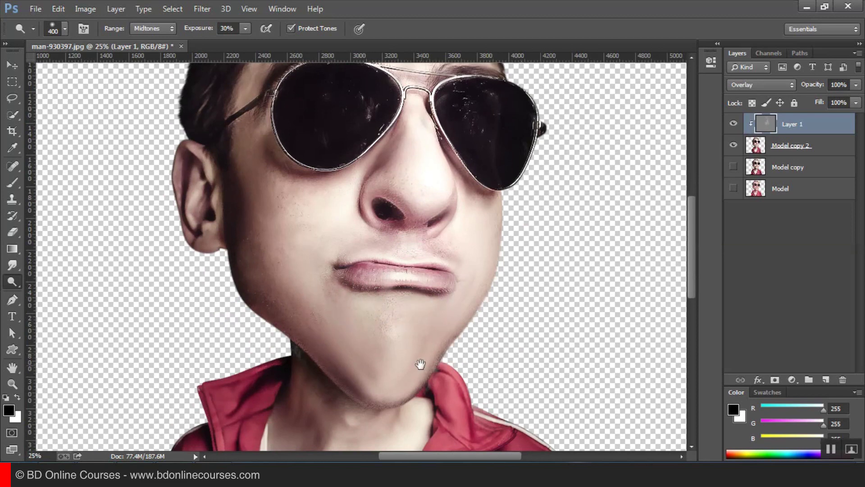
- Dodge the chin, jaw and chest of the red jacket, then return to the face
left_click_drag(419, 363, 438, 248)
mouse_move(369, 250)
left_mouse_down()
mouse_move(371, 202)
mouse_move(440, 257)
mouse_move(458, 199)
mouse_move(393, 315)
mouse_move(421, 354)
mouse_move(394, 332)
mouse_move(429, 309)
mouse_move(373, 409)
mouse_move(473, 345)
mouse_move(471, 433)
left_mouse_up()
scroll(493, 310, "down", 3)
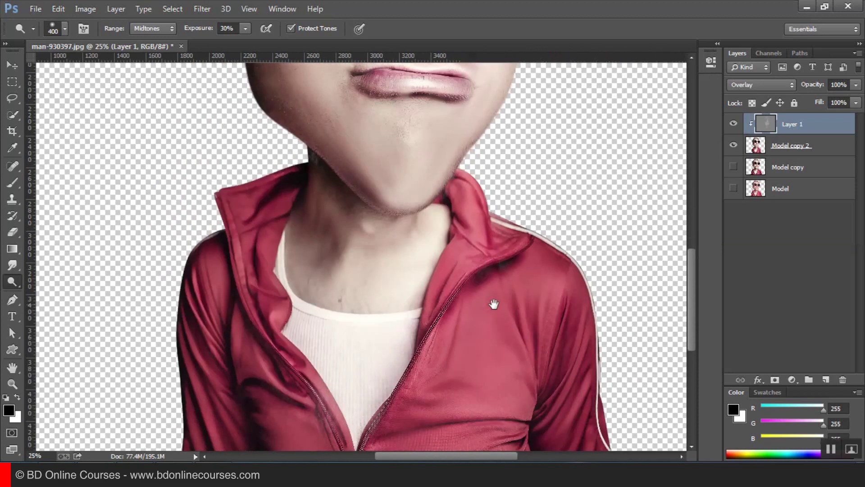
mouse_move(495, 360)
left_mouse_down()
mouse_move(432, 433)
mouse_move(232, 342)
mouse_move(231, 364)
mouse_move(184, 428)
mouse_move(260, 202)
left_mouse_up()
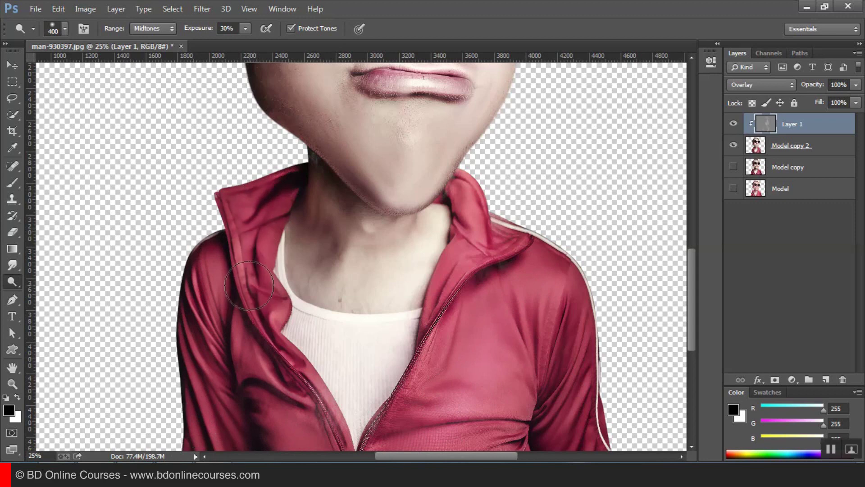
left_click_drag(389, 304, 400, 383)
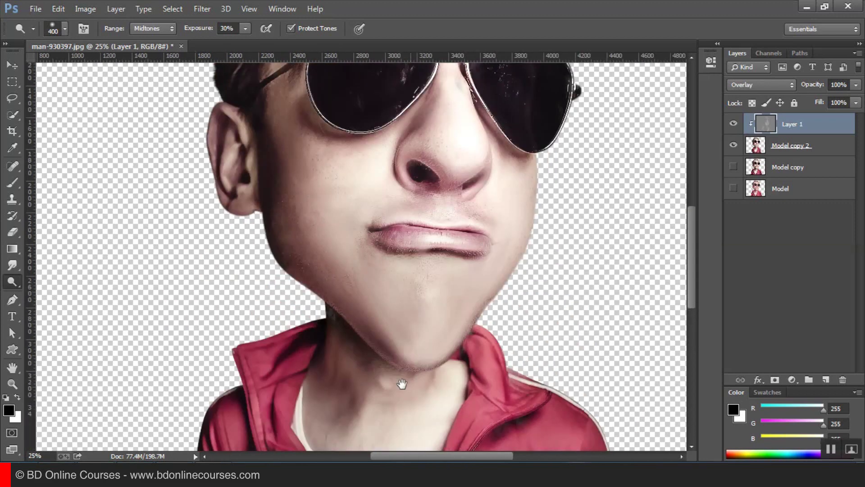
left_click_drag(367, 179, 377, 306)
left_click_drag(396, 191, 401, 221)
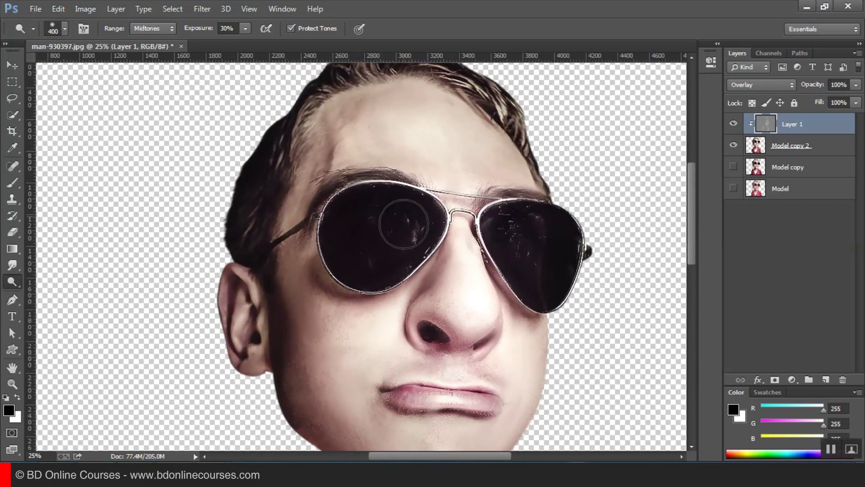
right_click(7, 277)
- Switch to the Burn tool and size its brush down to 200 px
left_click(50, 289)
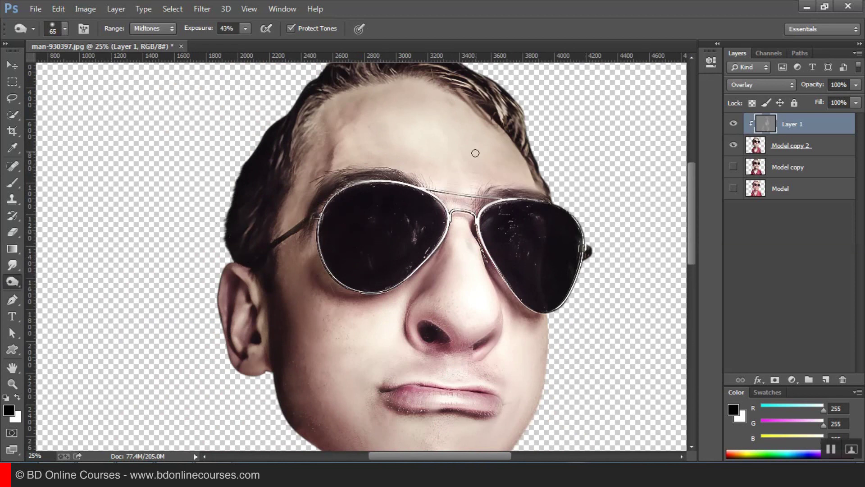
right_click(464, 131)
left_click_drag(530, 162, 588, 164)
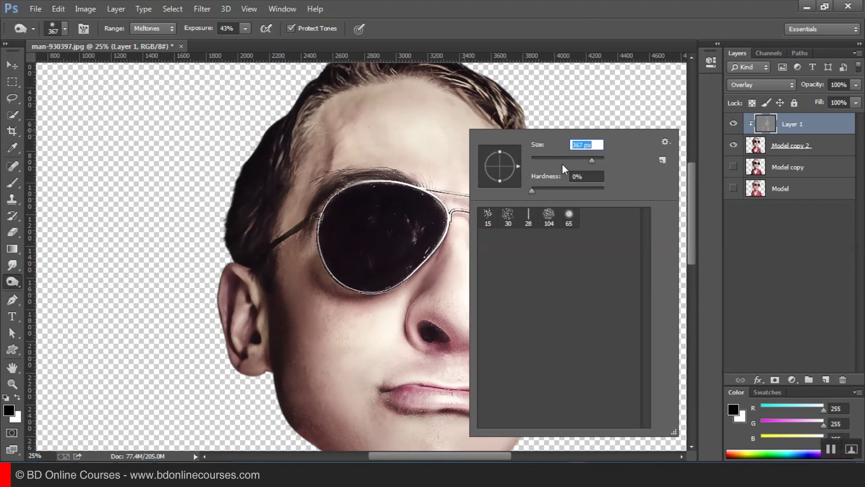
key("Return")
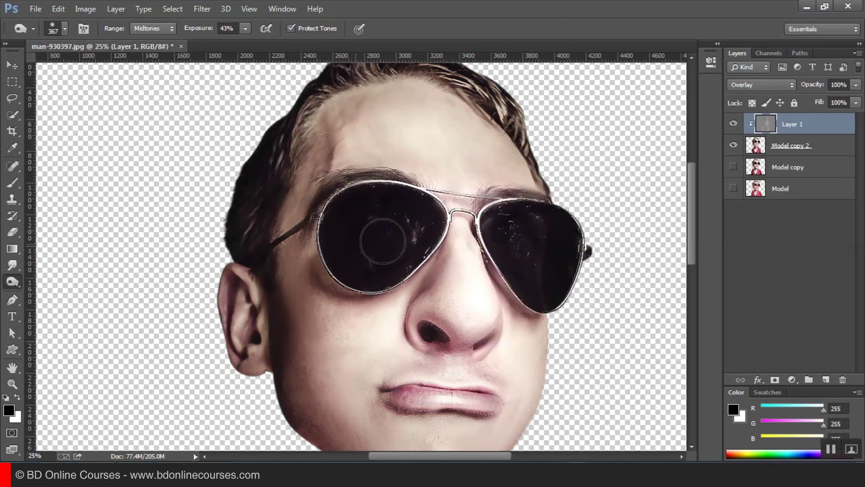
left_click_drag(450, 286, 443, 222)
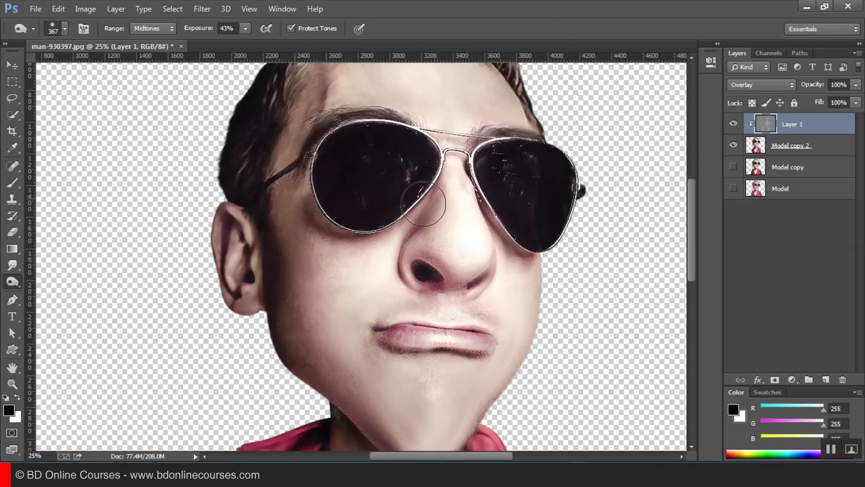
key("bracketleft")
key("bracketleft")
key("bracketleft")
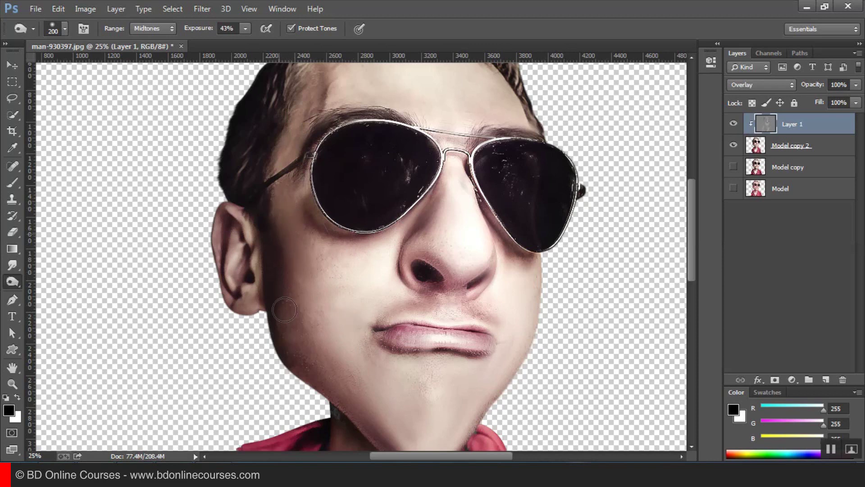
- Burn darker shadows along the jaw edge and on the neck under the jaw
left_click_drag(344, 368, 338, 240)
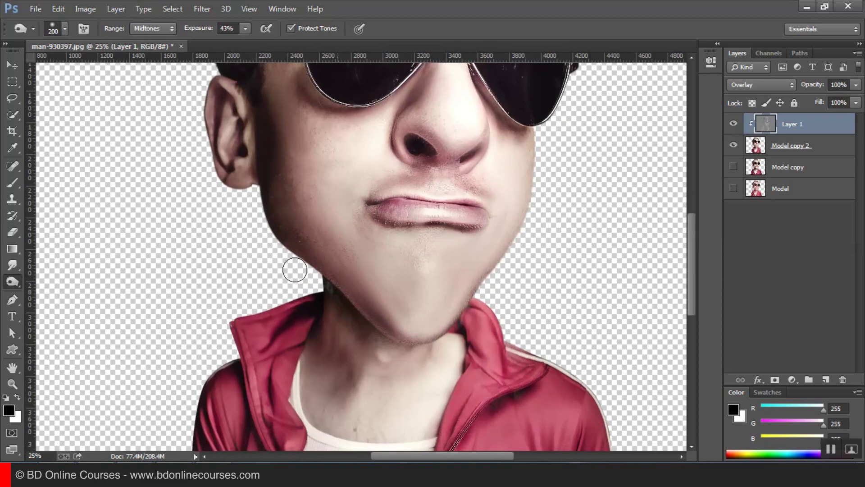
left_click_drag(392, 341, 404, 339)
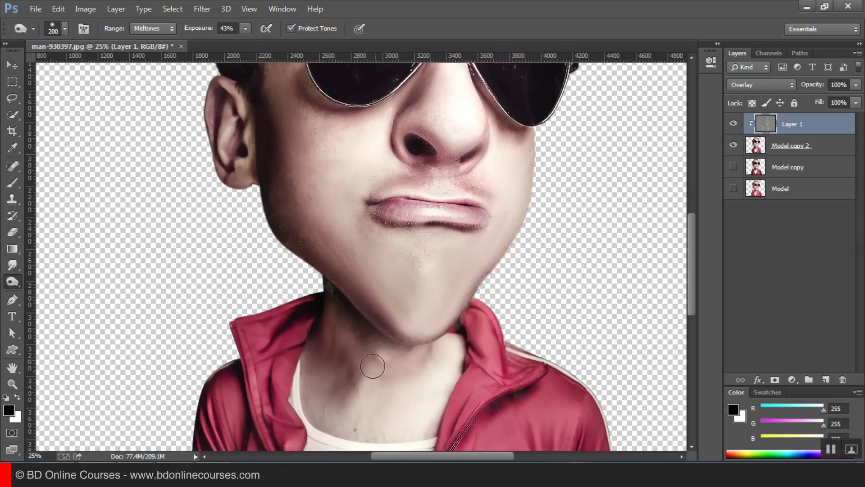
mouse_move(367, 361)
left_mouse_down()
mouse_move(310, 396)
mouse_move(341, 306)
mouse_move(311, 361)
mouse_move(318, 311)
mouse_move(270, 344)
left_mouse_up()
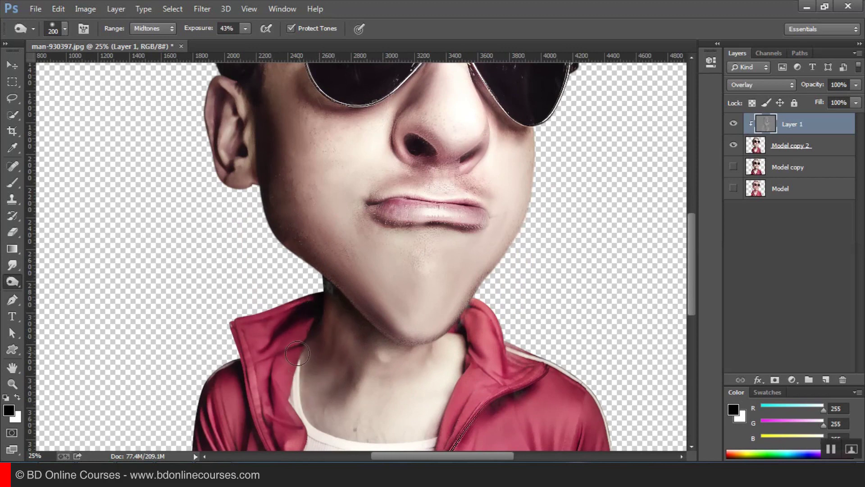
scroll(257, 383, "down", 3)
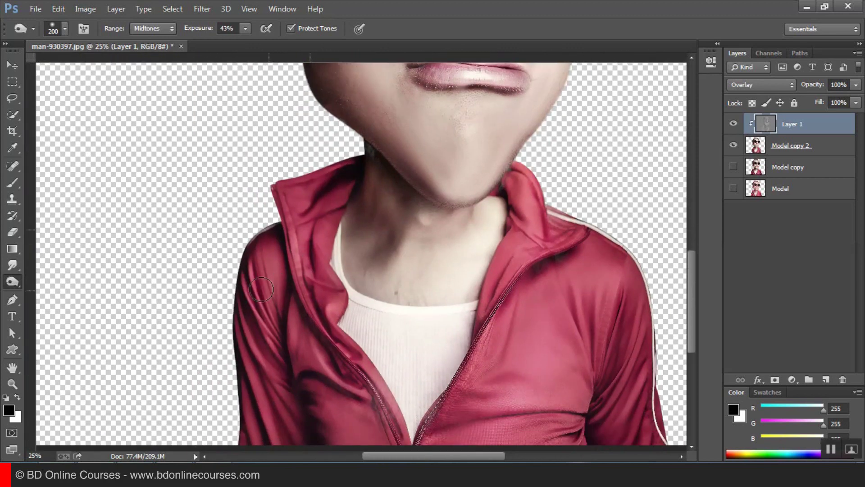
key("ctrl+r")
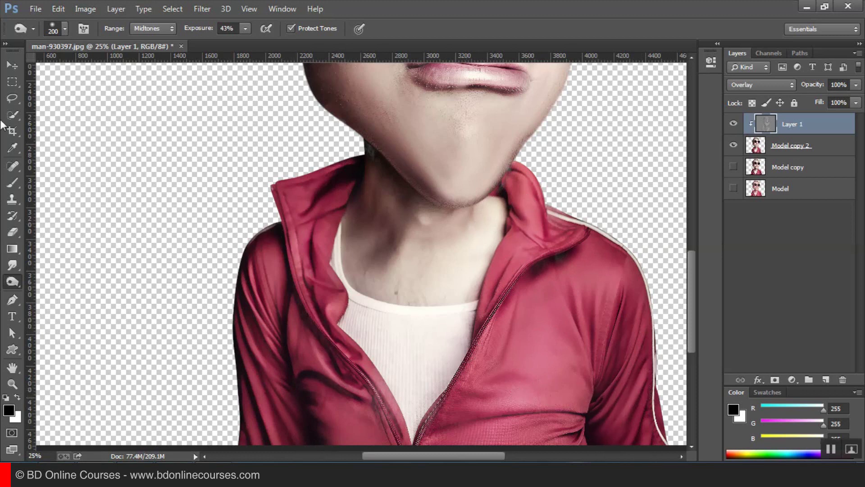
- Fit the image on screen, compare with and without shading, and merge Layer 1 down into Model copy 2
left_click(12, 82)
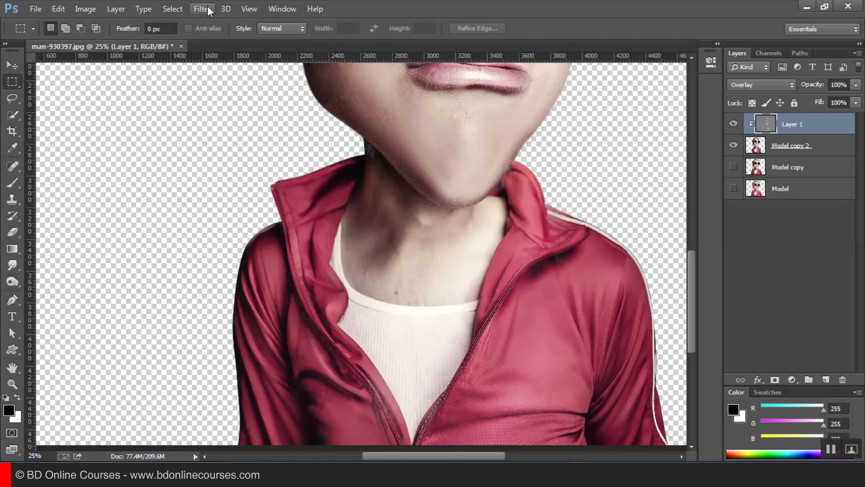
left_click(253, 10)
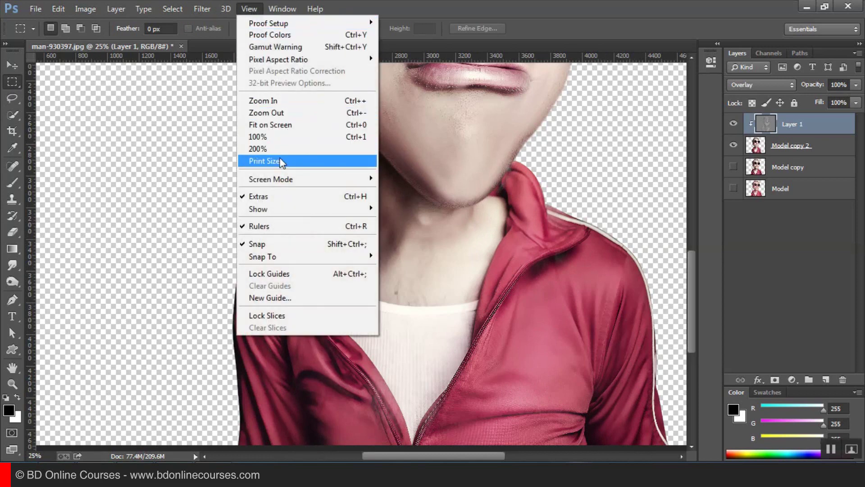
left_click(271, 125)
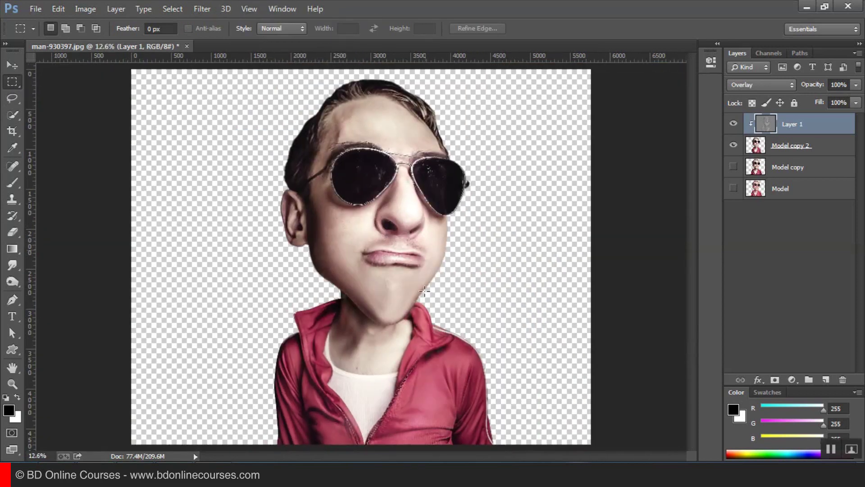
left_click(733, 124)
left_click(859, 53)
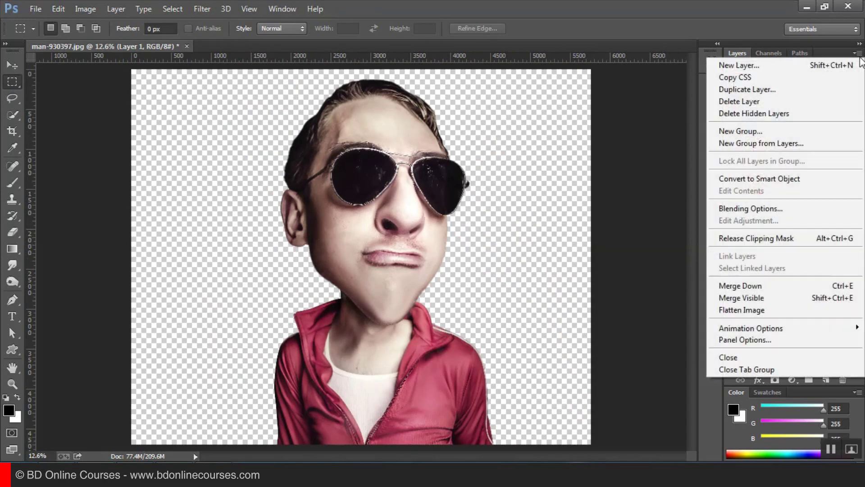
left_click(740, 286)
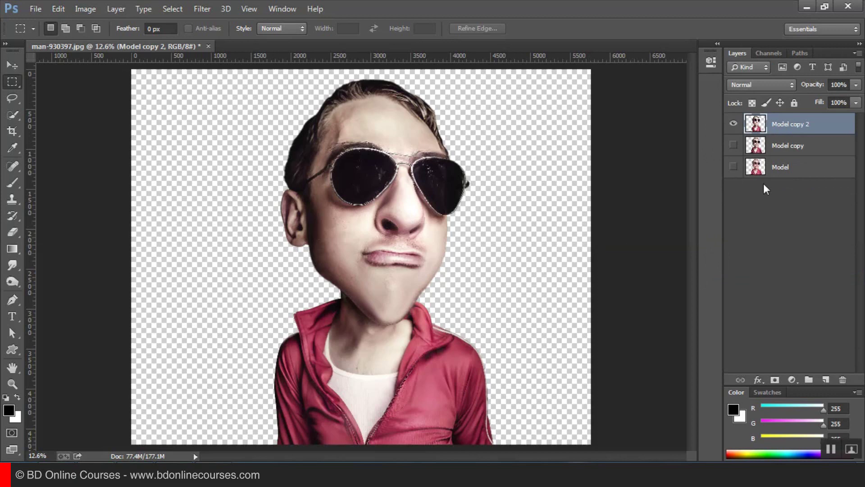
left_click(203, 9)
- In the Camera Raw Filter, set Vibrance -20, Saturation -31, Exposure -0.35 and Blacks +55
left_click(229, 82)
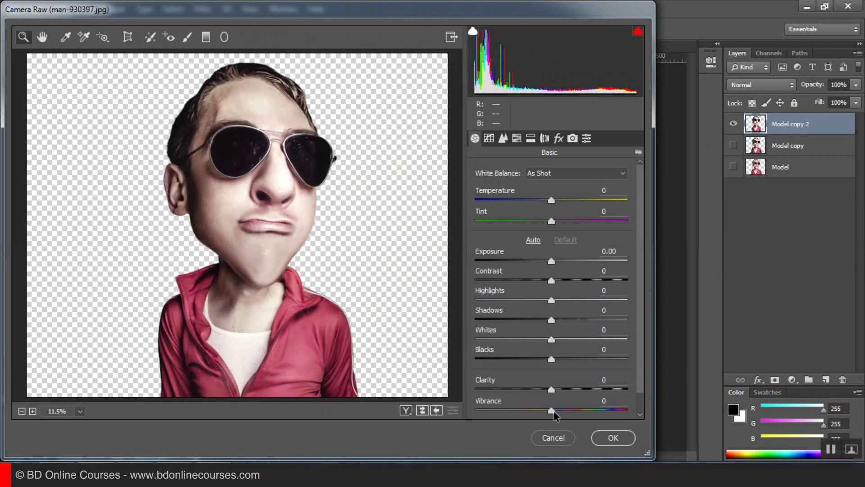
mouse_move(551, 411)
left_mouse_down()
mouse_move(572, 411)
mouse_move(531, 411)
mouse_move(575, 411)
mouse_move(511, 413)
left_mouse_up()
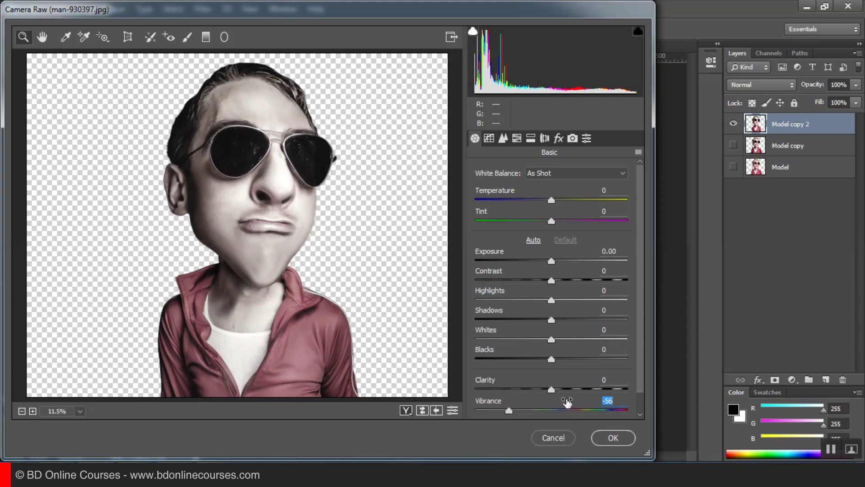
scroll(559, 394, "down", 1)
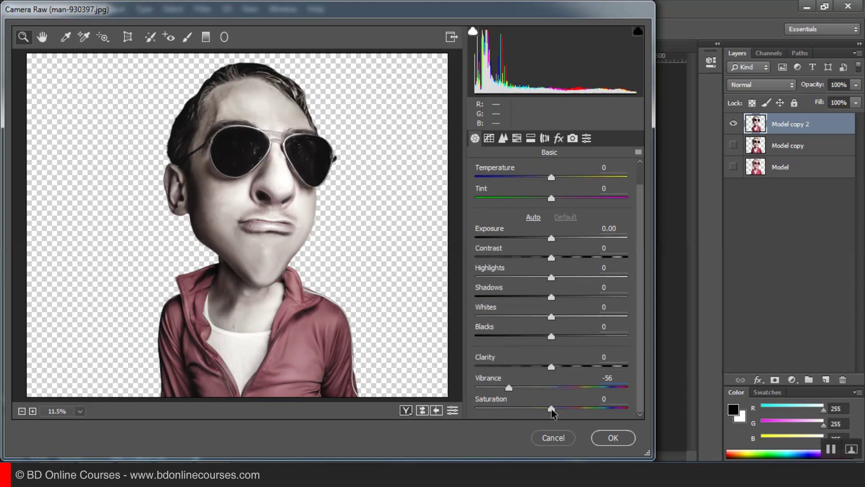
mouse_move(552, 408)
left_mouse_down()
mouse_move(563, 409)
mouse_move(523, 411)
mouse_move(542, 389)
mouse_move(573, 394)
mouse_move(536, 391)
left_mouse_up()
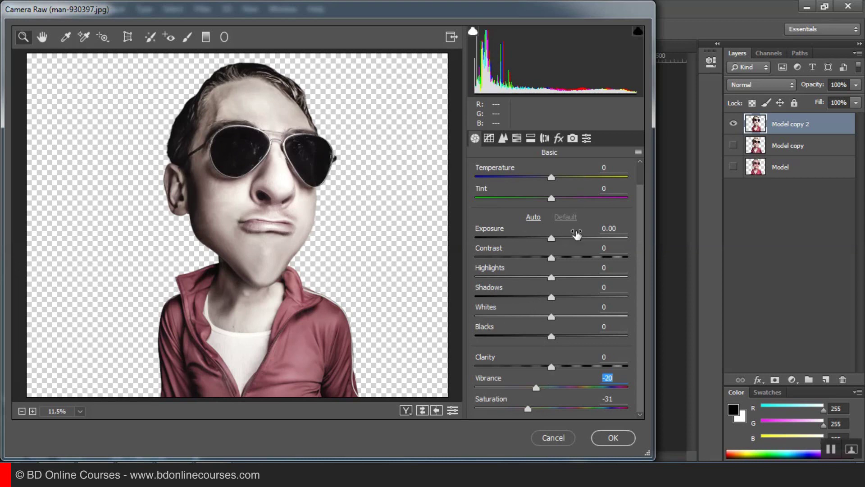
left_click_drag(551, 239, 546, 239)
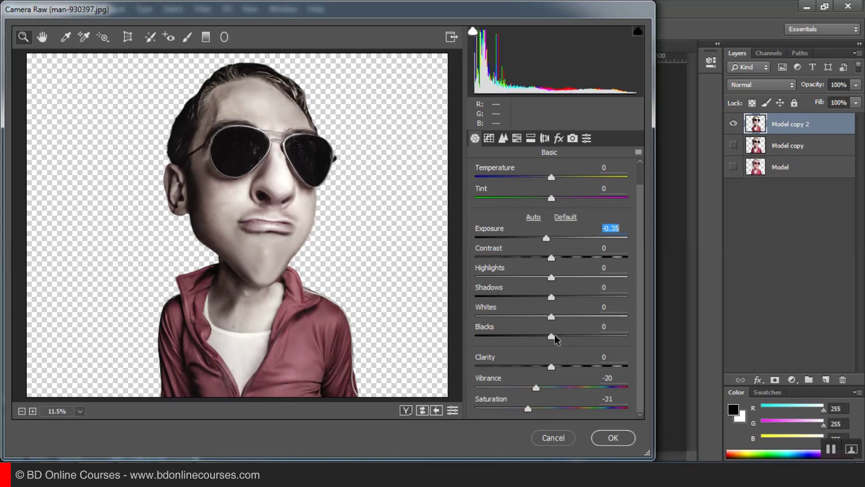
left_click_drag(552, 337, 596, 341)
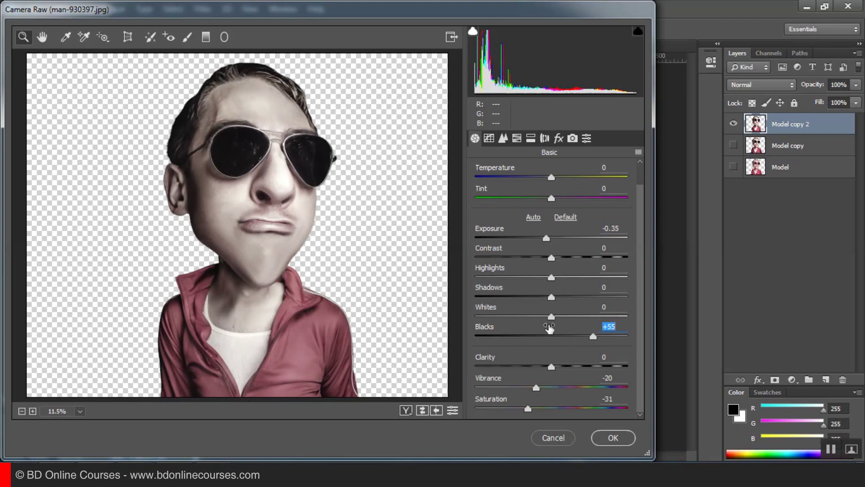
- Set Whites +40, Highlights +12, Shadows -26, Contrast +15, Temperature -7, Tint -10, and apply the filter
left_click_drag(551, 316, 585, 323)
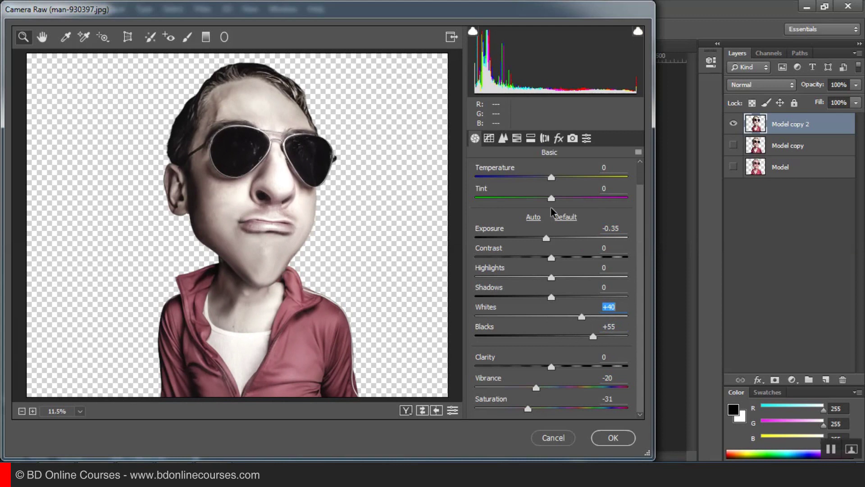
left_click_drag(554, 279, 573, 279)
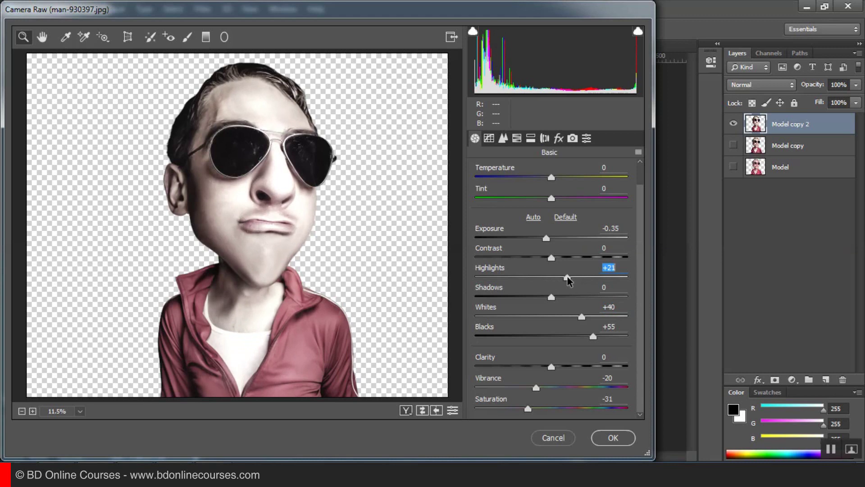
left_click_drag(569, 281, 565, 281)
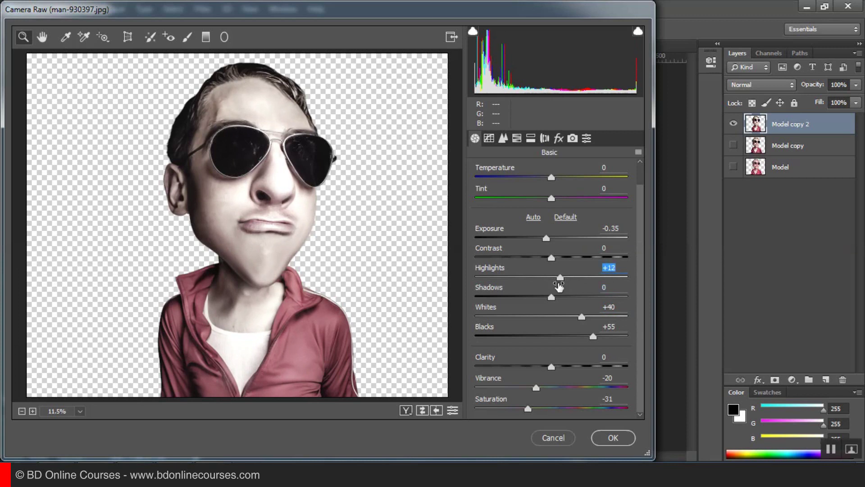
mouse_move(551, 297)
left_mouse_down()
mouse_move(539, 297)
mouse_move(572, 301)
mouse_move(534, 299)
mouse_move(534, 307)
left_mouse_up()
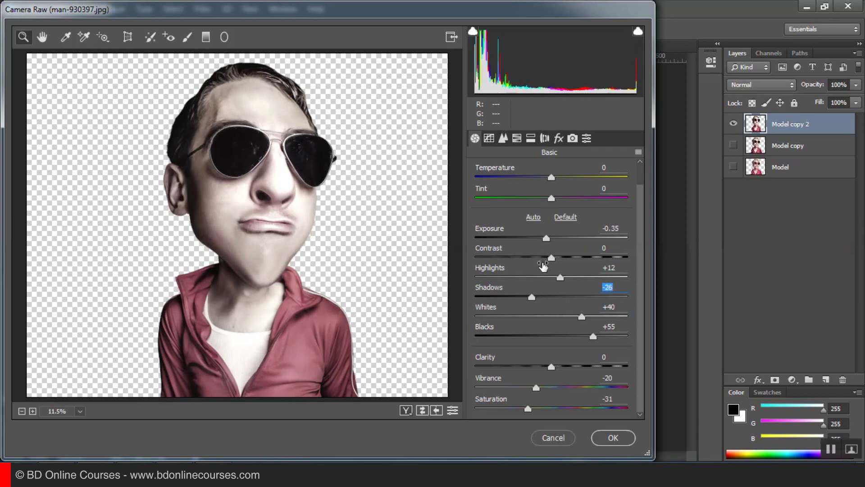
mouse_move(551, 260)
left_mouse_down()
mouse_move(562, 261)
mouse_move(531, 260)
mouse_move(562, 267)
left_mouse_up()
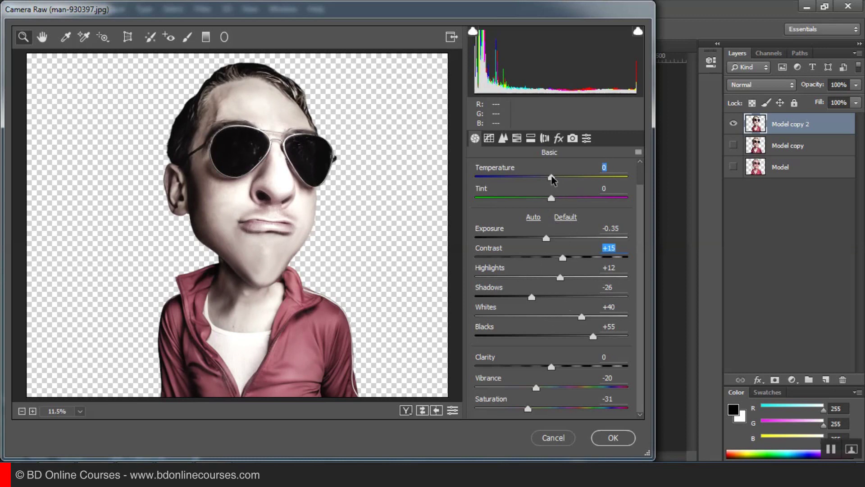
mouse_move(552, 179)
left_mouse_down()
mouse_move(560, 178)
mouse_move(547, 180)
mouse_move(545, 199)
mouse_move(563, 202)
mouse_move(547, 205)
left_mouse_up()
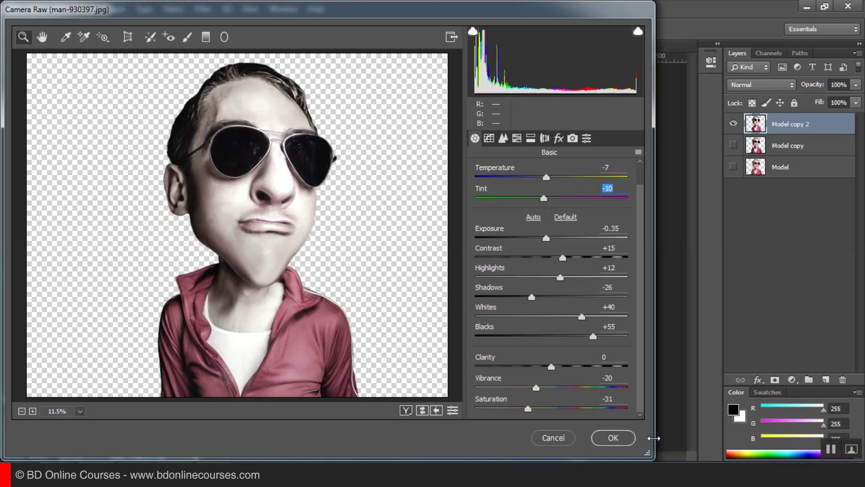
left_click(610, 441)
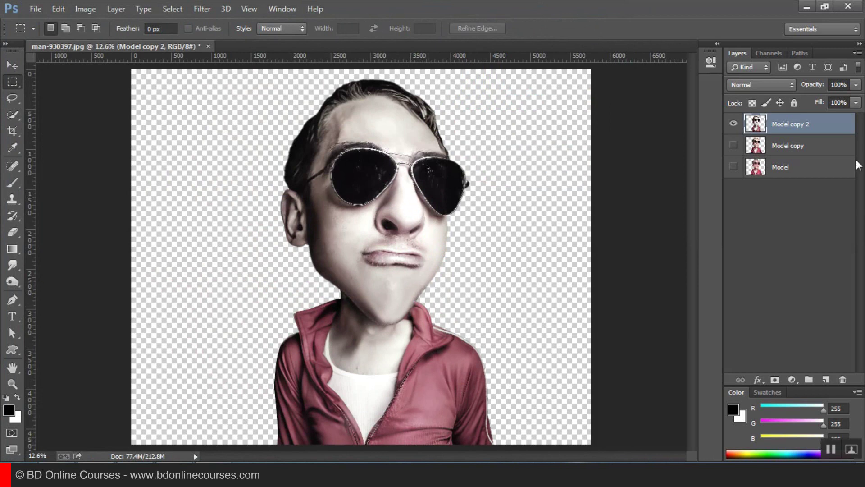
- Select the Model copy layer, closing the fill/adjustment layer menu without adding anything
left_click(789, 150)
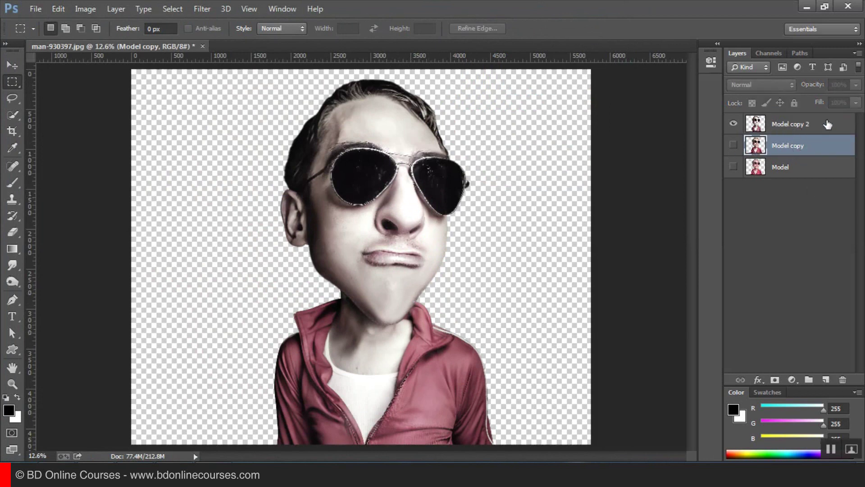
left_click(791, 379)
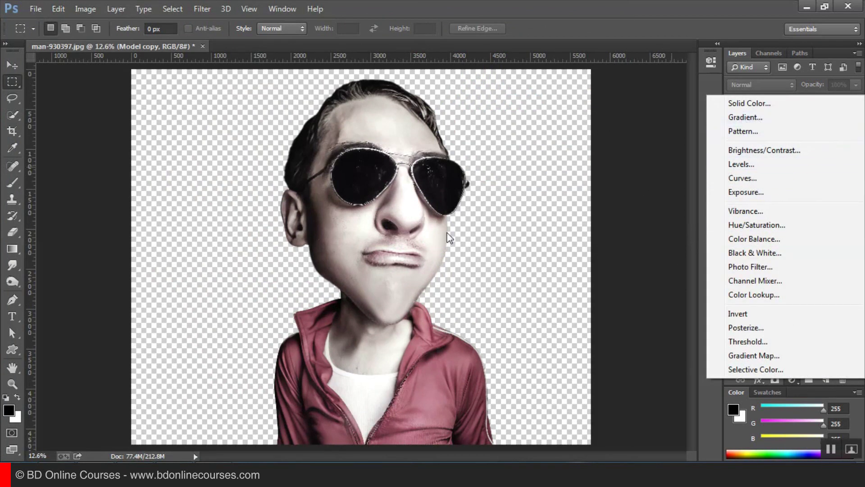
left_click(368, 243)
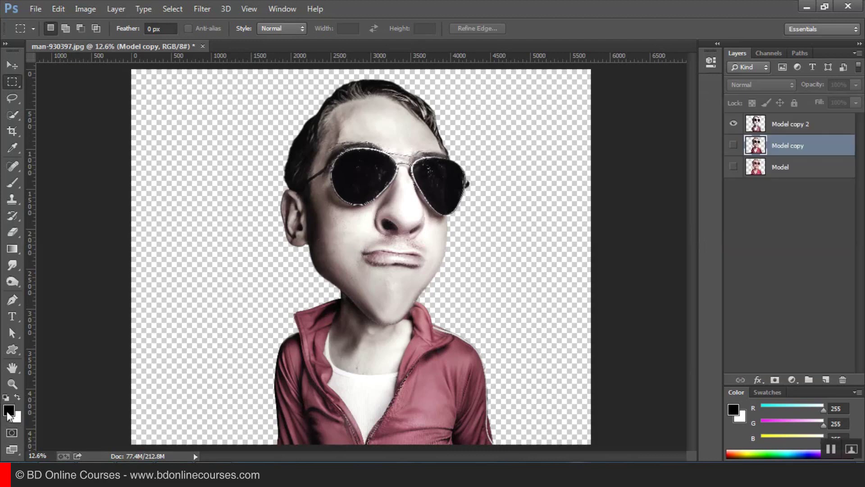
- Copy d87c19 from the Notepad colour codes and set it as the foreground colour
key("alt+Tab")
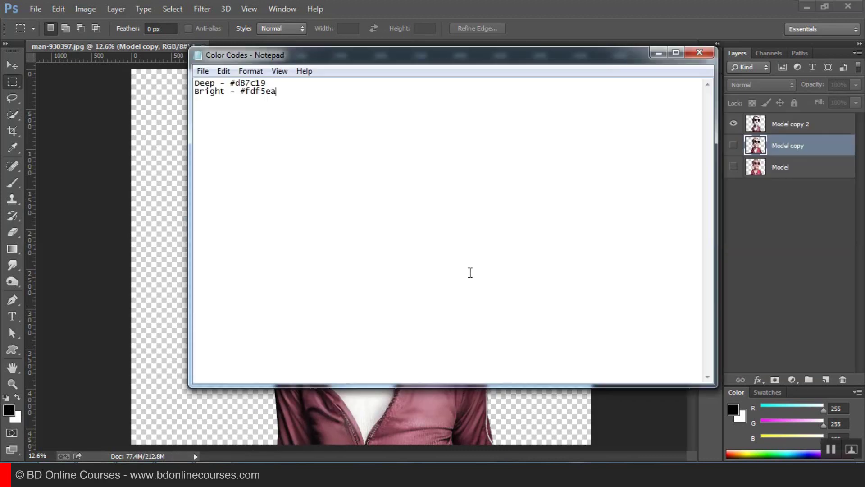
left_click_drag(267, 83, 235, 83)
right_click(251, 85)
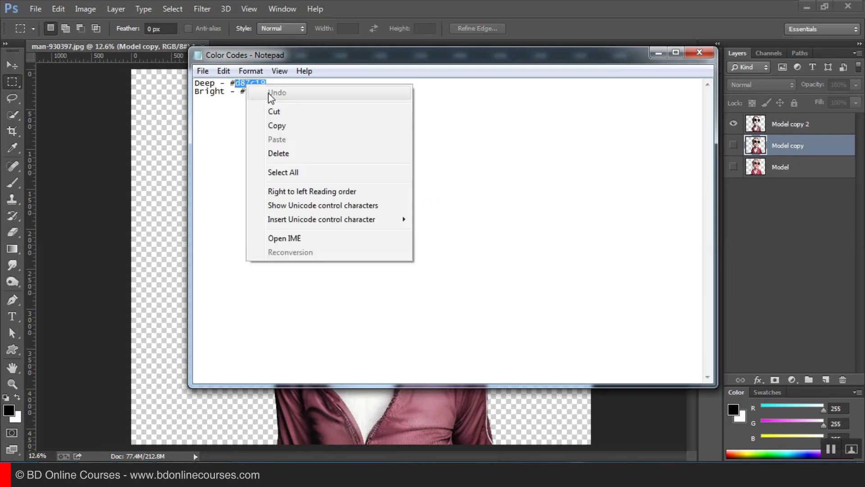
left_click(273, 126)
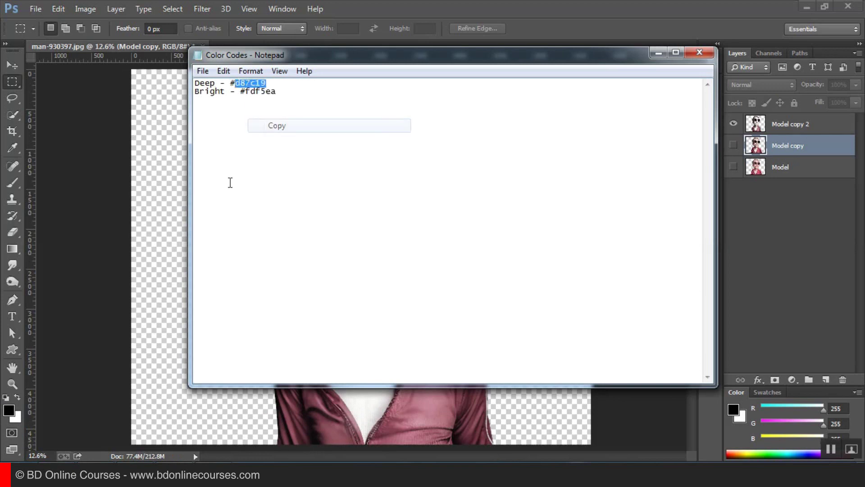
left_click(12, 414)
left_click(8, 414)
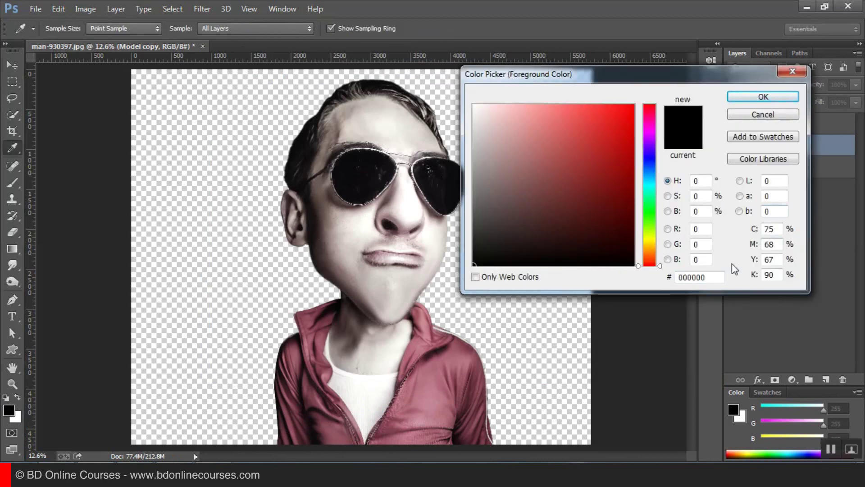
double_click(711, 278)
right_click(712, 283)
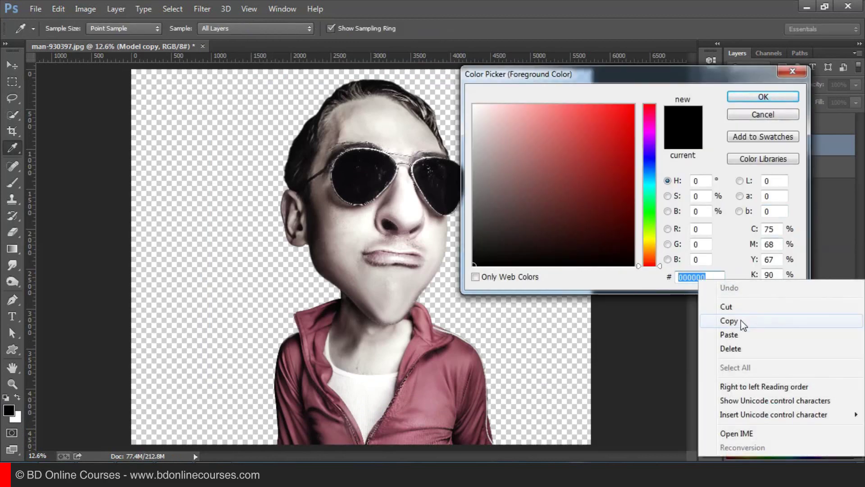
left_click(735, 332)
left_click(763, 96)
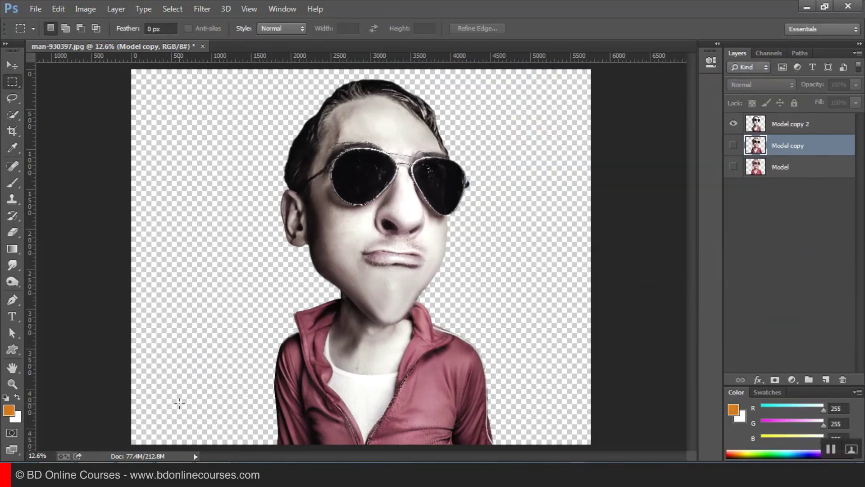
- Copy fdf5ea, swap the swatches, and make cream fdf5ea the foreground colour
key("alt+Tab")
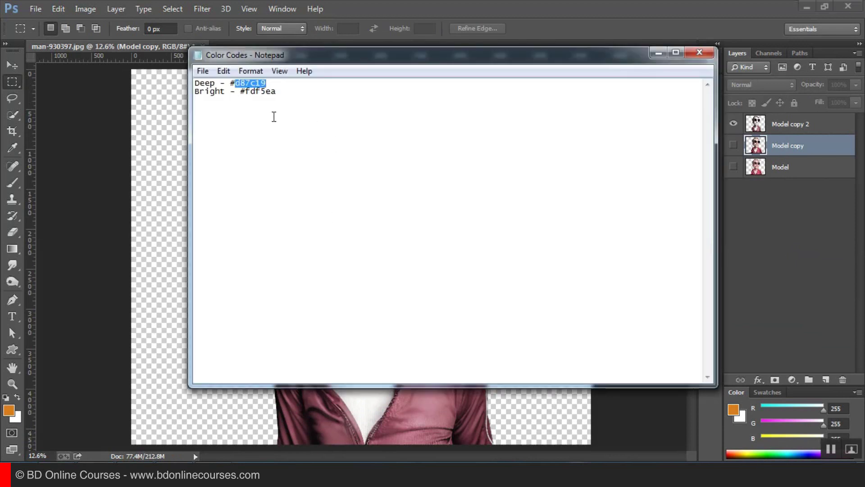
left_click_drag(276, 92, 246, 92)
right_click(248, 93)
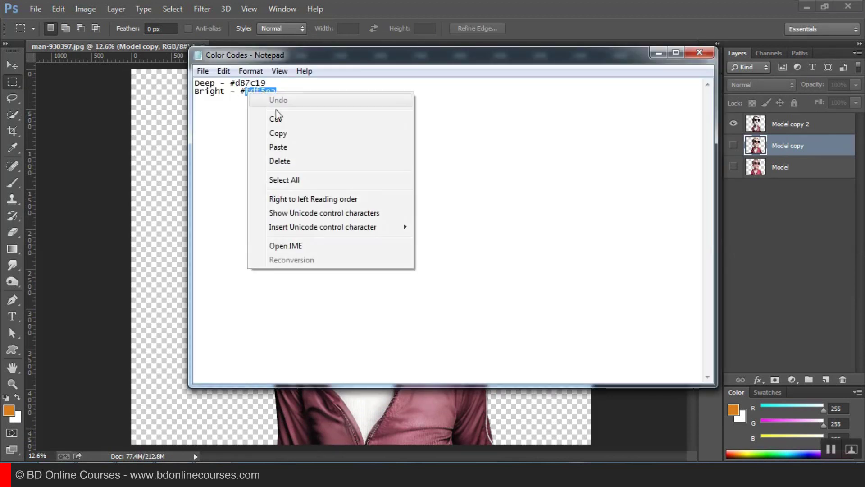
left_click(280, 133)
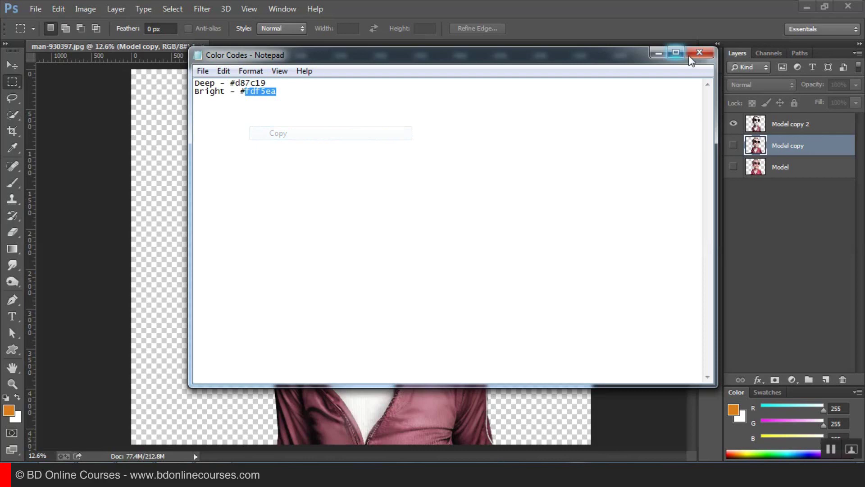
left_click(658, 53)
left_click(17, 396)
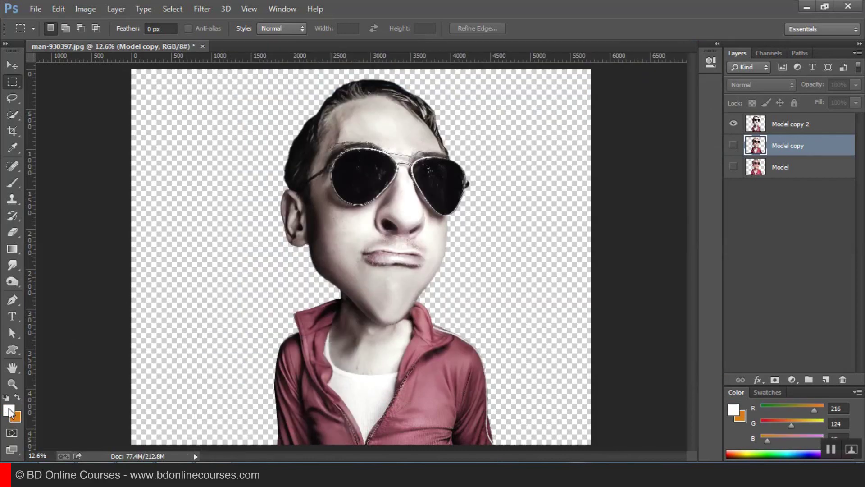
right_click(700, 280)
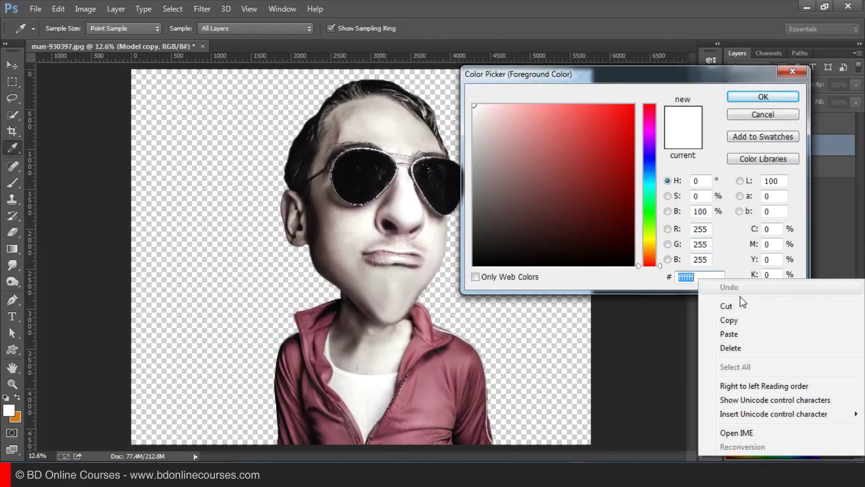
left_click(730, 335)
left_click(763, 96)
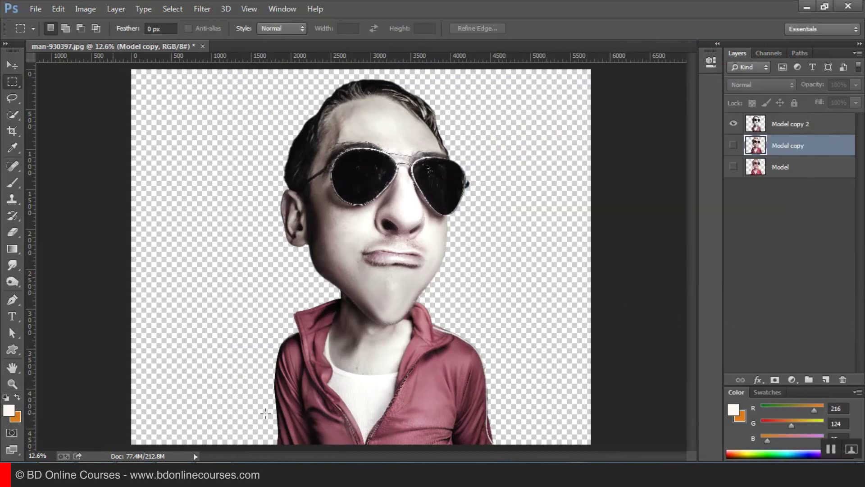
- Add a Gradient Fill layer using the Foreground to Background cream-to-orange gradient
left_click(793, 379)
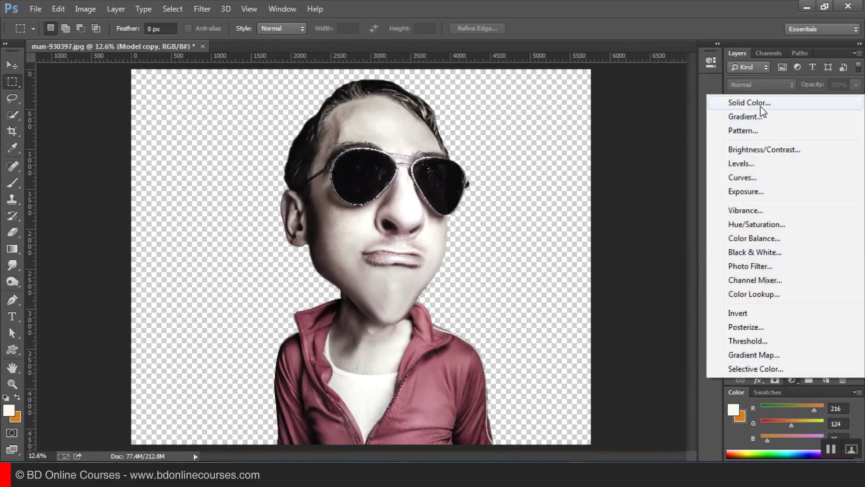
left_click(744, 118)
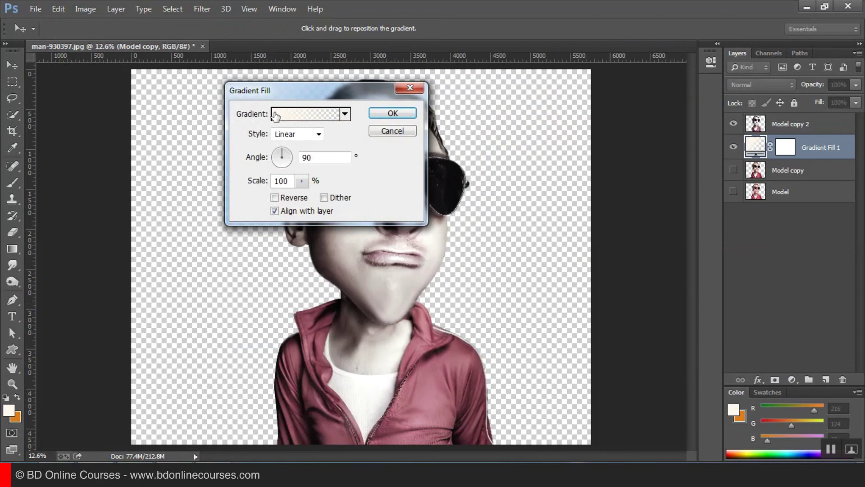
left_click(294, 115)
left_click(182, 89)
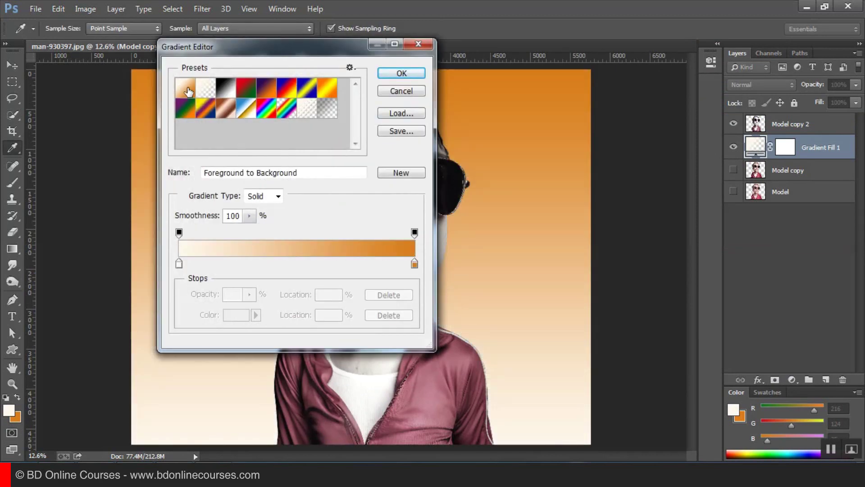
left_click(402, 74)
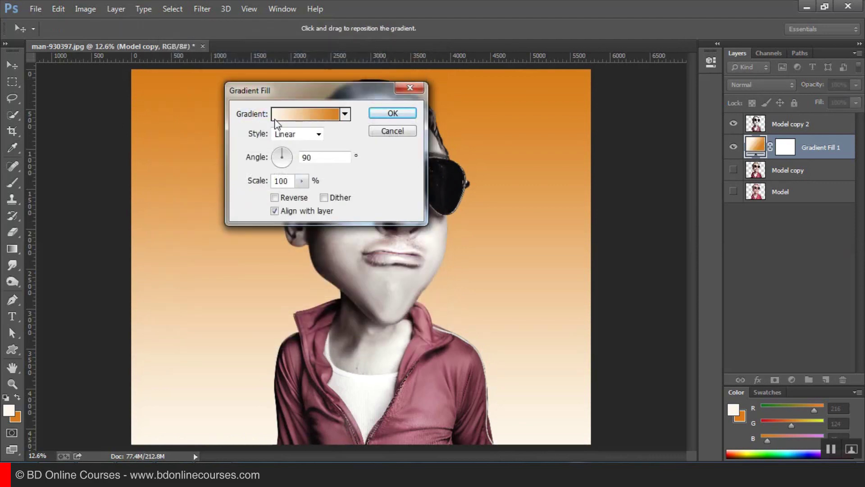
- Make the gradient Radial with 150% scale and confirm the fill
left_click(287, 135)
left_click(293, 156)
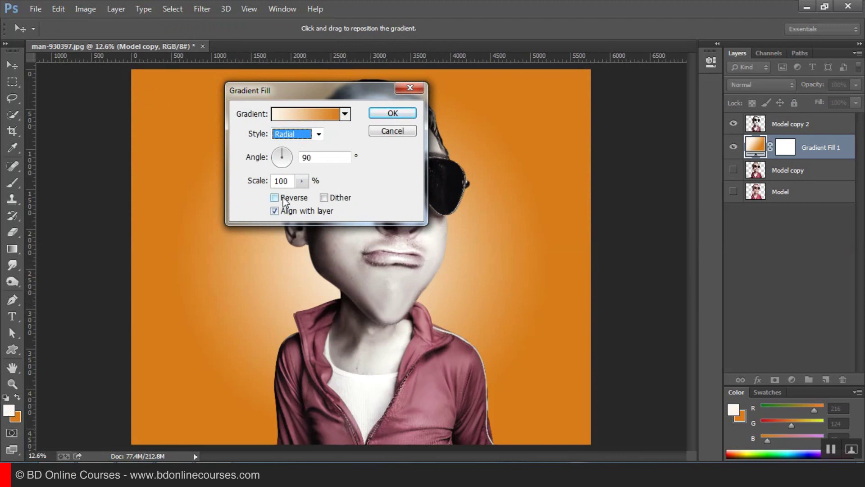
left_click(301, 181)
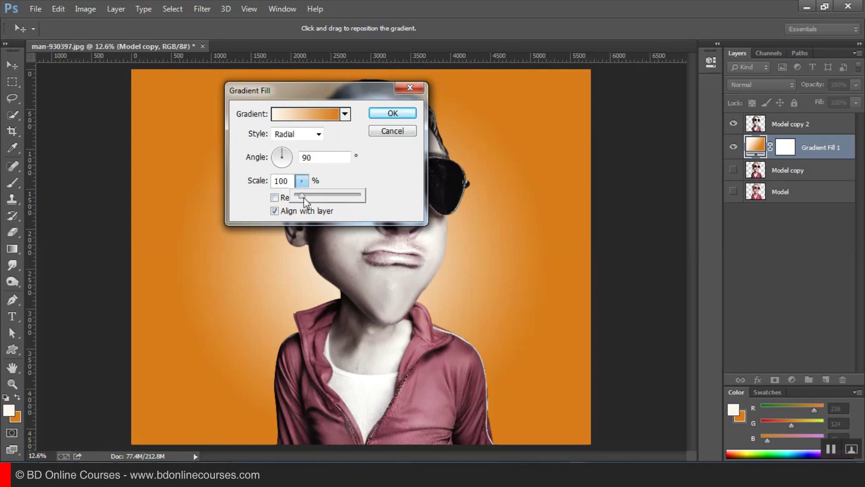
left_click_drag(303, 201, 306, 202)
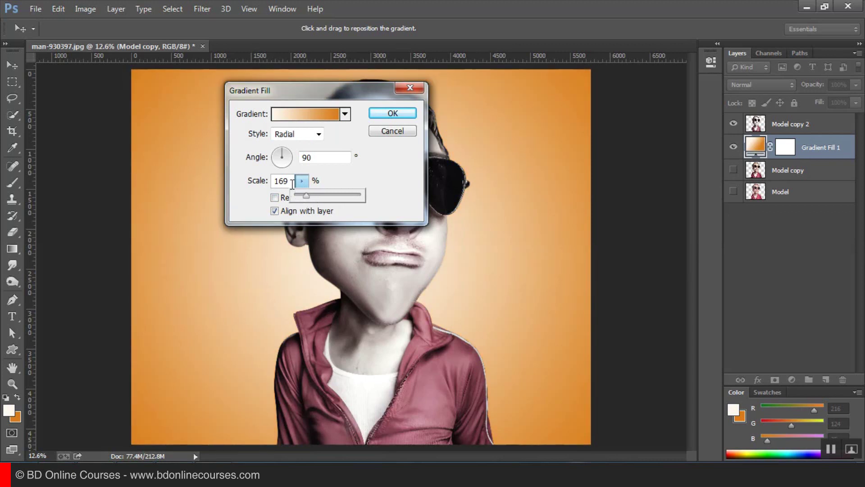
left_click(242, 183)
type("150")
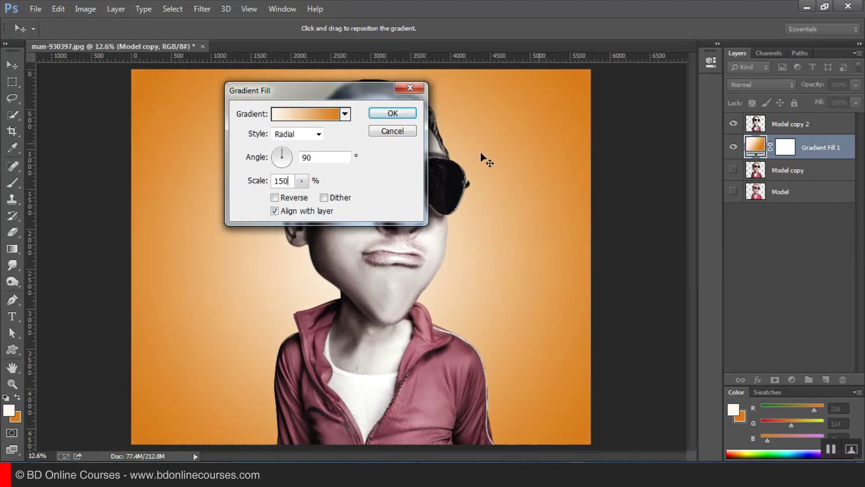
left_click(402, 116)
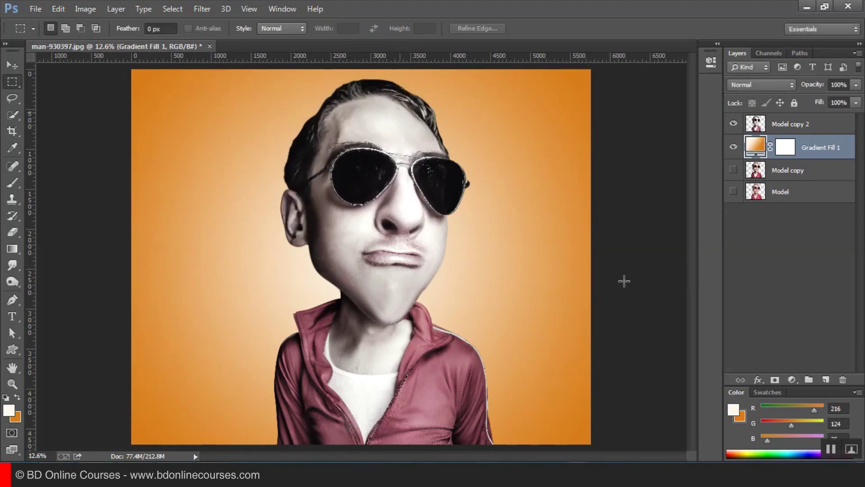
- Add an Outer Glow to Model copy 2, using a cream colour sampled from the image
left_click(779, 124)
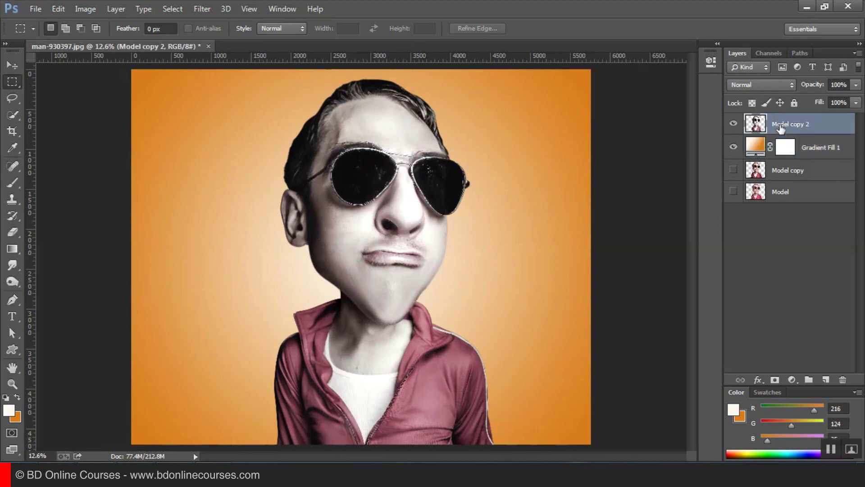
left_click(757, 382)
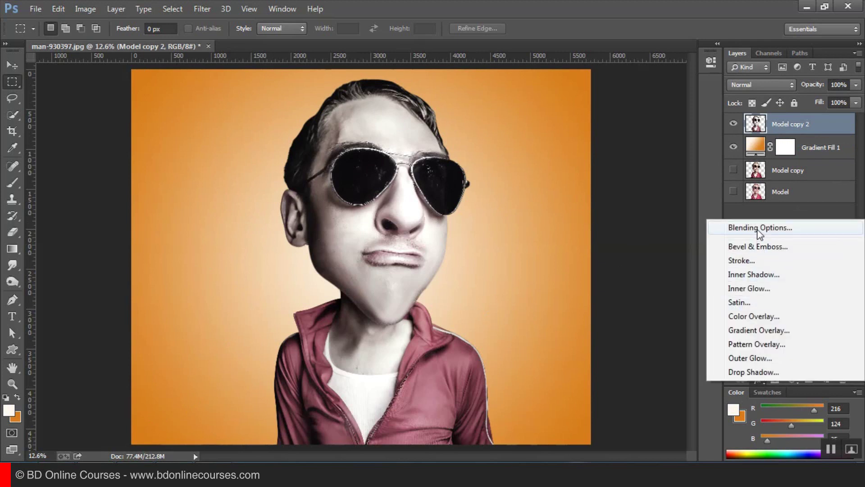
left_click(749, 358)
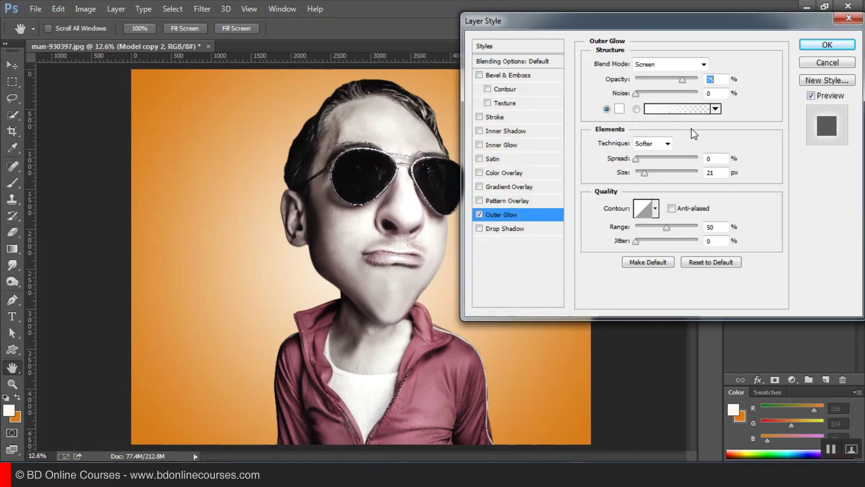
left_click(619, 110)
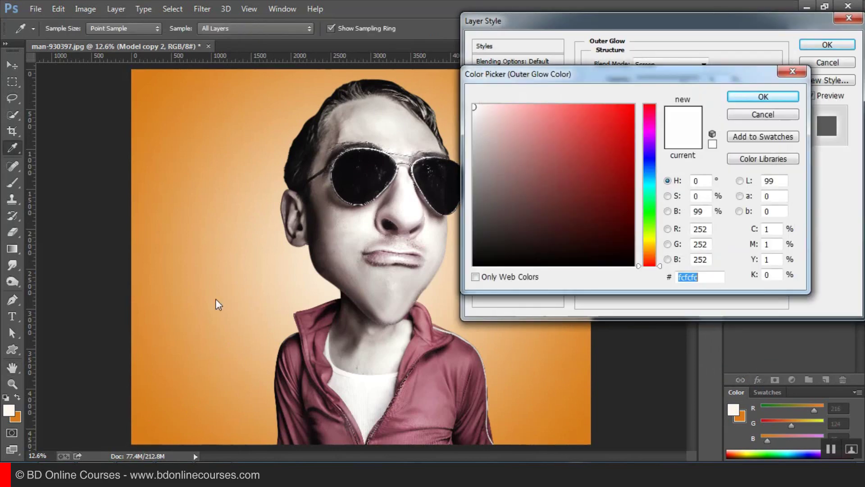
left_click(10, 408)
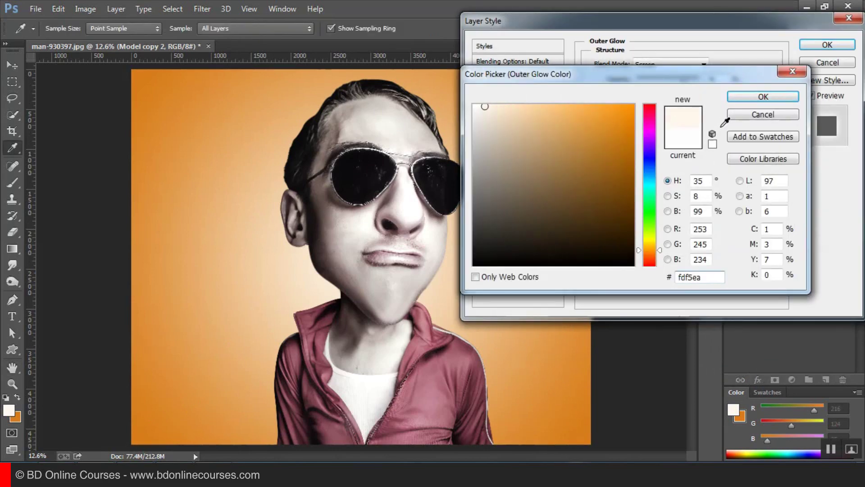
left_click(751, 97)
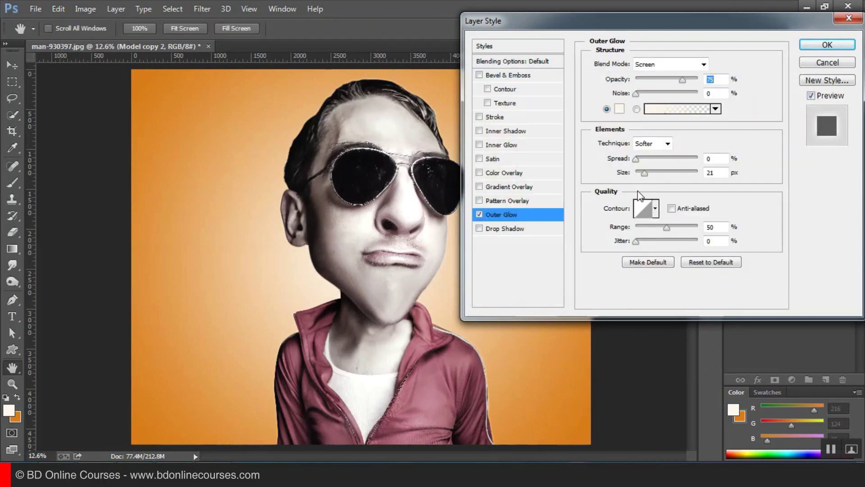
- Tune the glow to 6% spread, 56% opacity and a smaller size, then apply it
left_click_drag(636, 162, 645, 177)
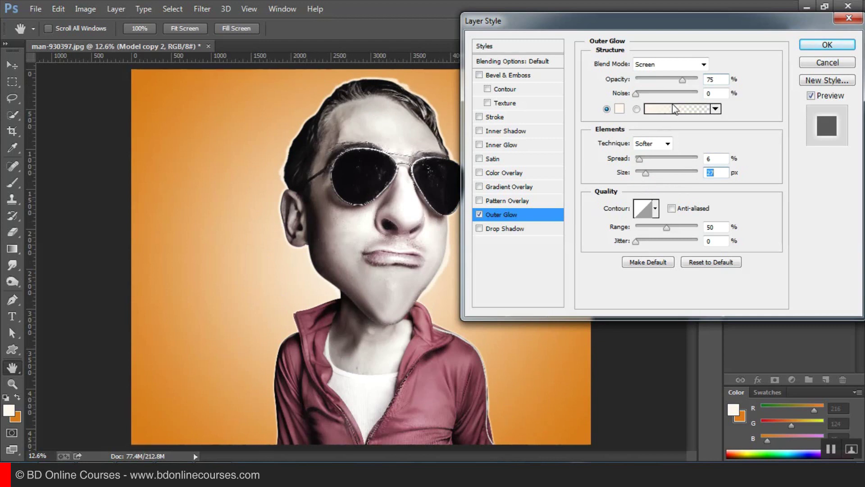
left_click_drag(671, 78, 669, 81)
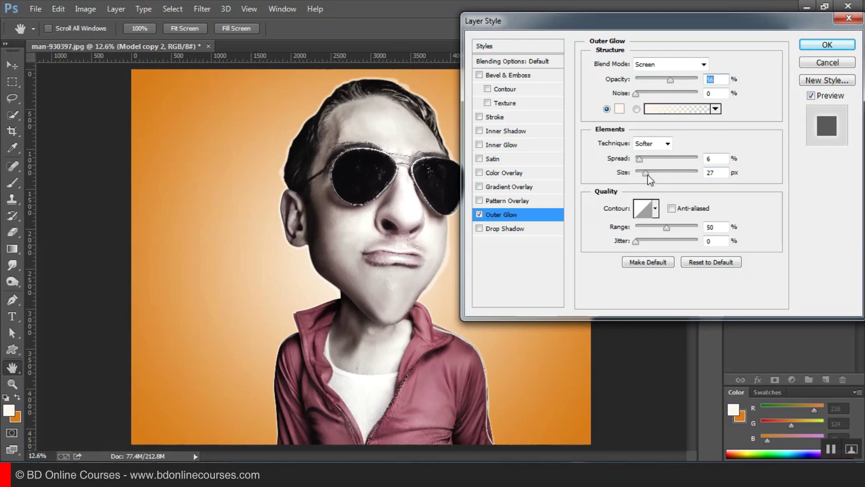
left_click_drag(647, 175, 643, 173)
left_click(818, 46)
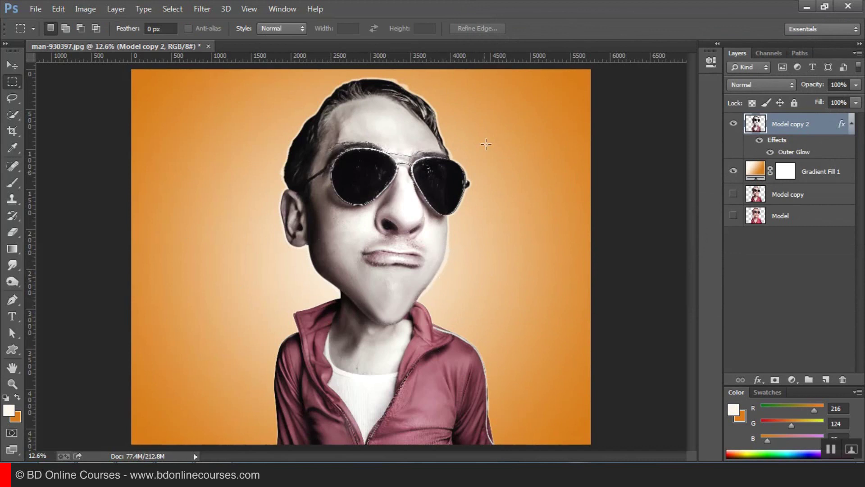
- Compare the caricature with the glow hidden and shown, then delete Model copy 2's effects
left_click(759, 141)
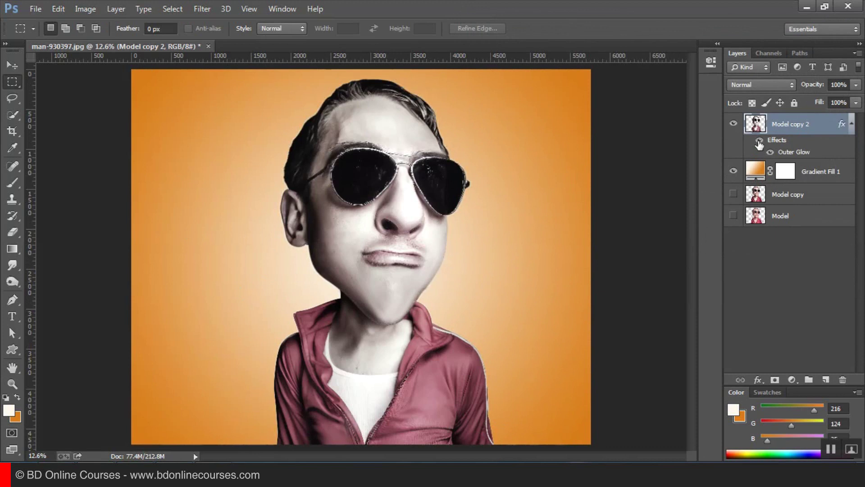
left_click(759, 140)
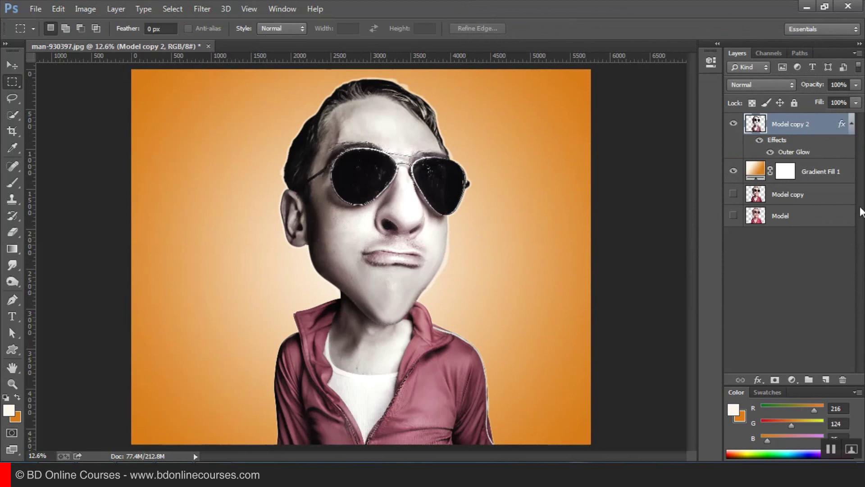
left_click_drag(771, 141, 841, 380)
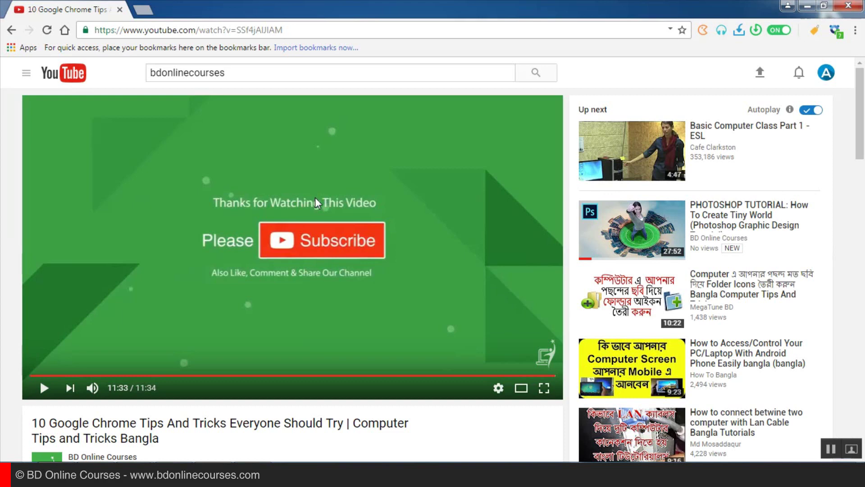
- Subscribe to the BD Online Courses channel below the video
scroll(529, 314, "down", 3)
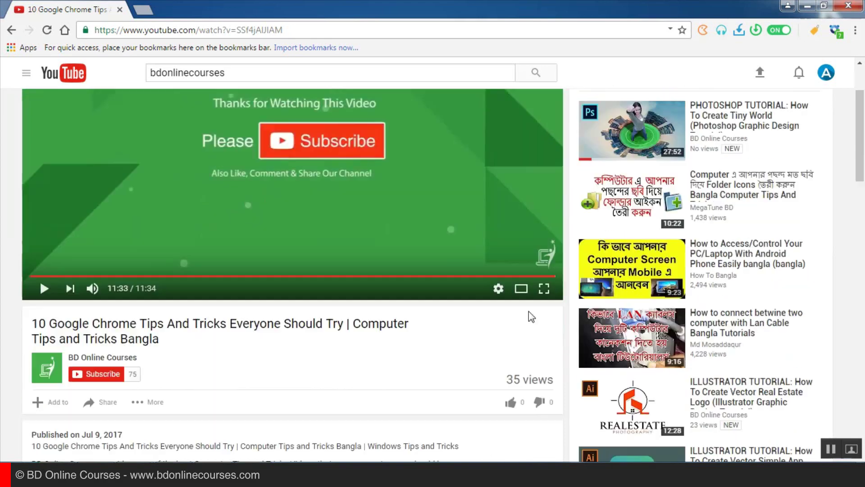
scroll(570, 215, "down", 1)
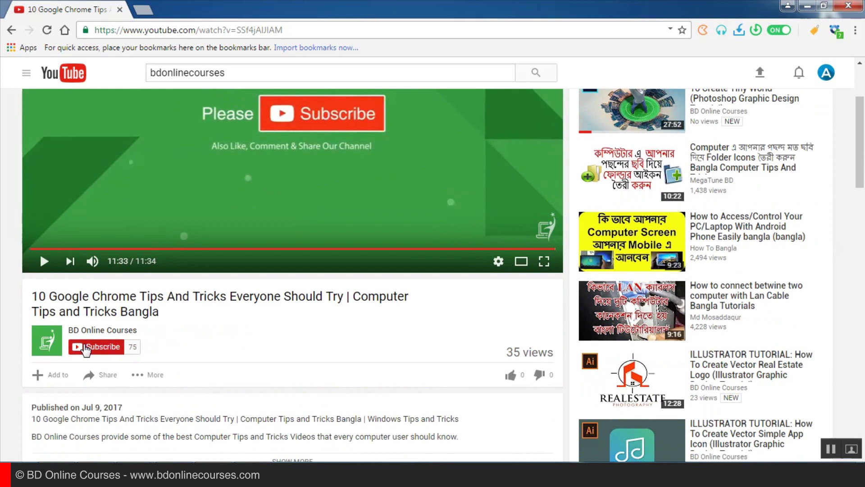
left_click(85, 347)
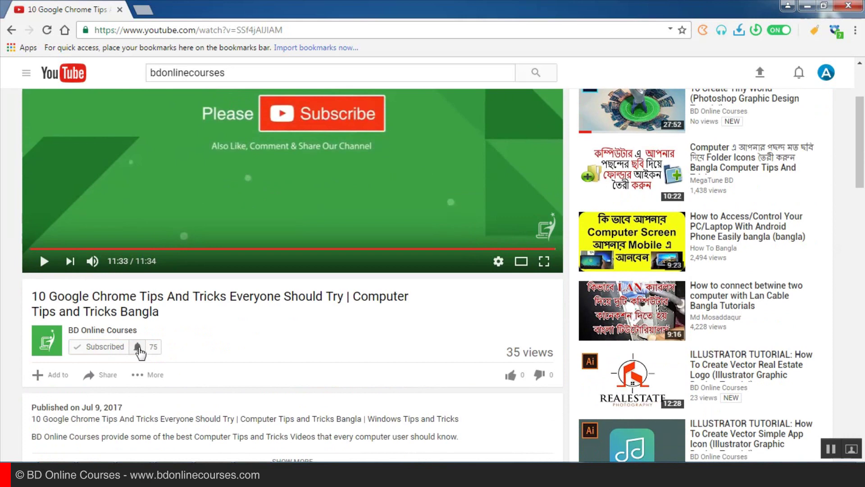
- Turn on and save 'Send me all notifications' for the channel
scroll(251, 338, "up", 3)
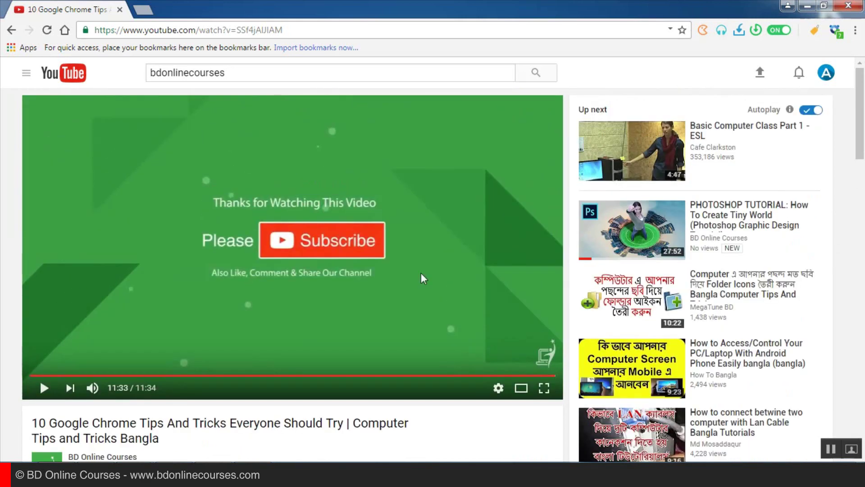
scroll(424, 271, "down", 1)
scroll(324, 306, "down", 3)
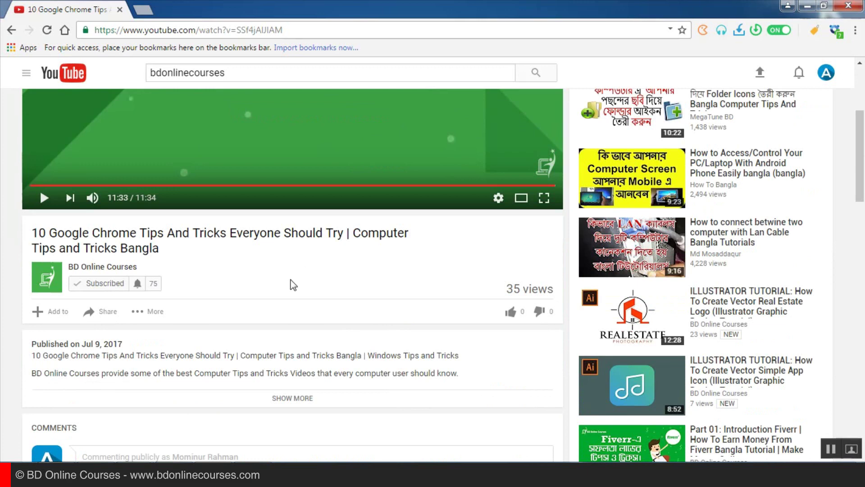
scroll(341, 278, "down", 7)
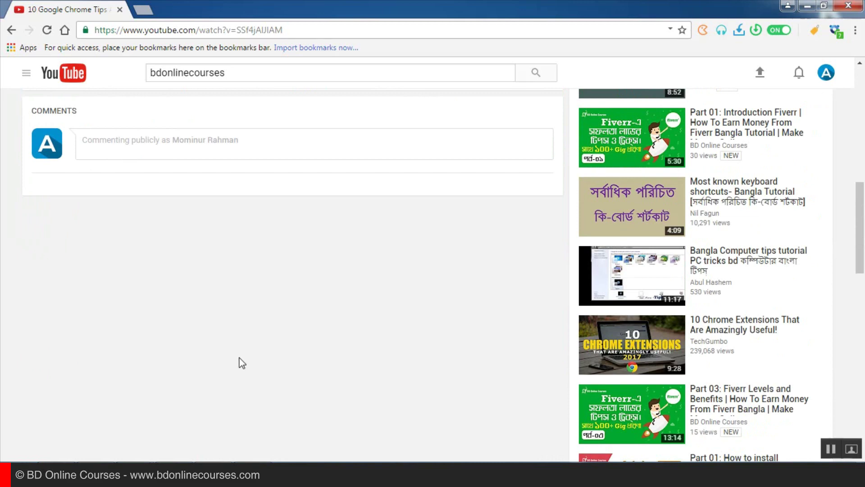
scroll(253, 342, "up", 6)
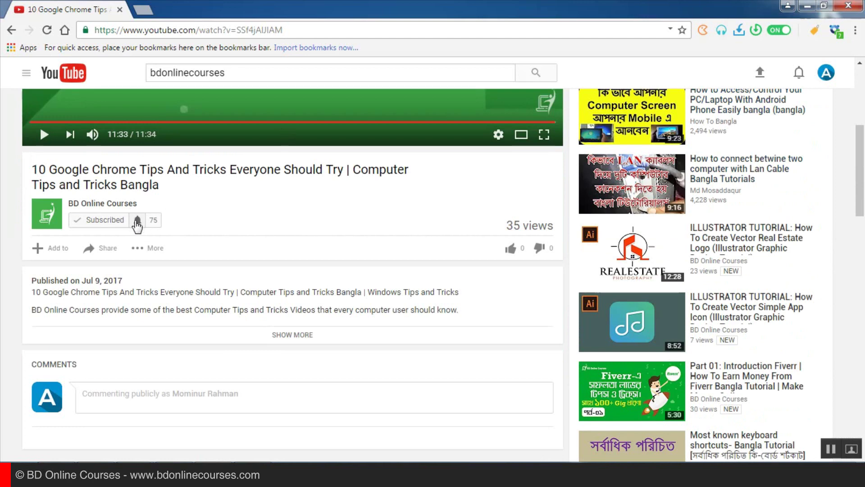
left_click(137, 221)
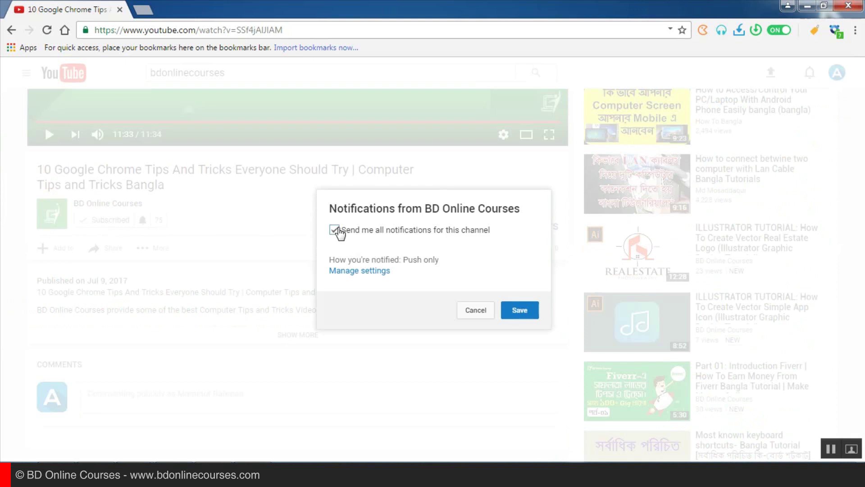
left_click(335, 230)
left_click(525, 312)
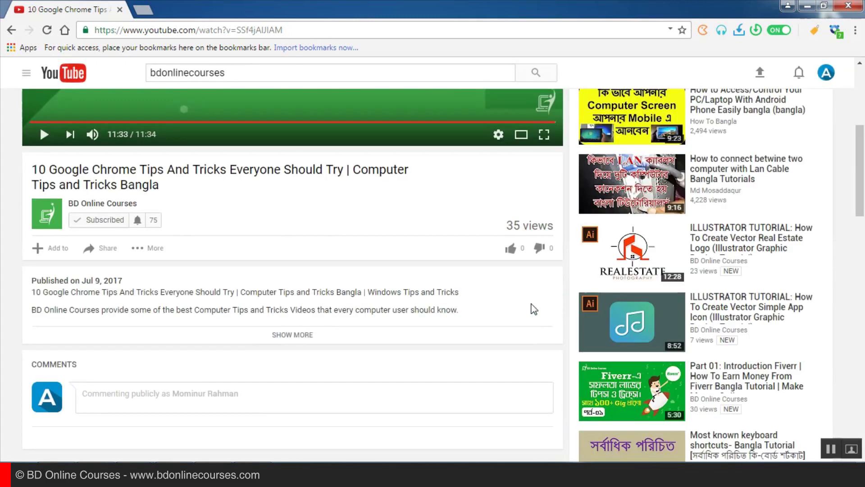